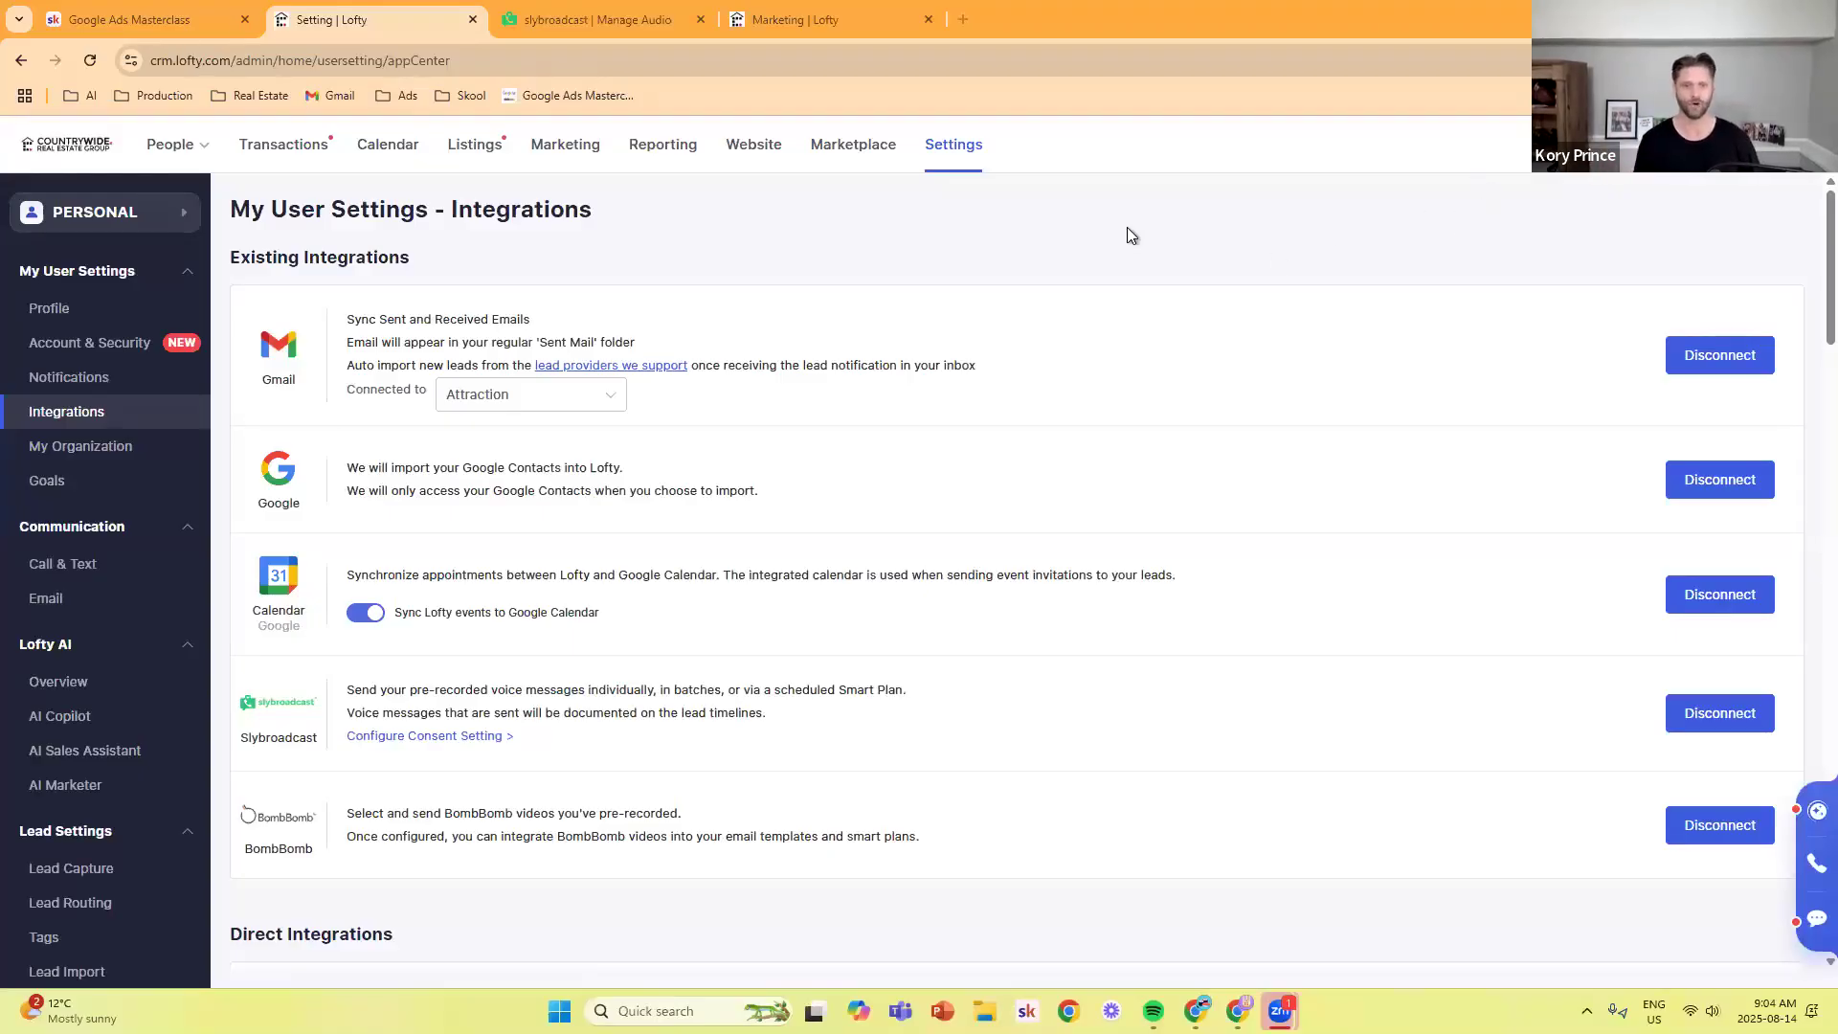
click(184, 220)
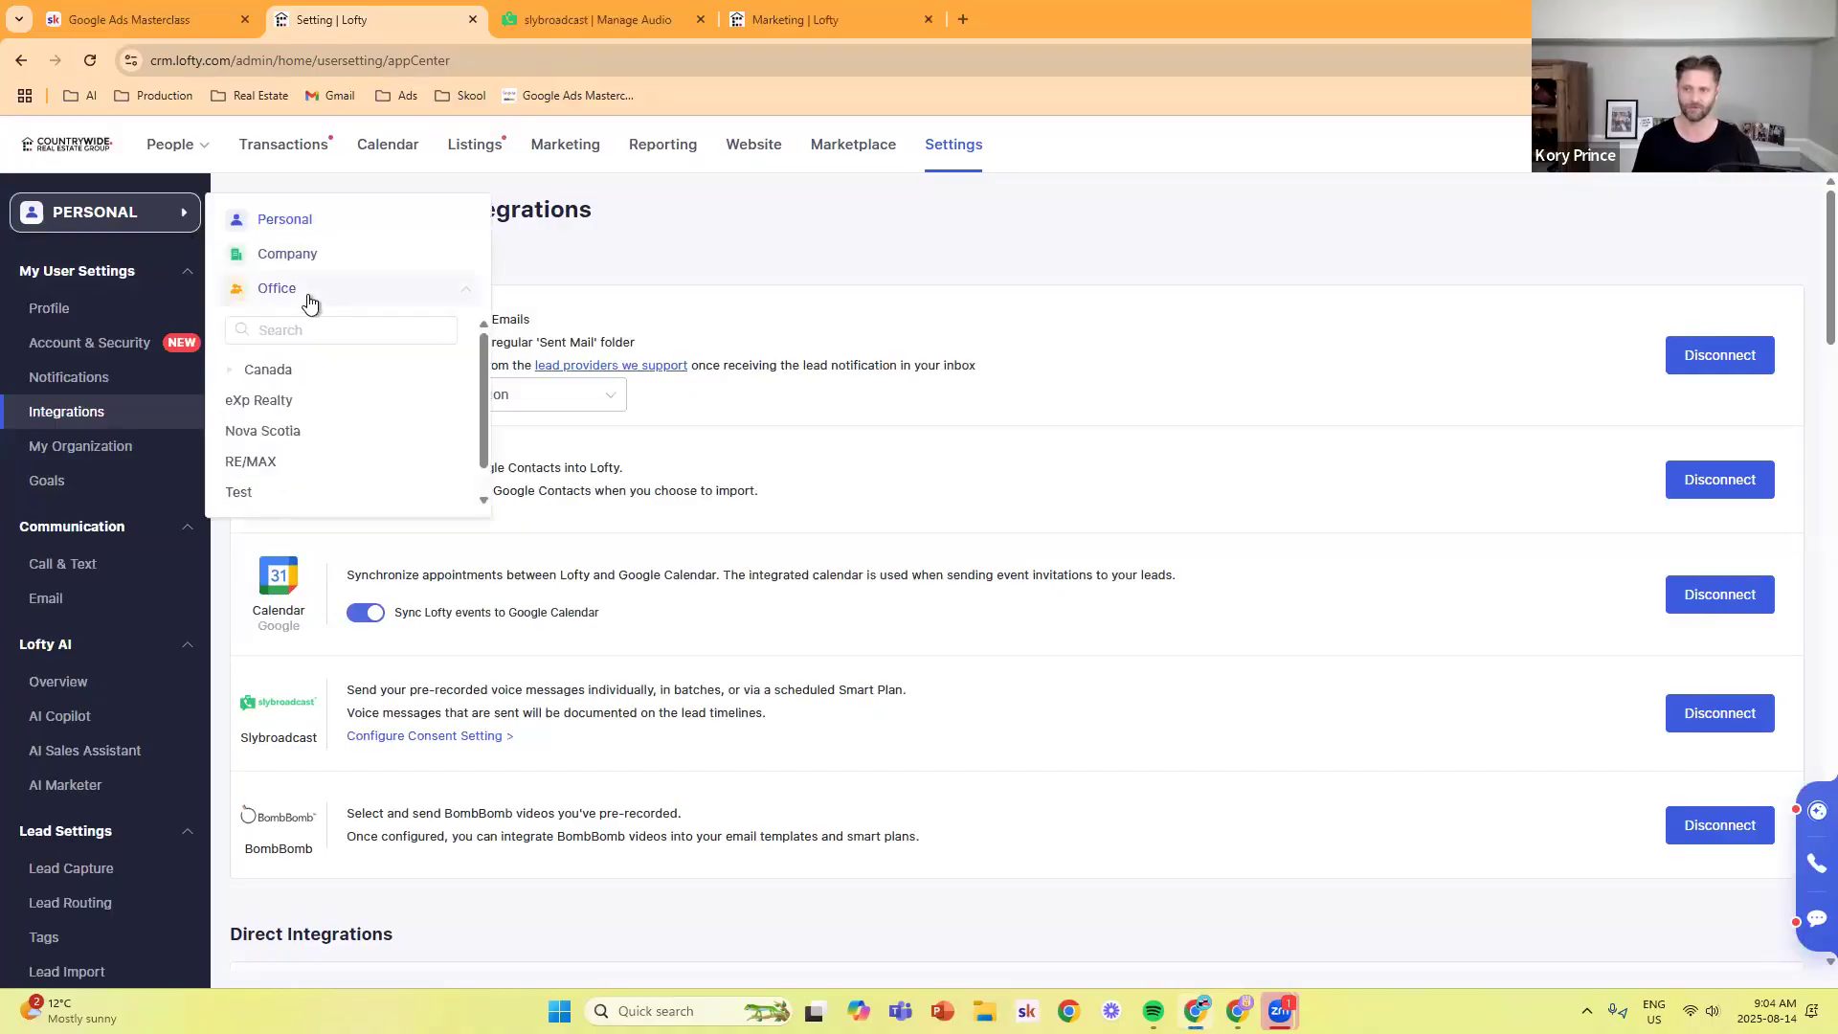
click(975, 238)
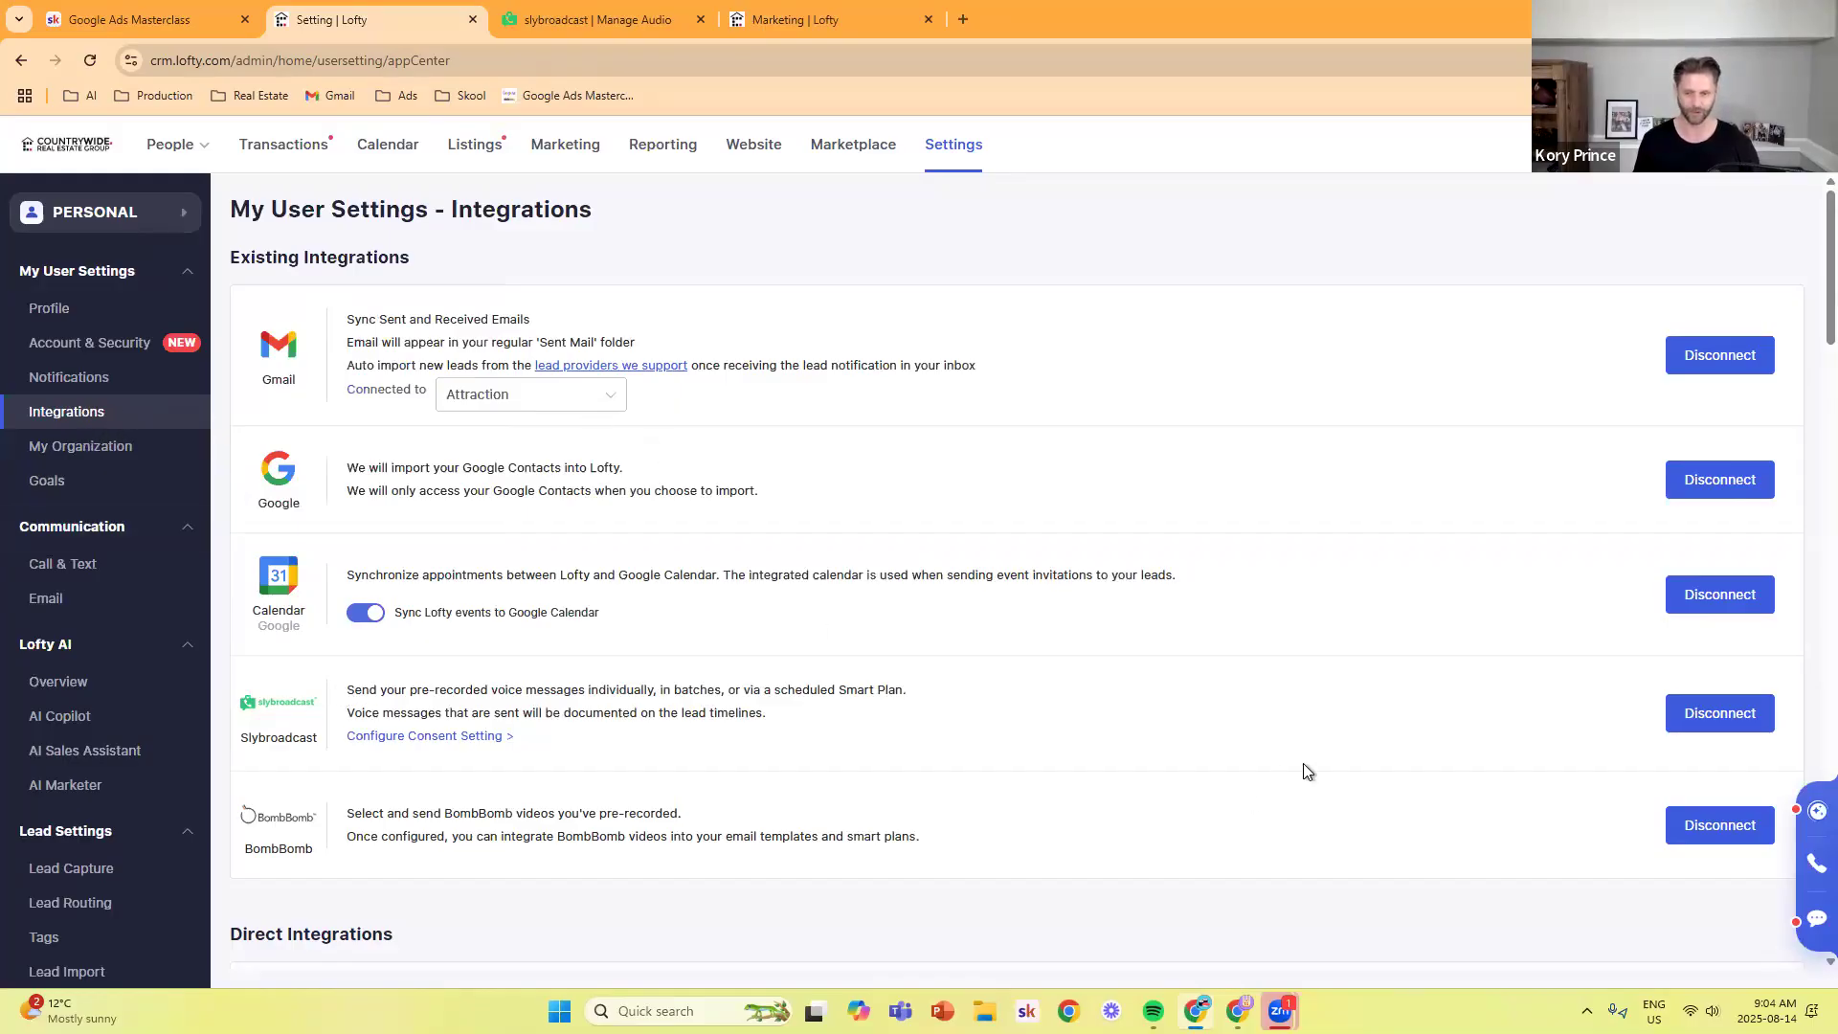
scroll(1301, 762, down, 1)
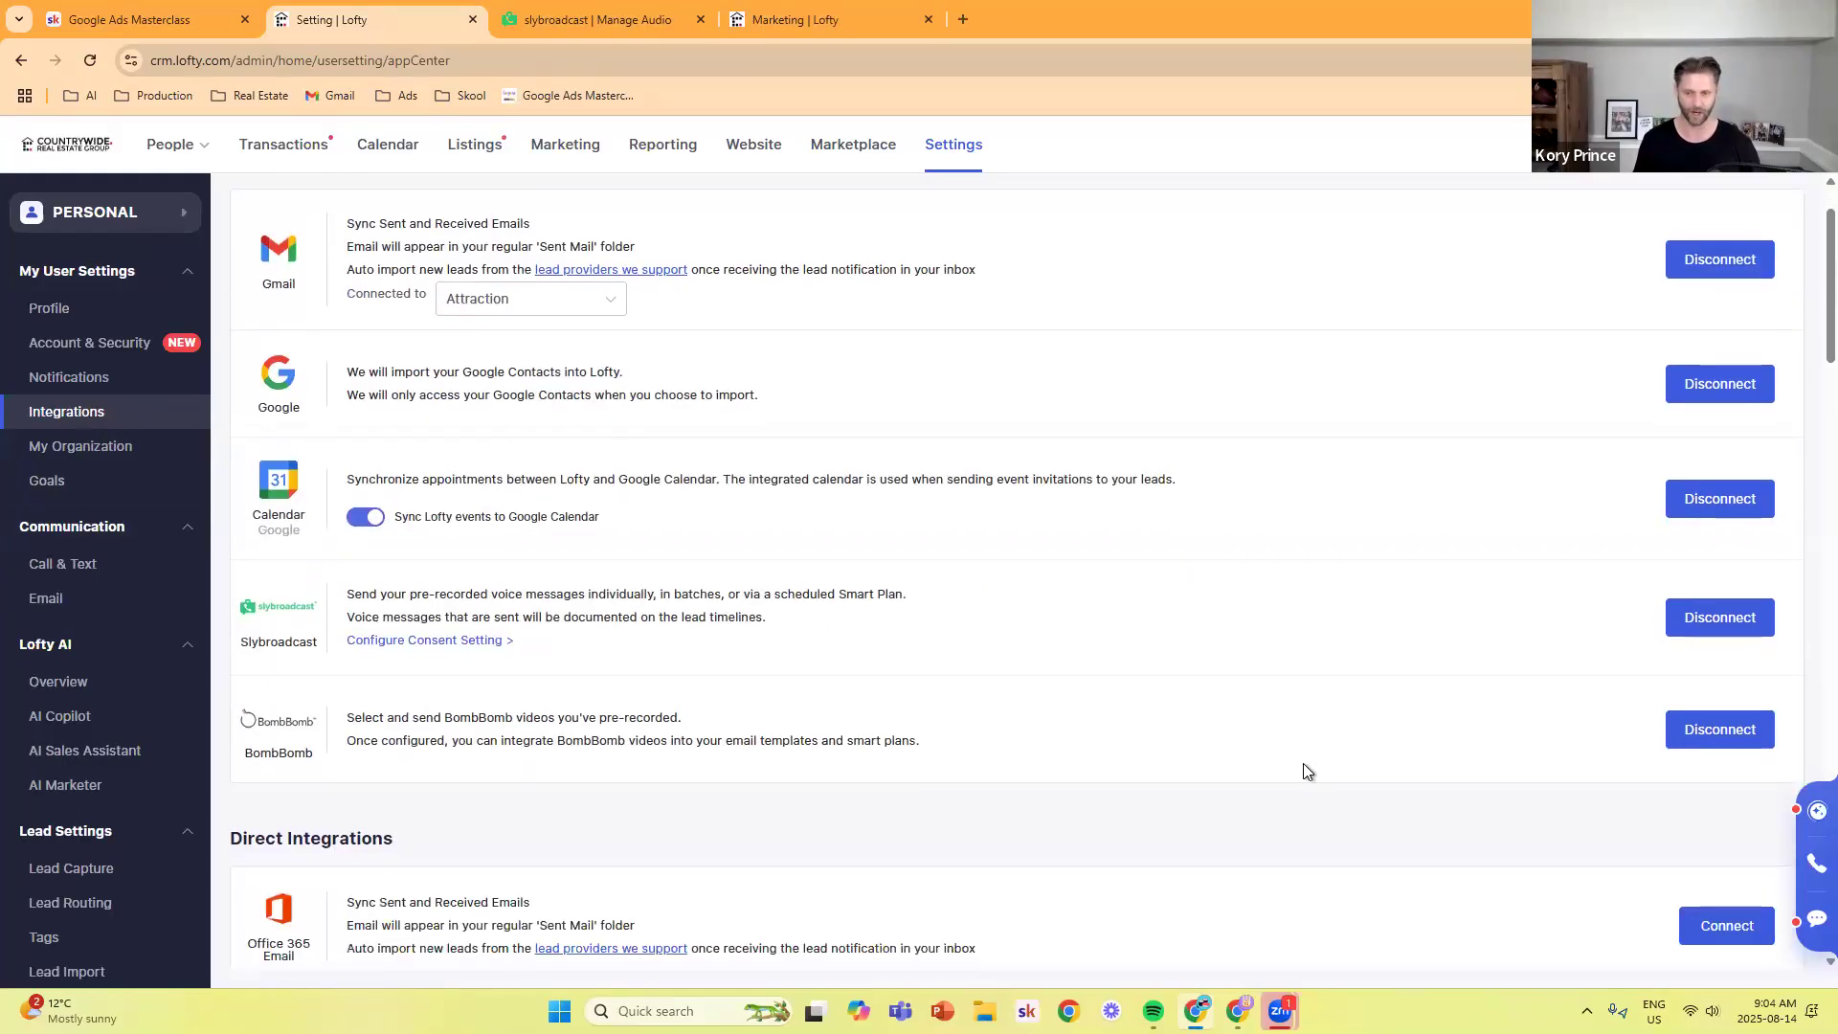
double_click(278, 643)
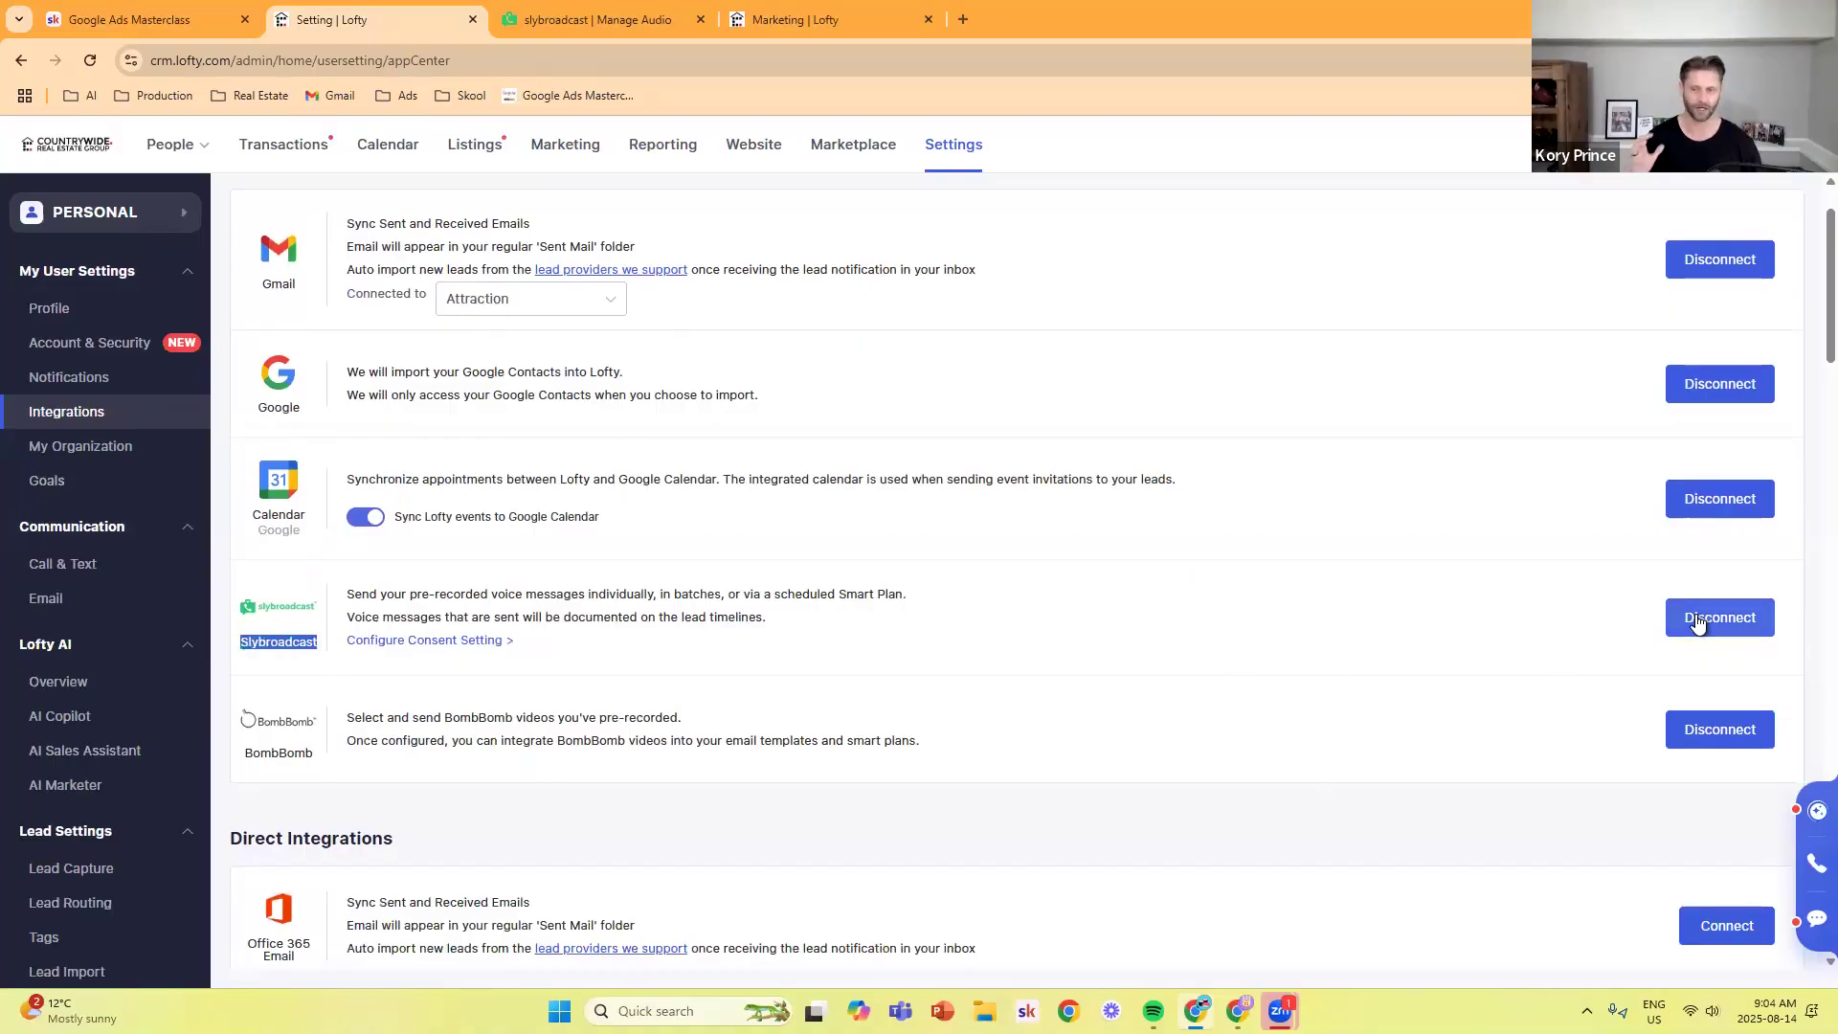
- Confirm the Slybroadcast consent setting with 'User Recorded Consent' kept checked
click(405, 644)
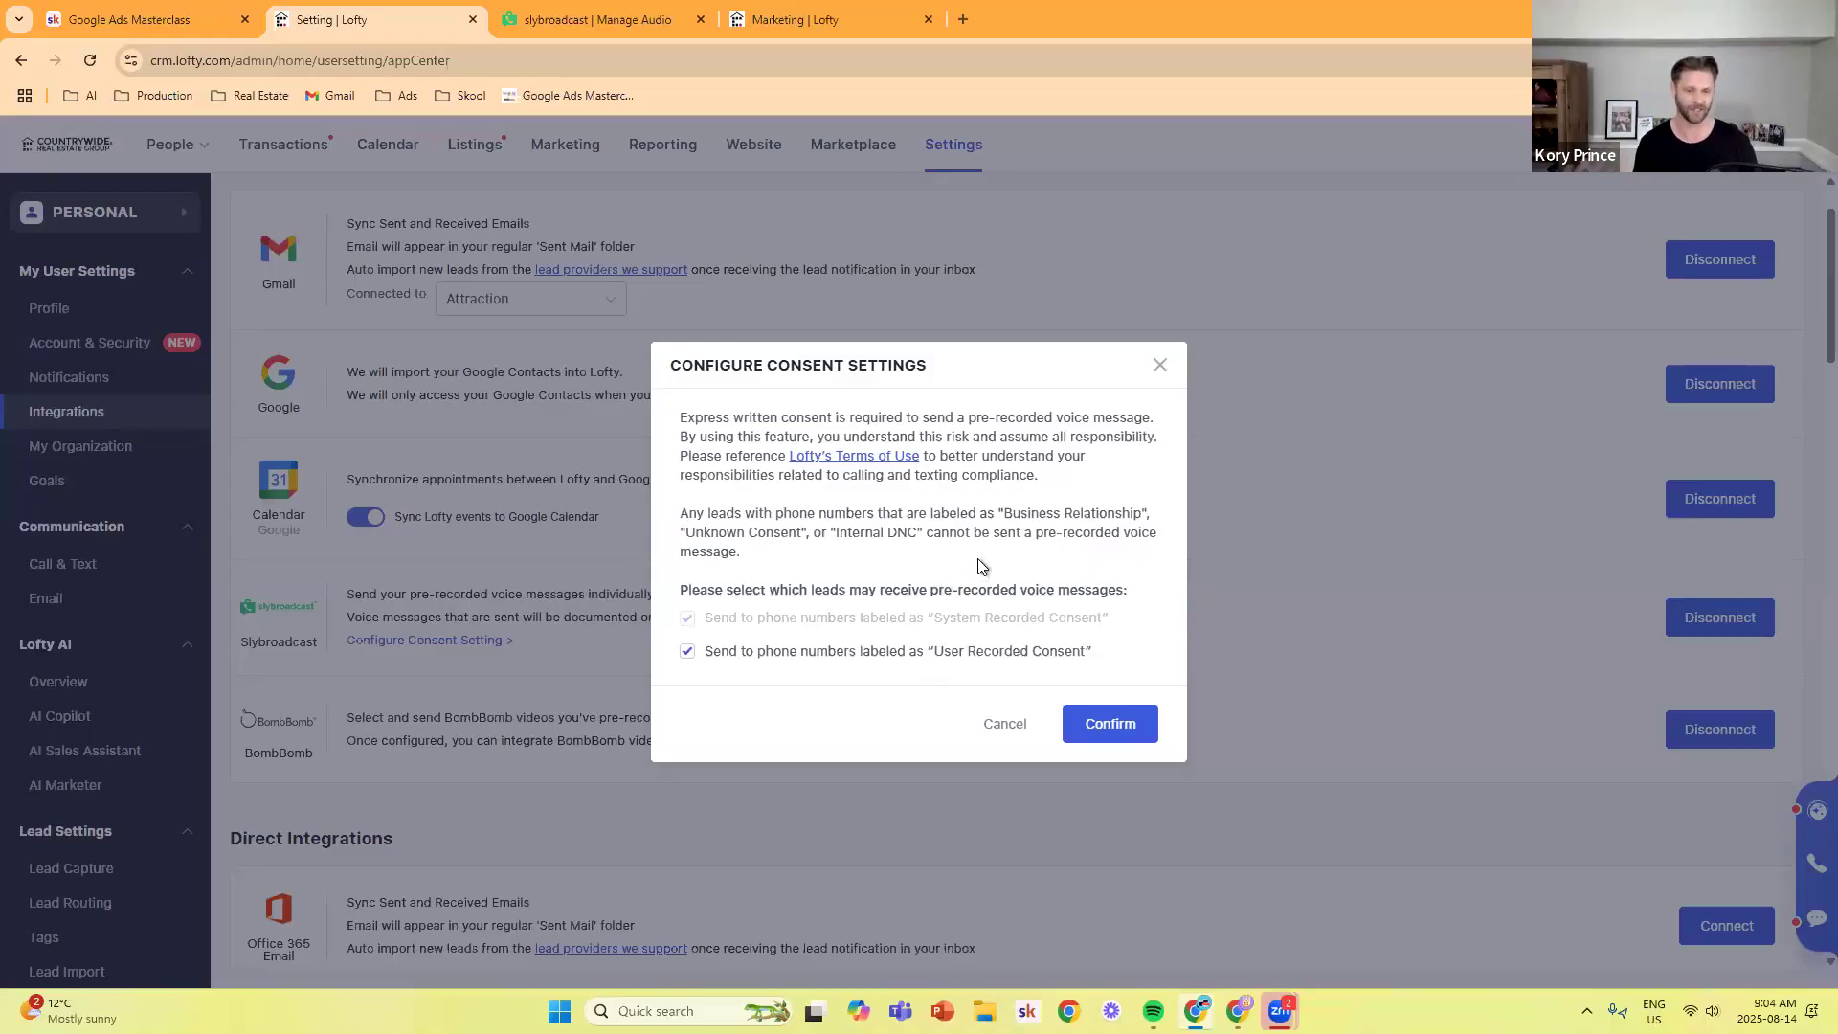
click(1123, 726)
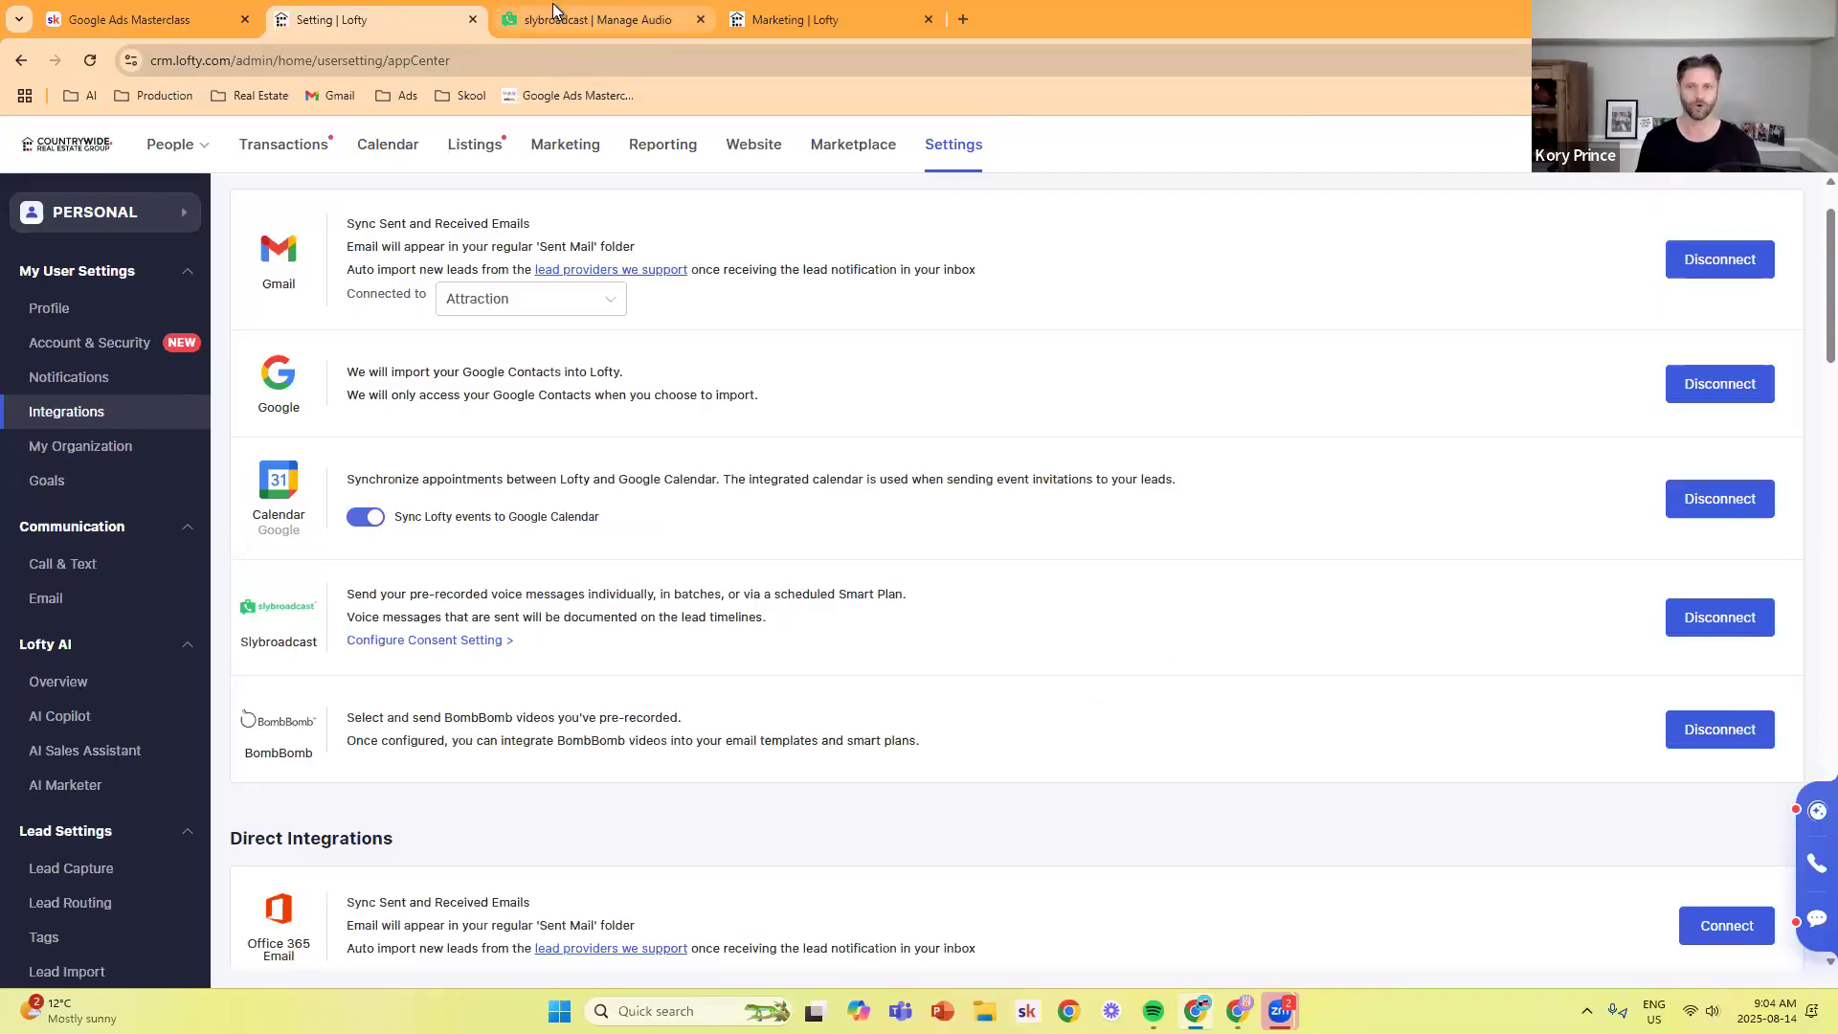
- In the Slybroadcast tab, go through Dashboard to Manage Audio to list the saved voice recordings
mouse_move(554, 10)
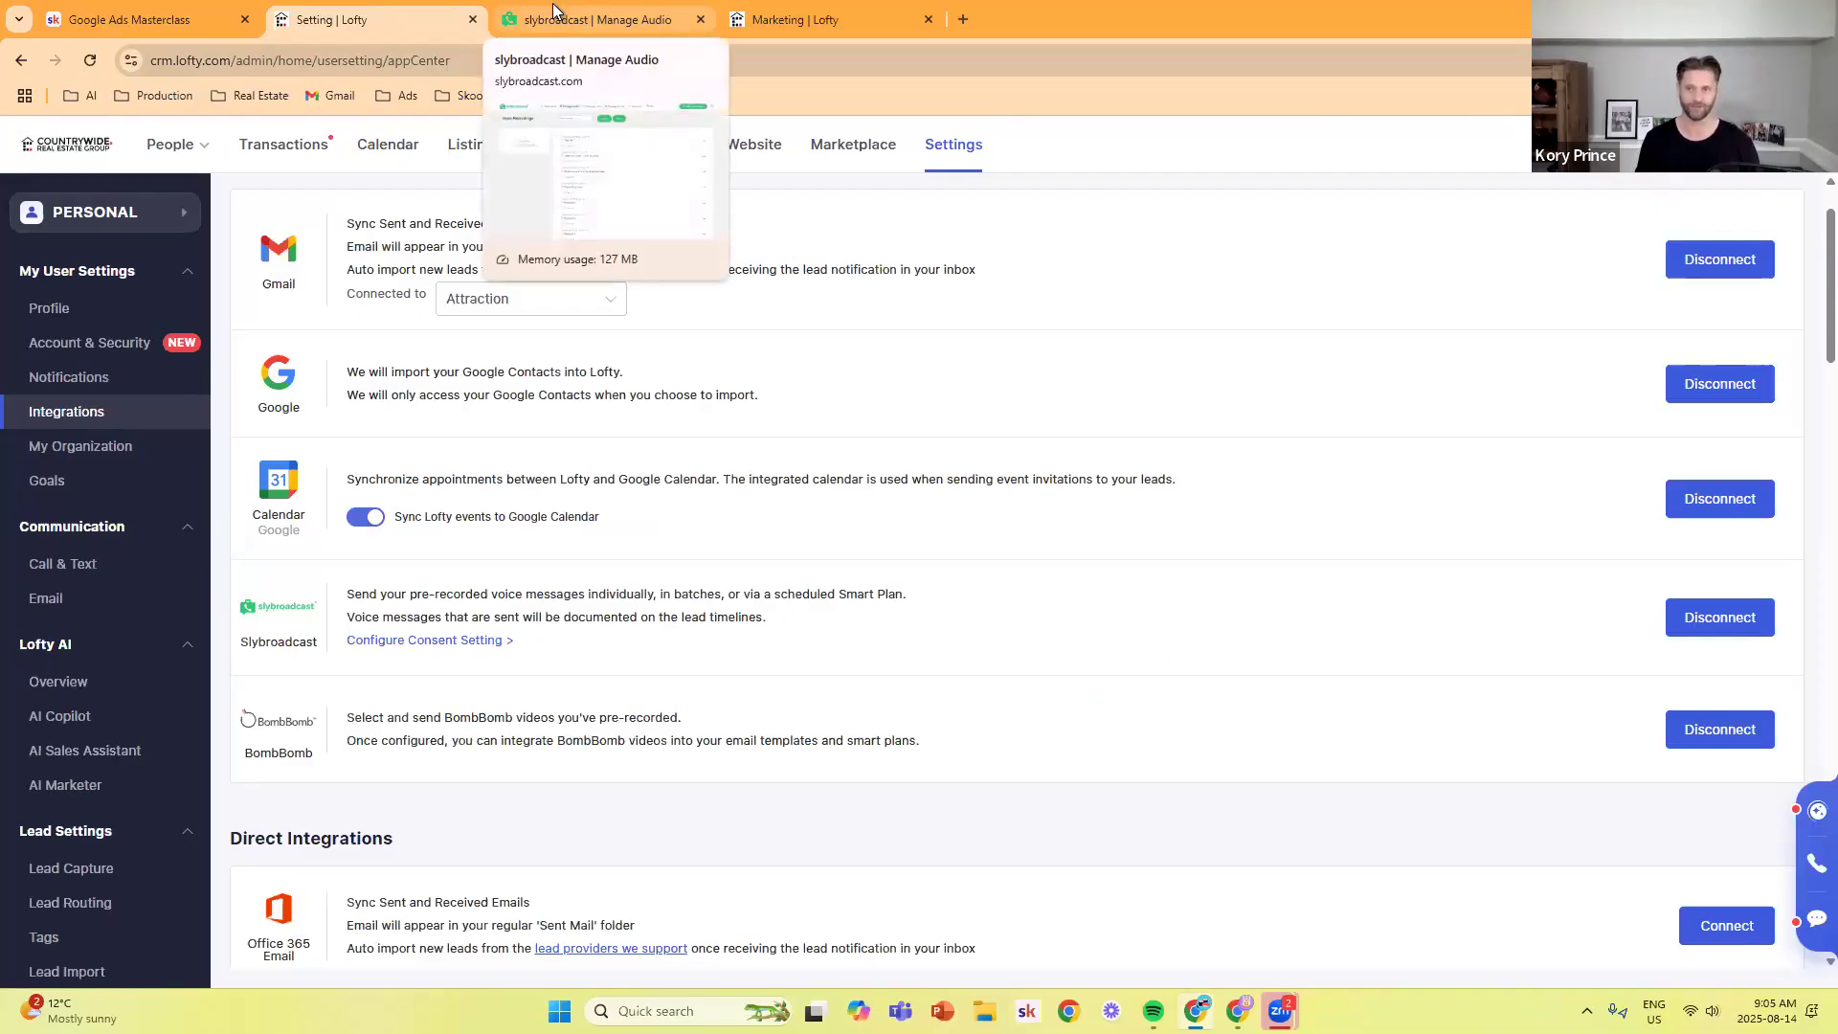
click(554, 11)
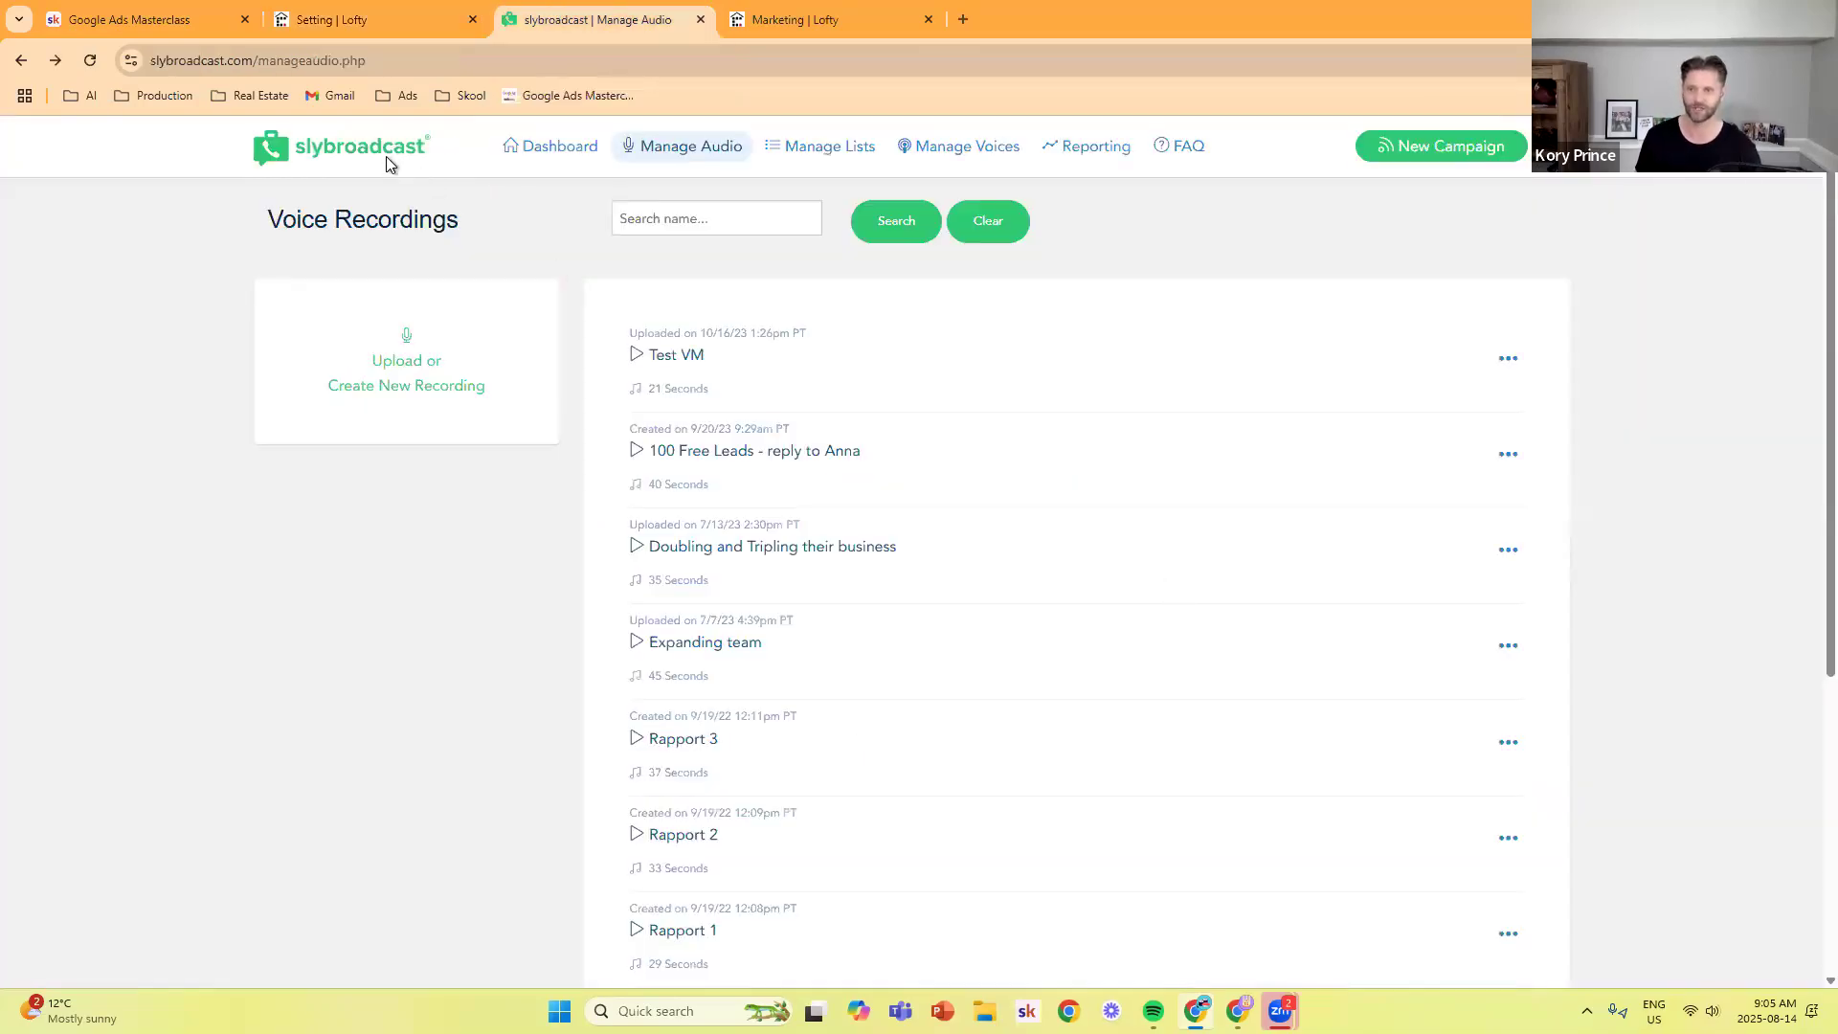
click(542, 150)
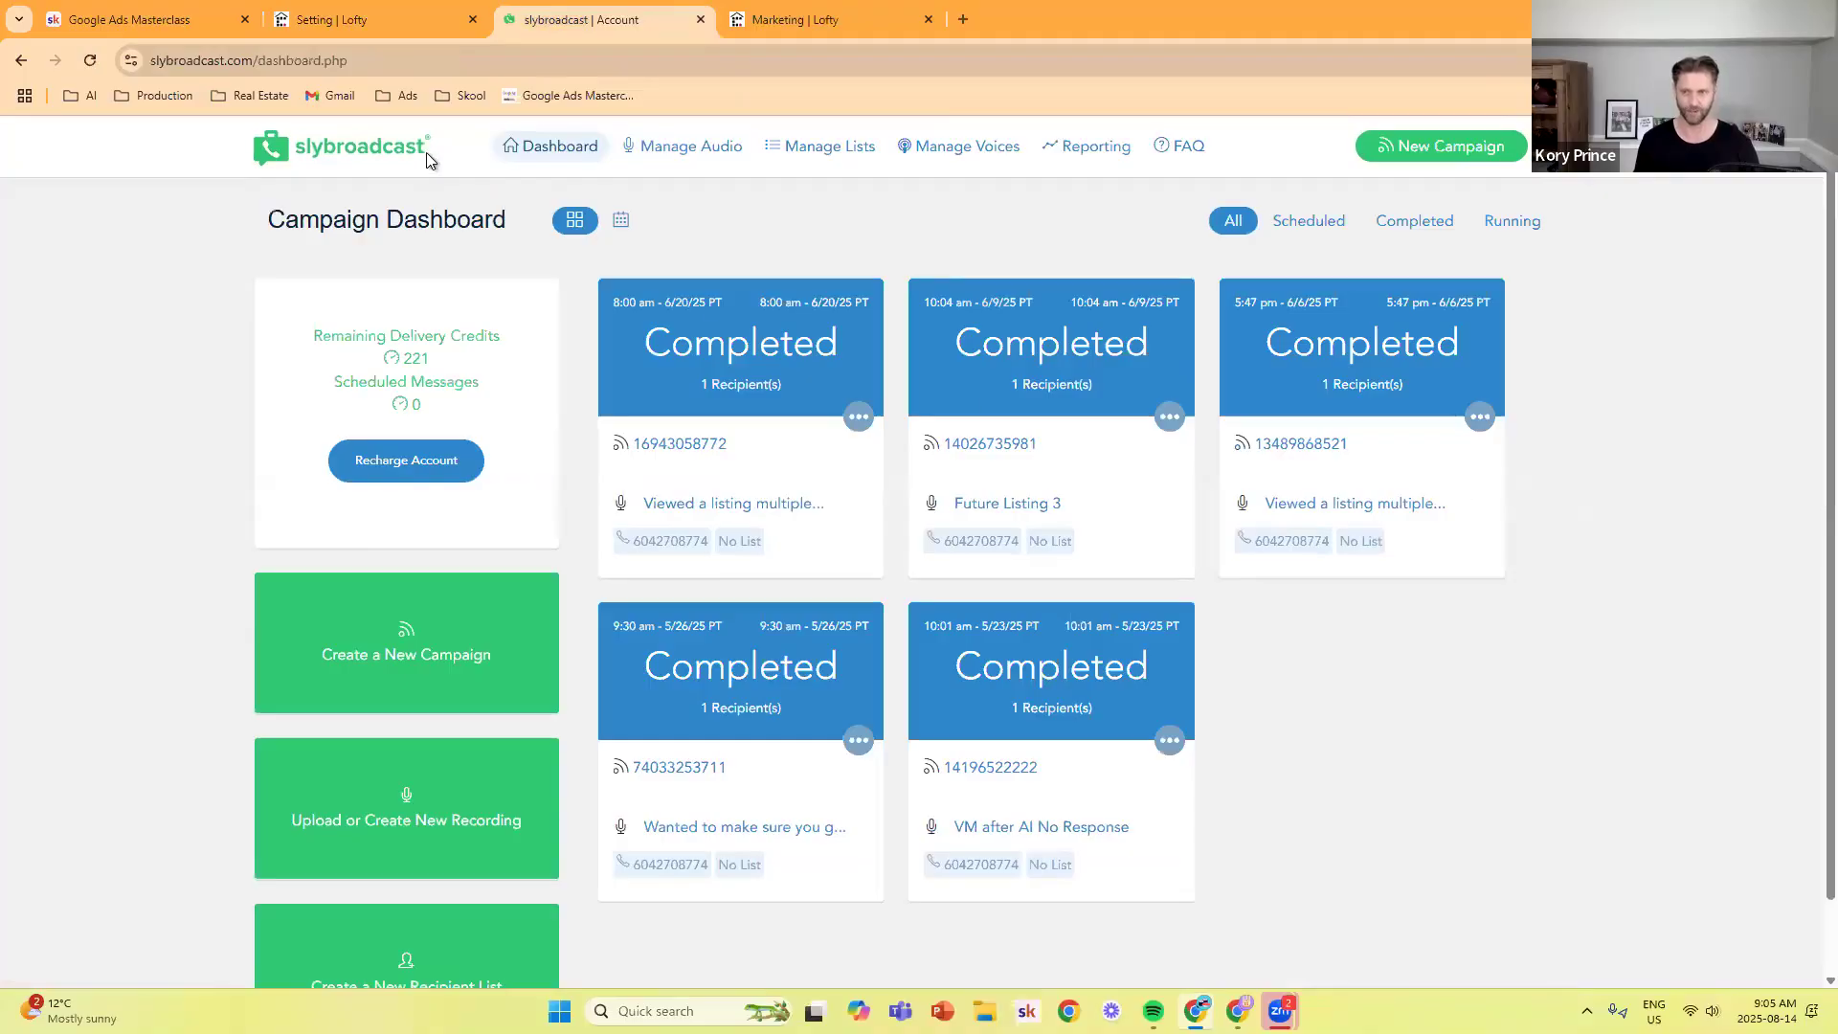
click(666, 151)
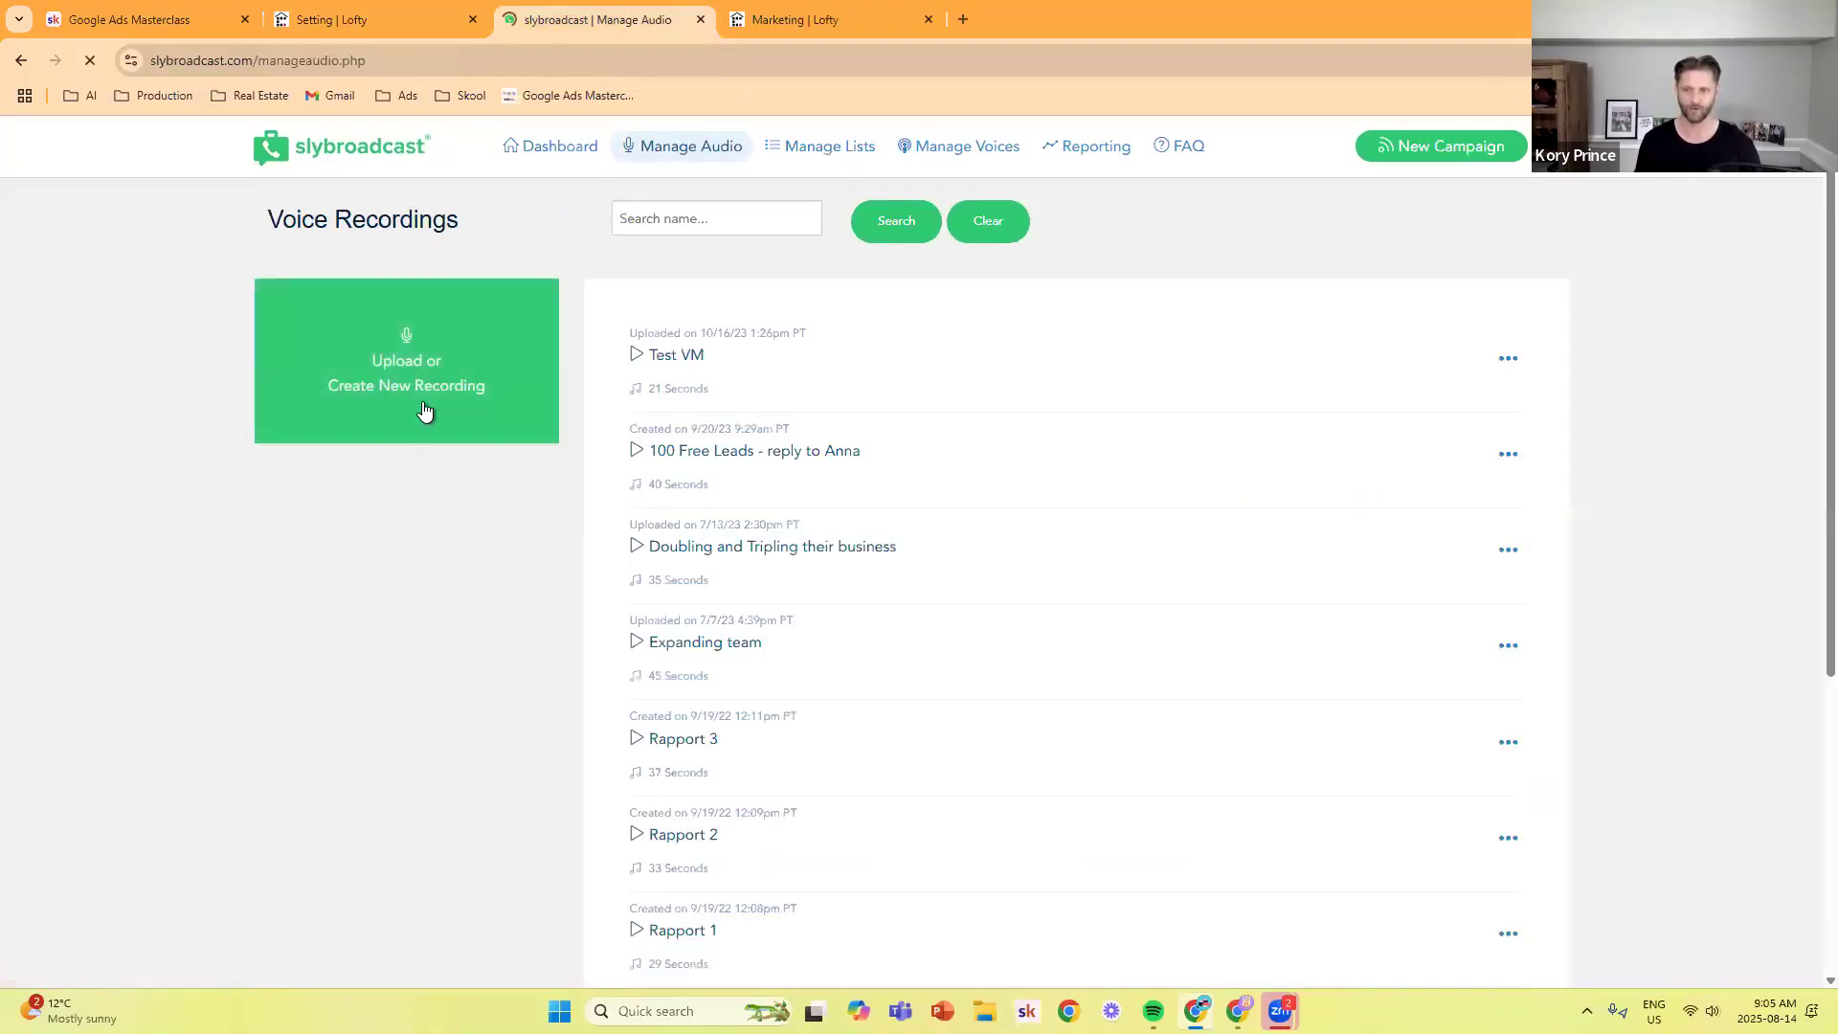
click(369, 388)
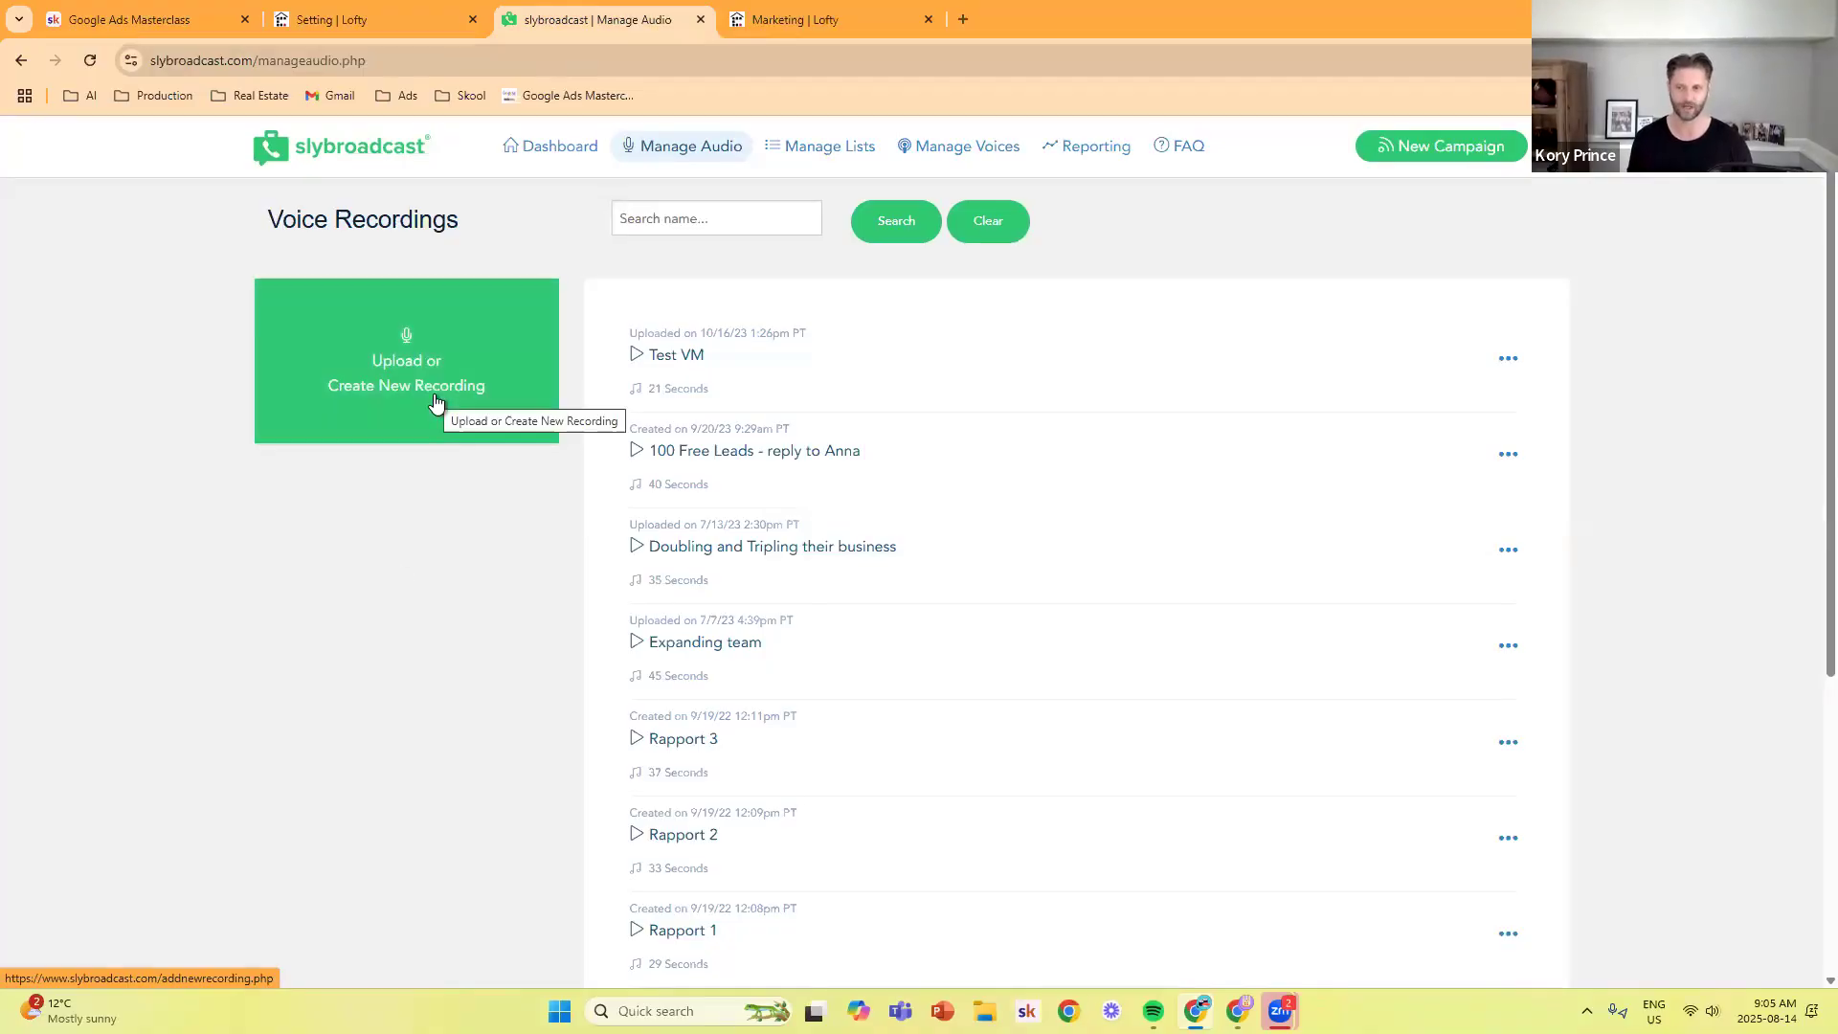
- Show the Slybroadcast Recording Center call-in instructions for a new recording, briefly checking the Lofty tab
click(435, 397)
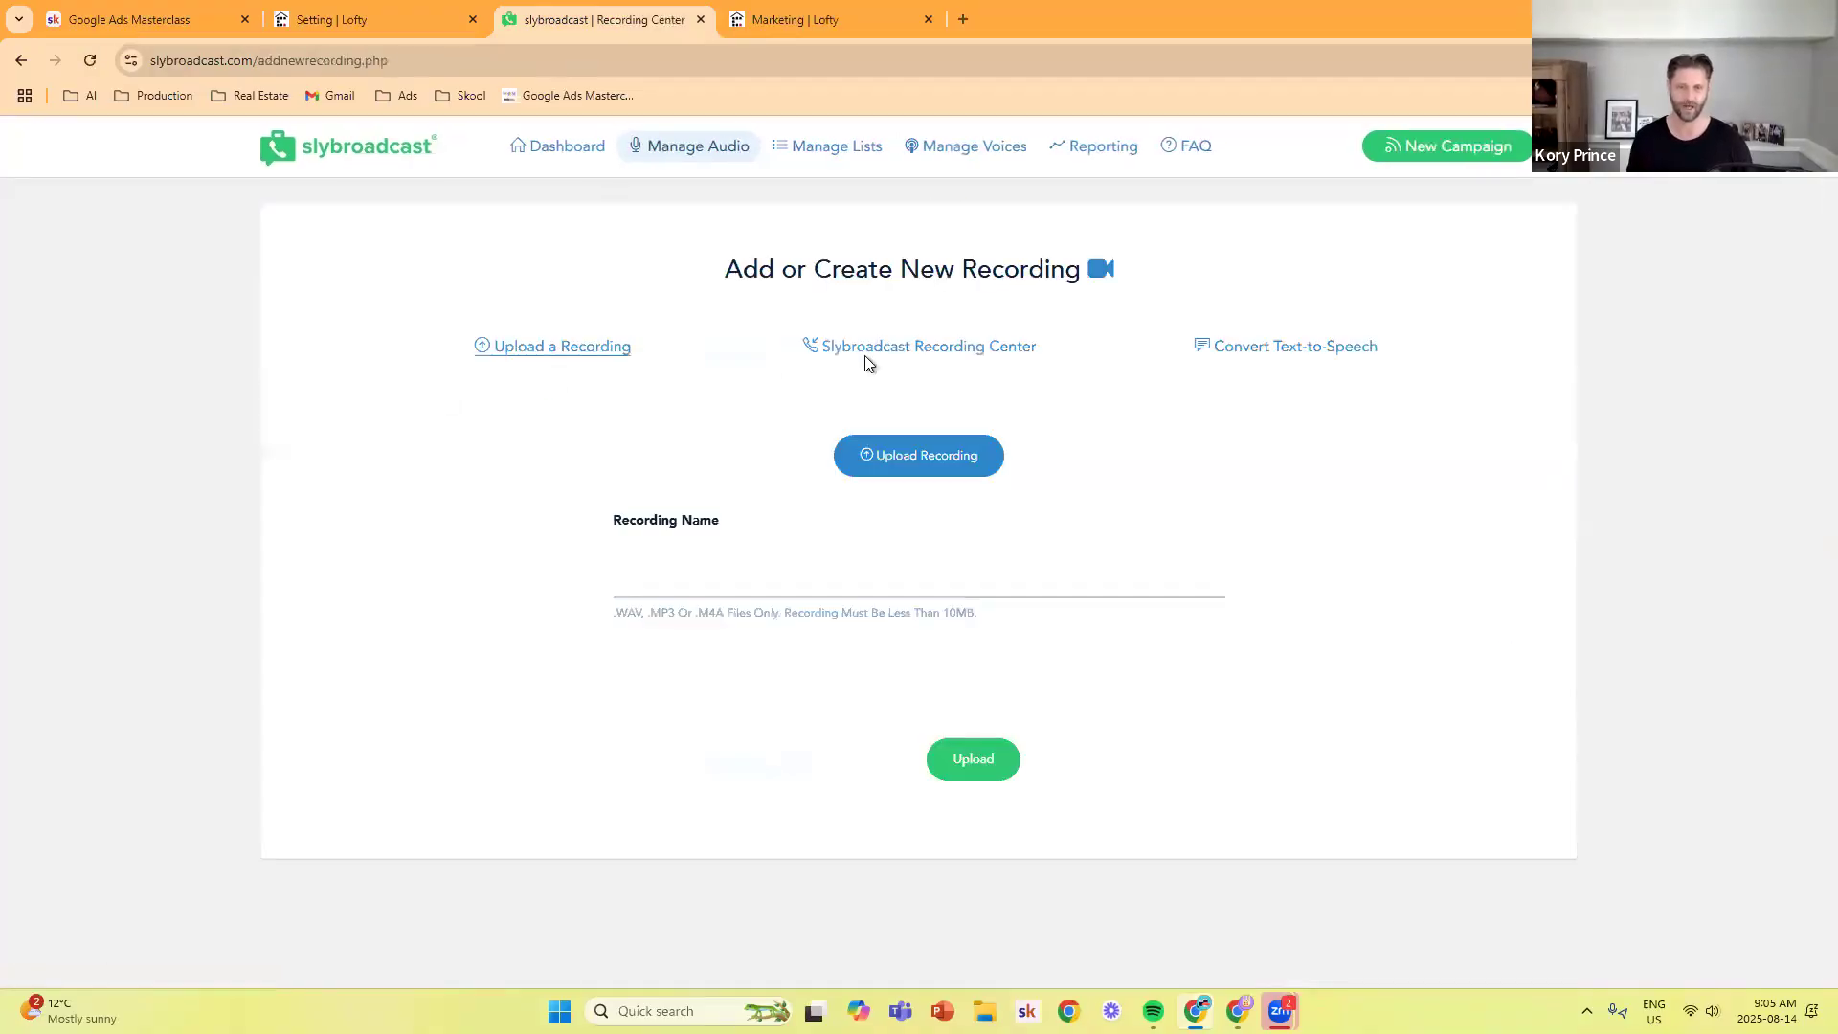
click(962, 352)
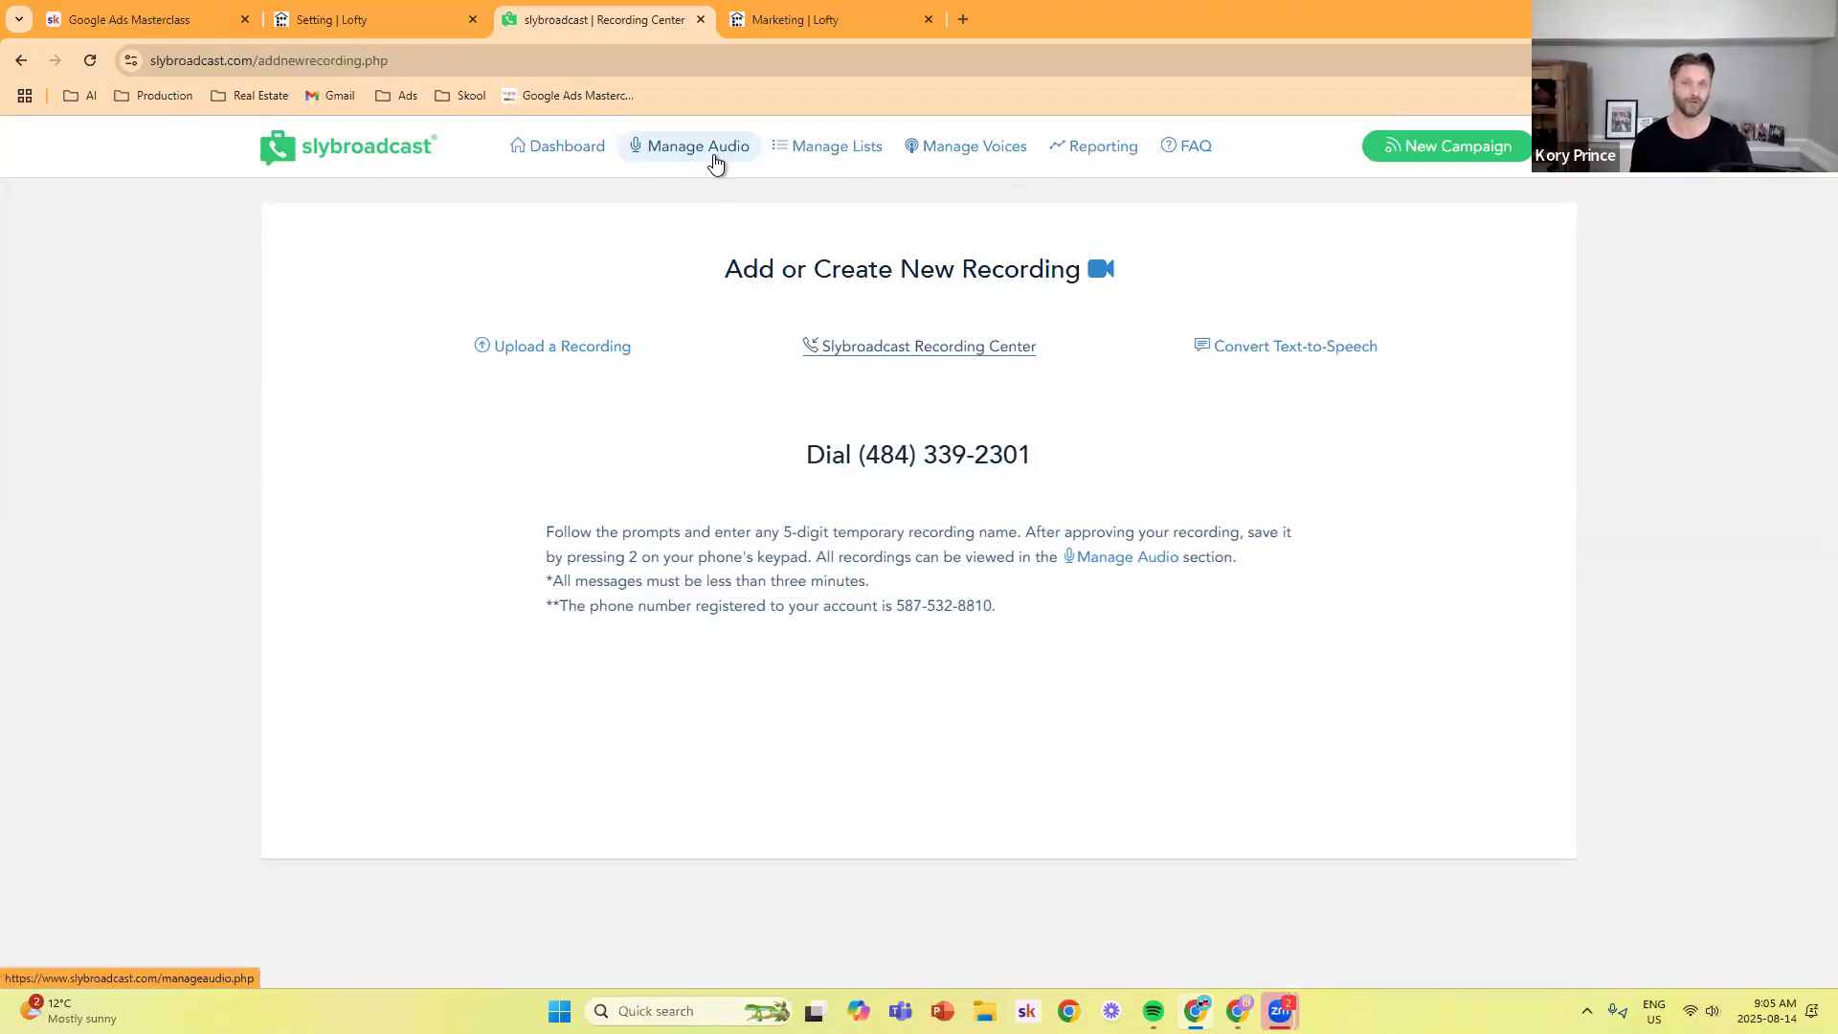
click(793, 23)
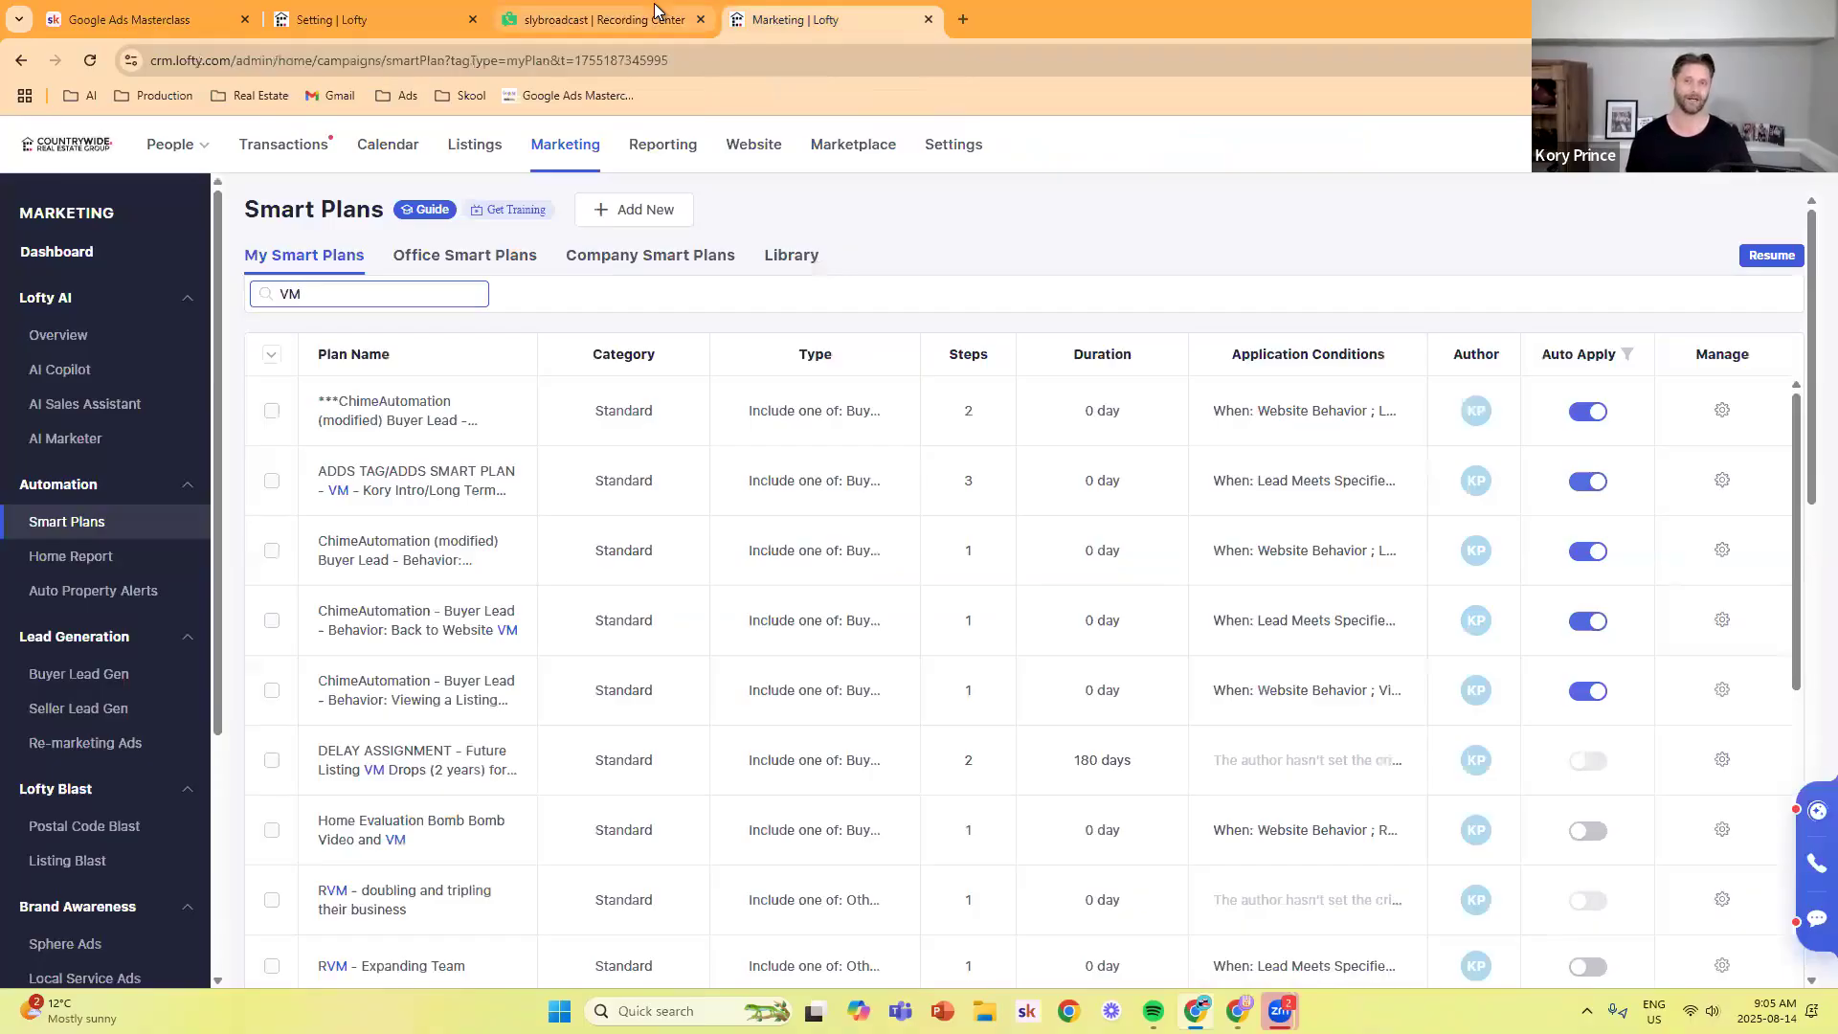
mouse_move(655, 10)
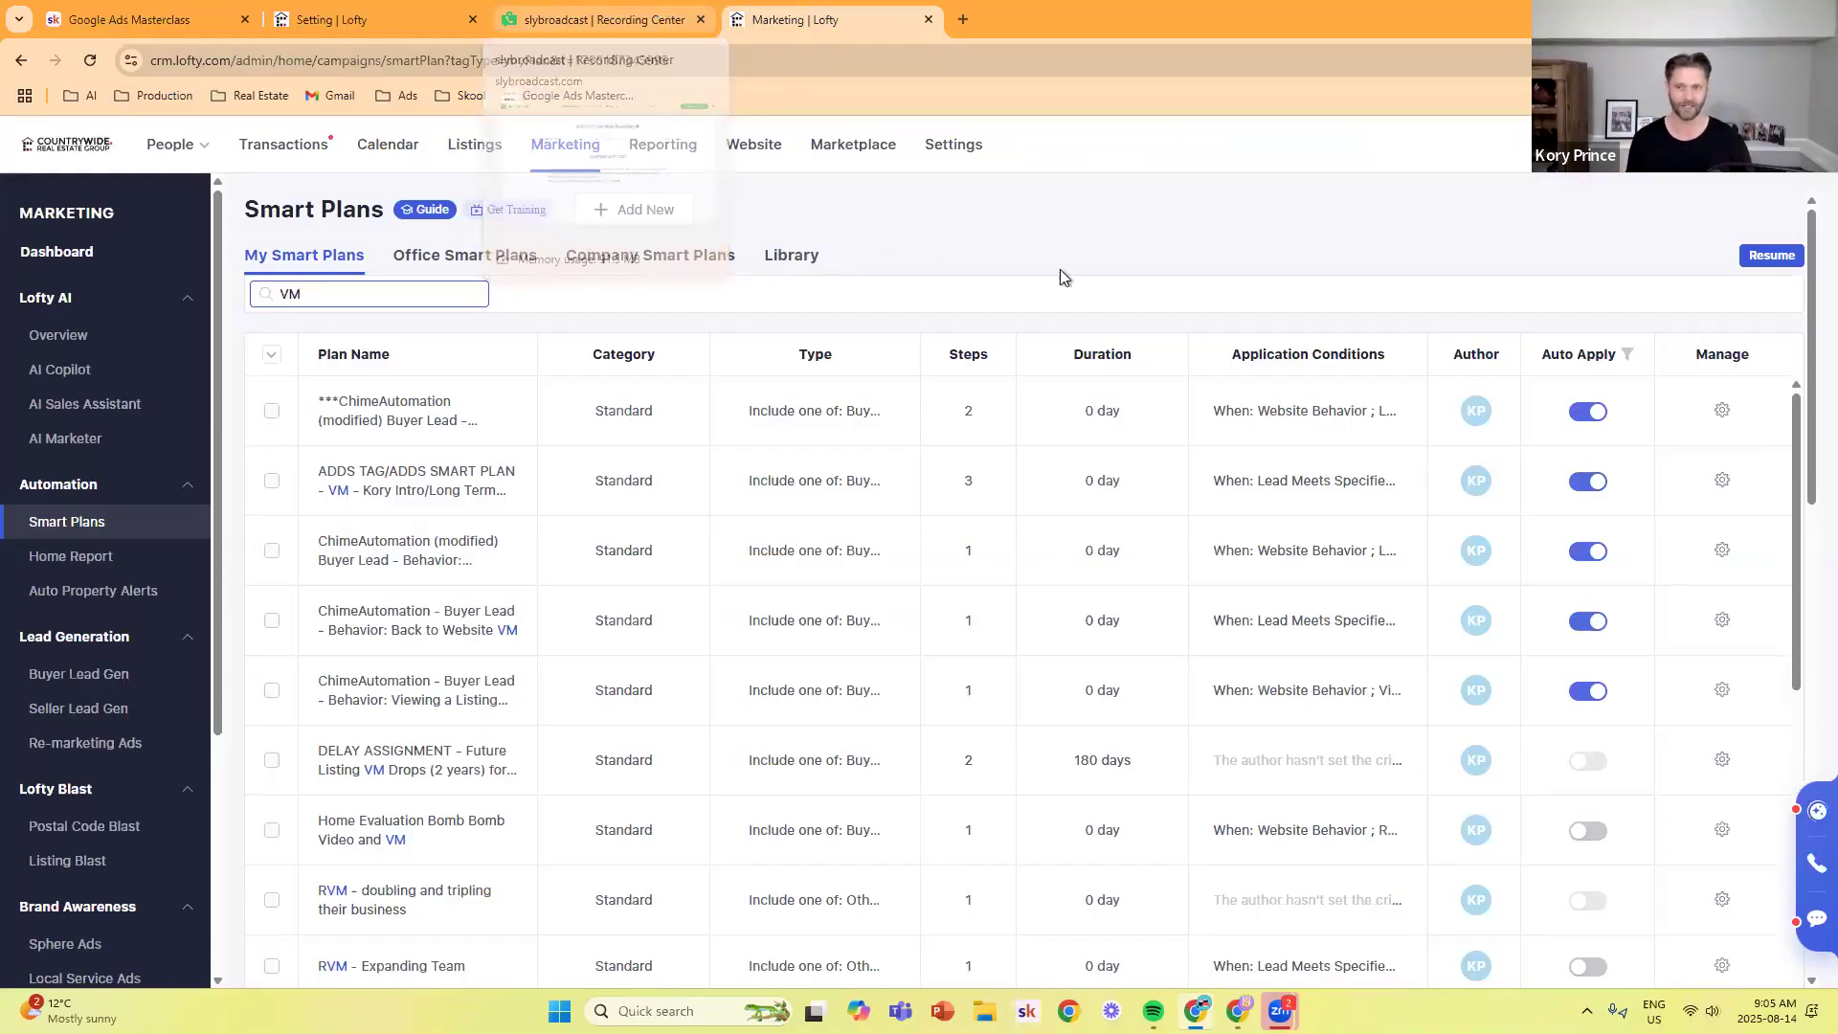
click(607, 15)
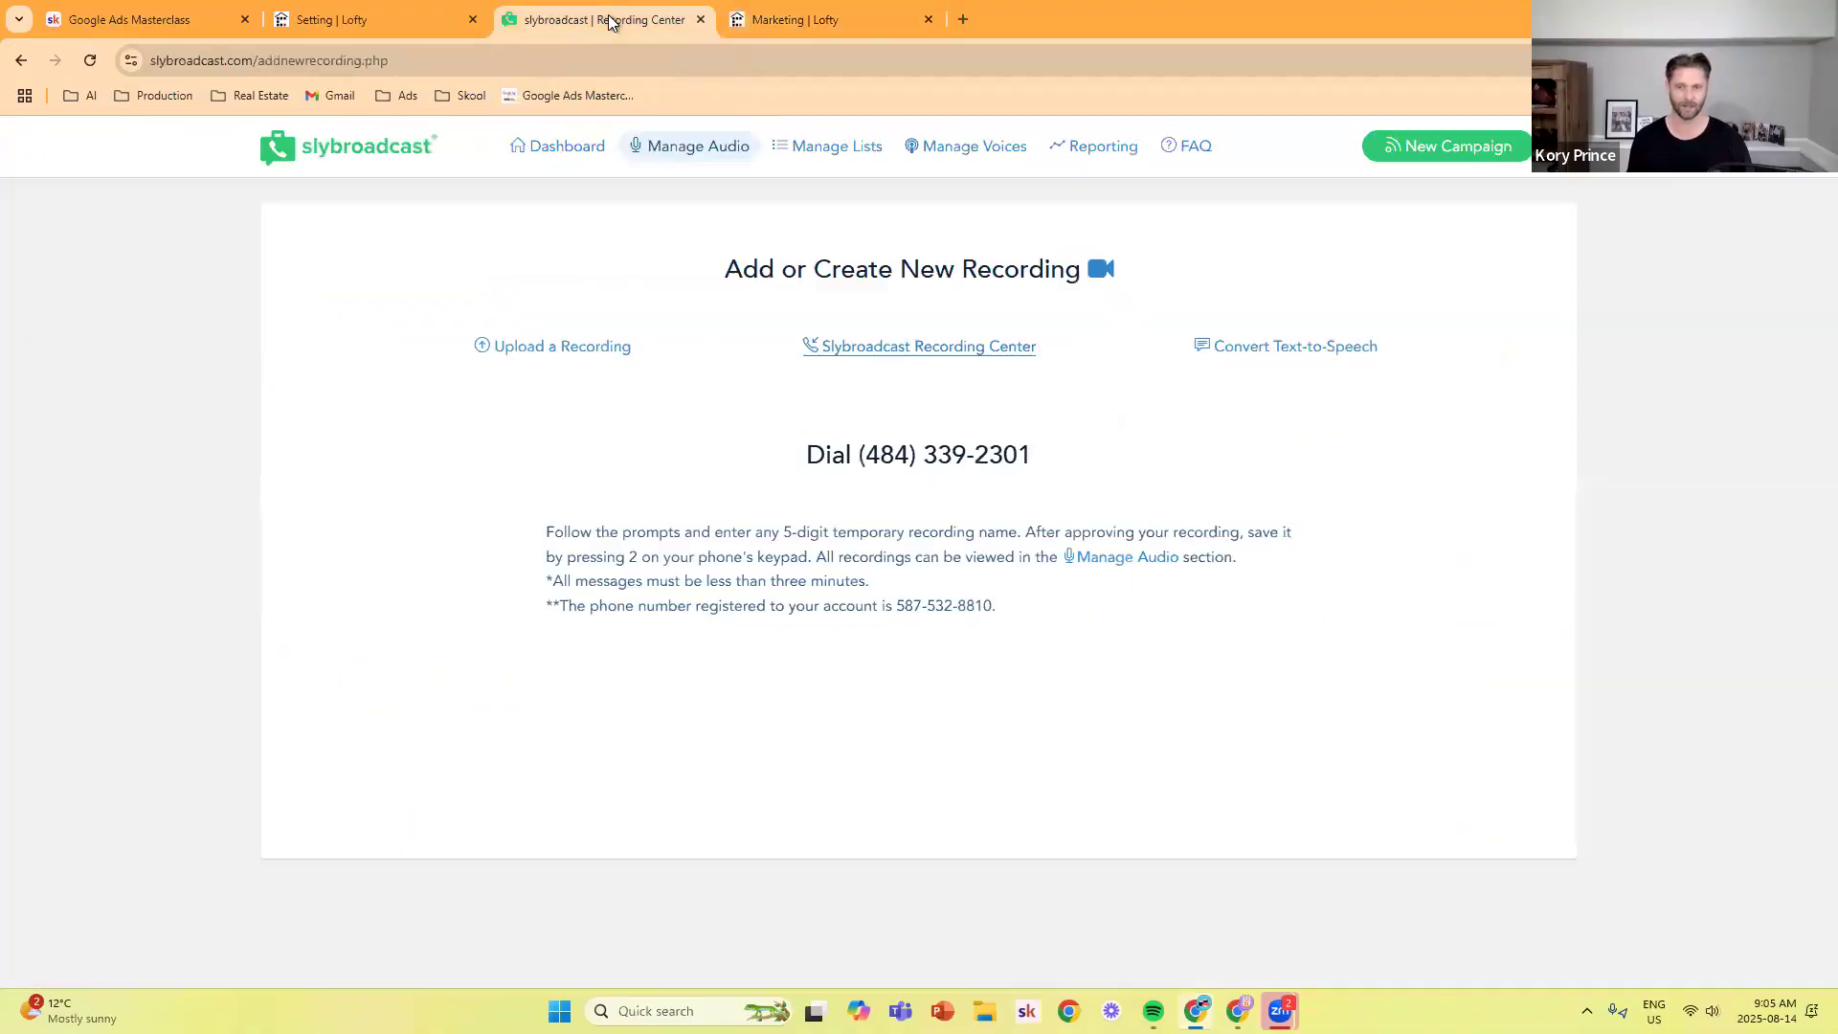
- Return to Voice Recordings, scroll to the bottom and select the new-leads intro recording's title
click(697, 146)
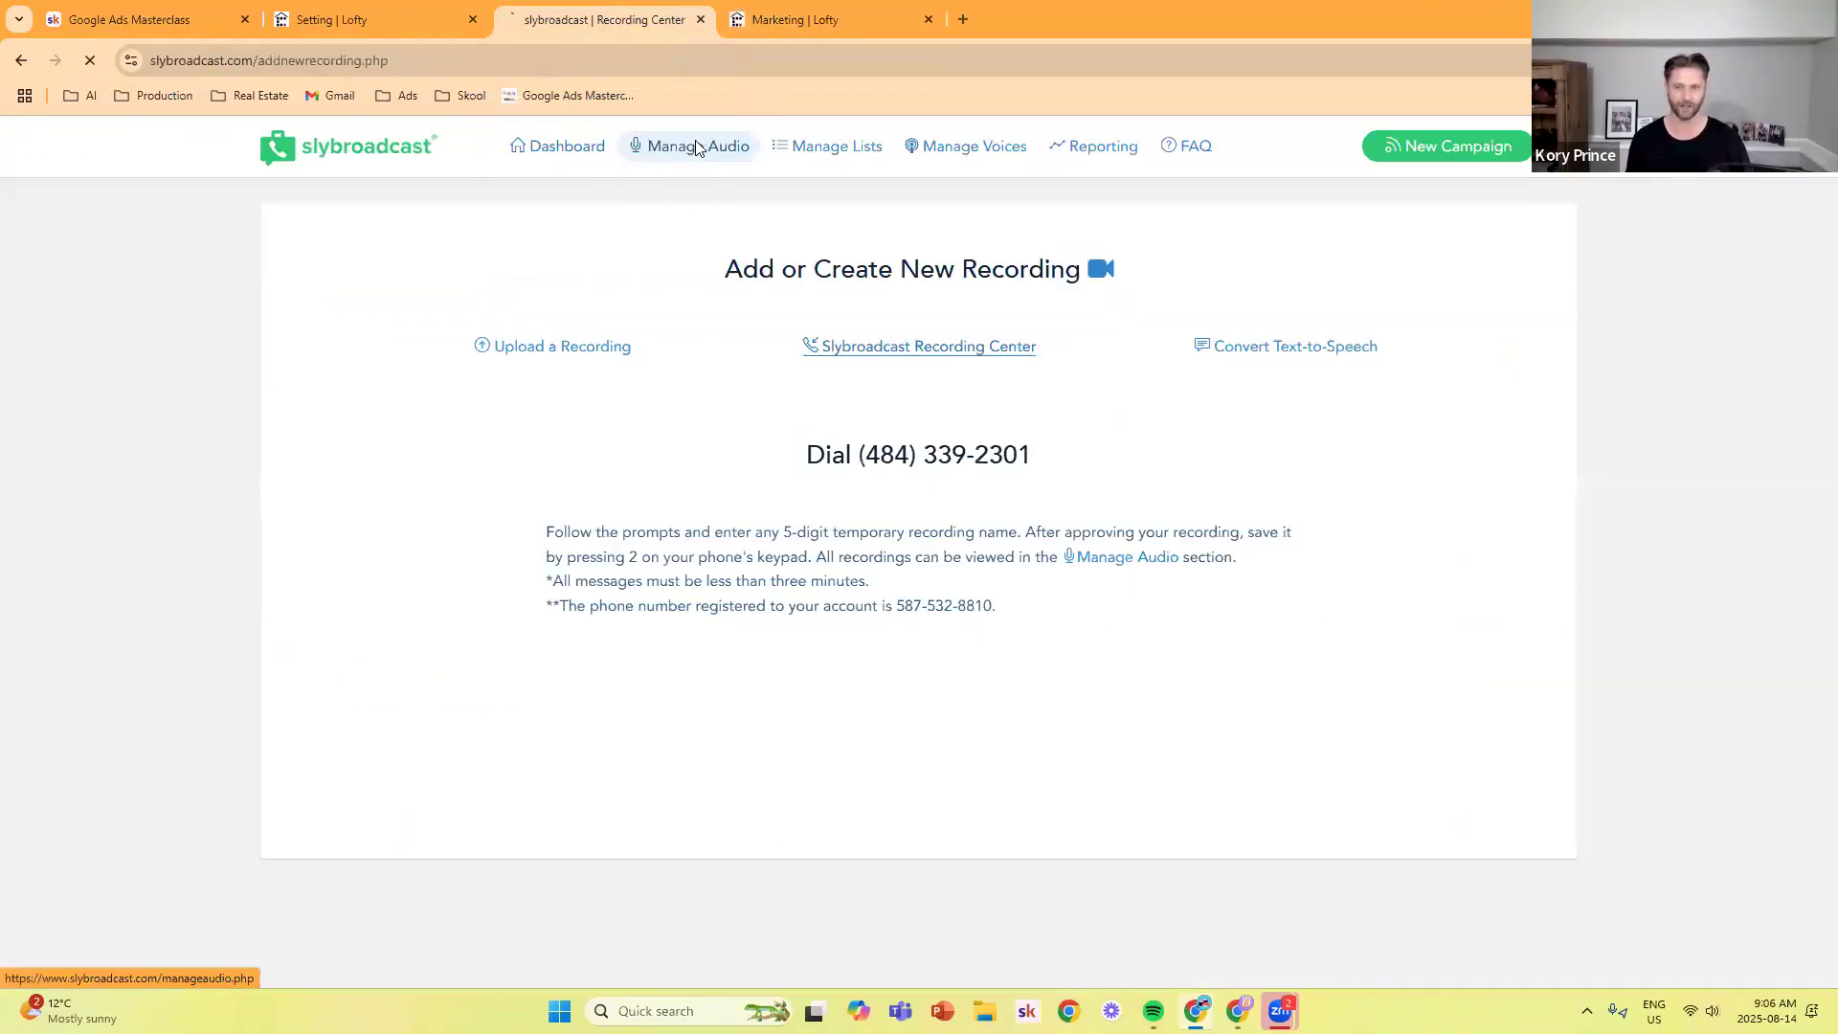
scroll(1066, 341, down, 2)
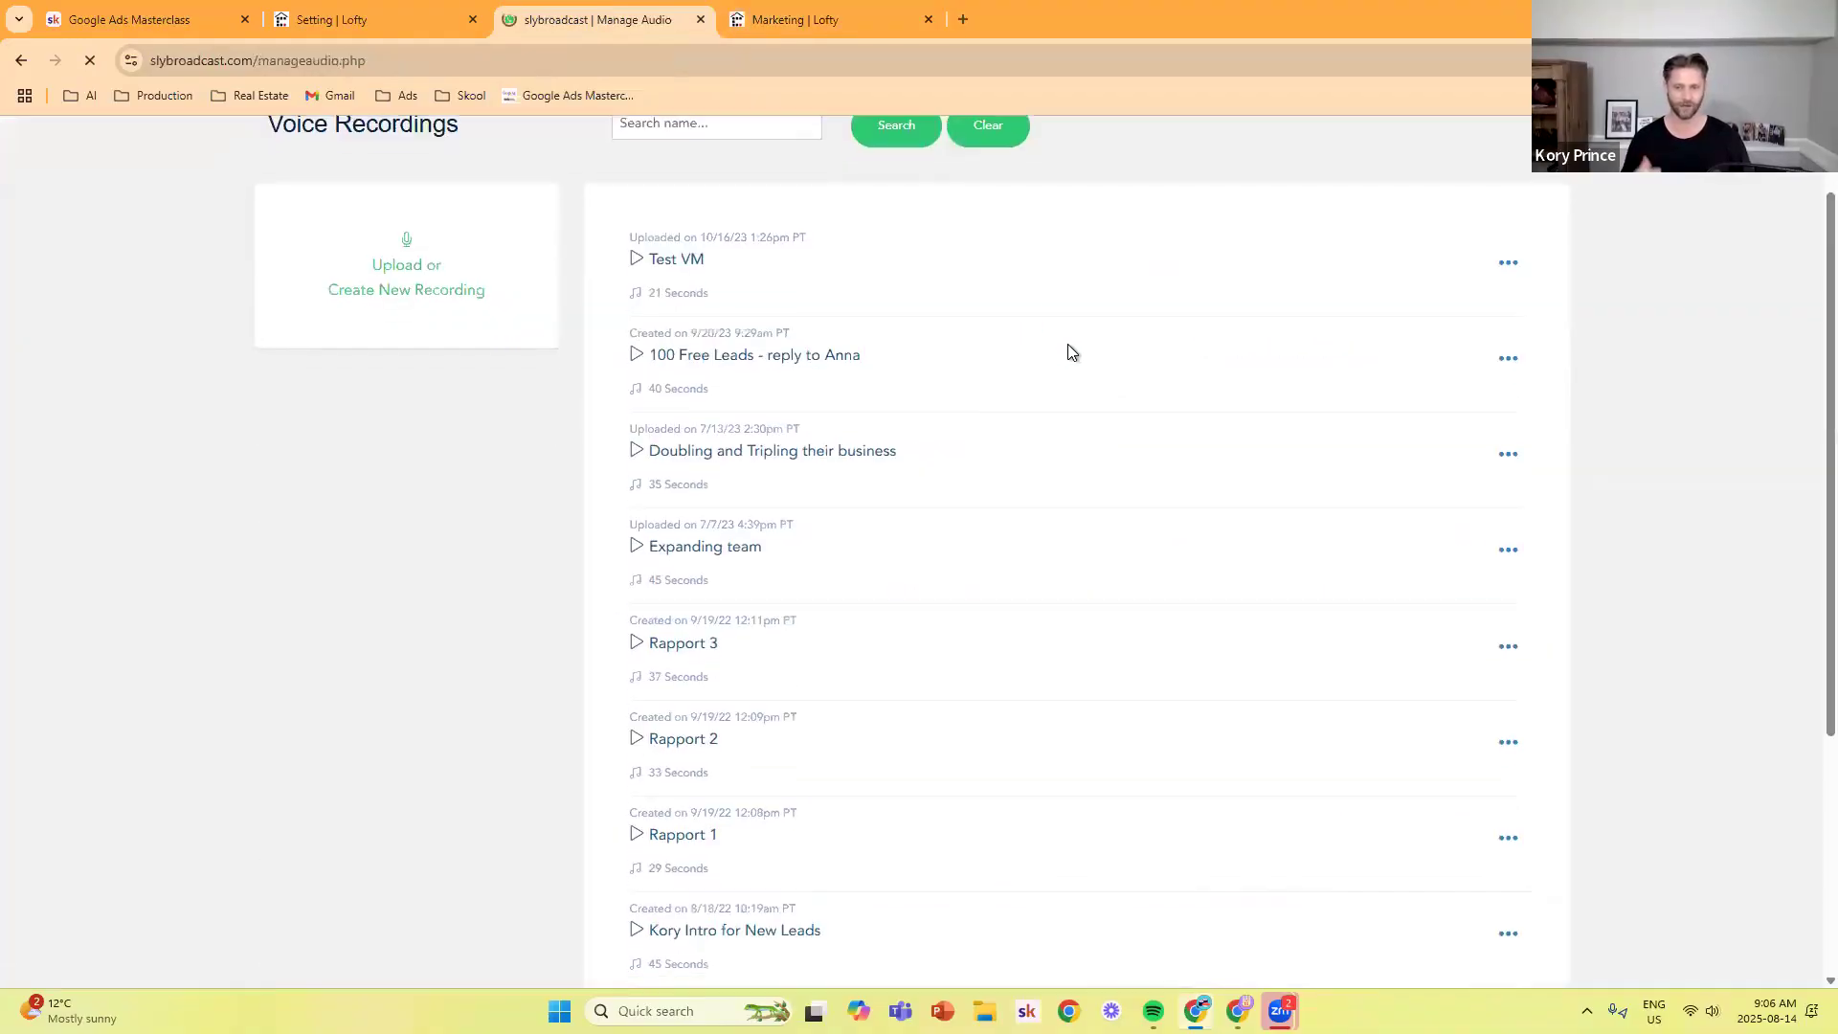
scroll(1078, 377, down, 3)
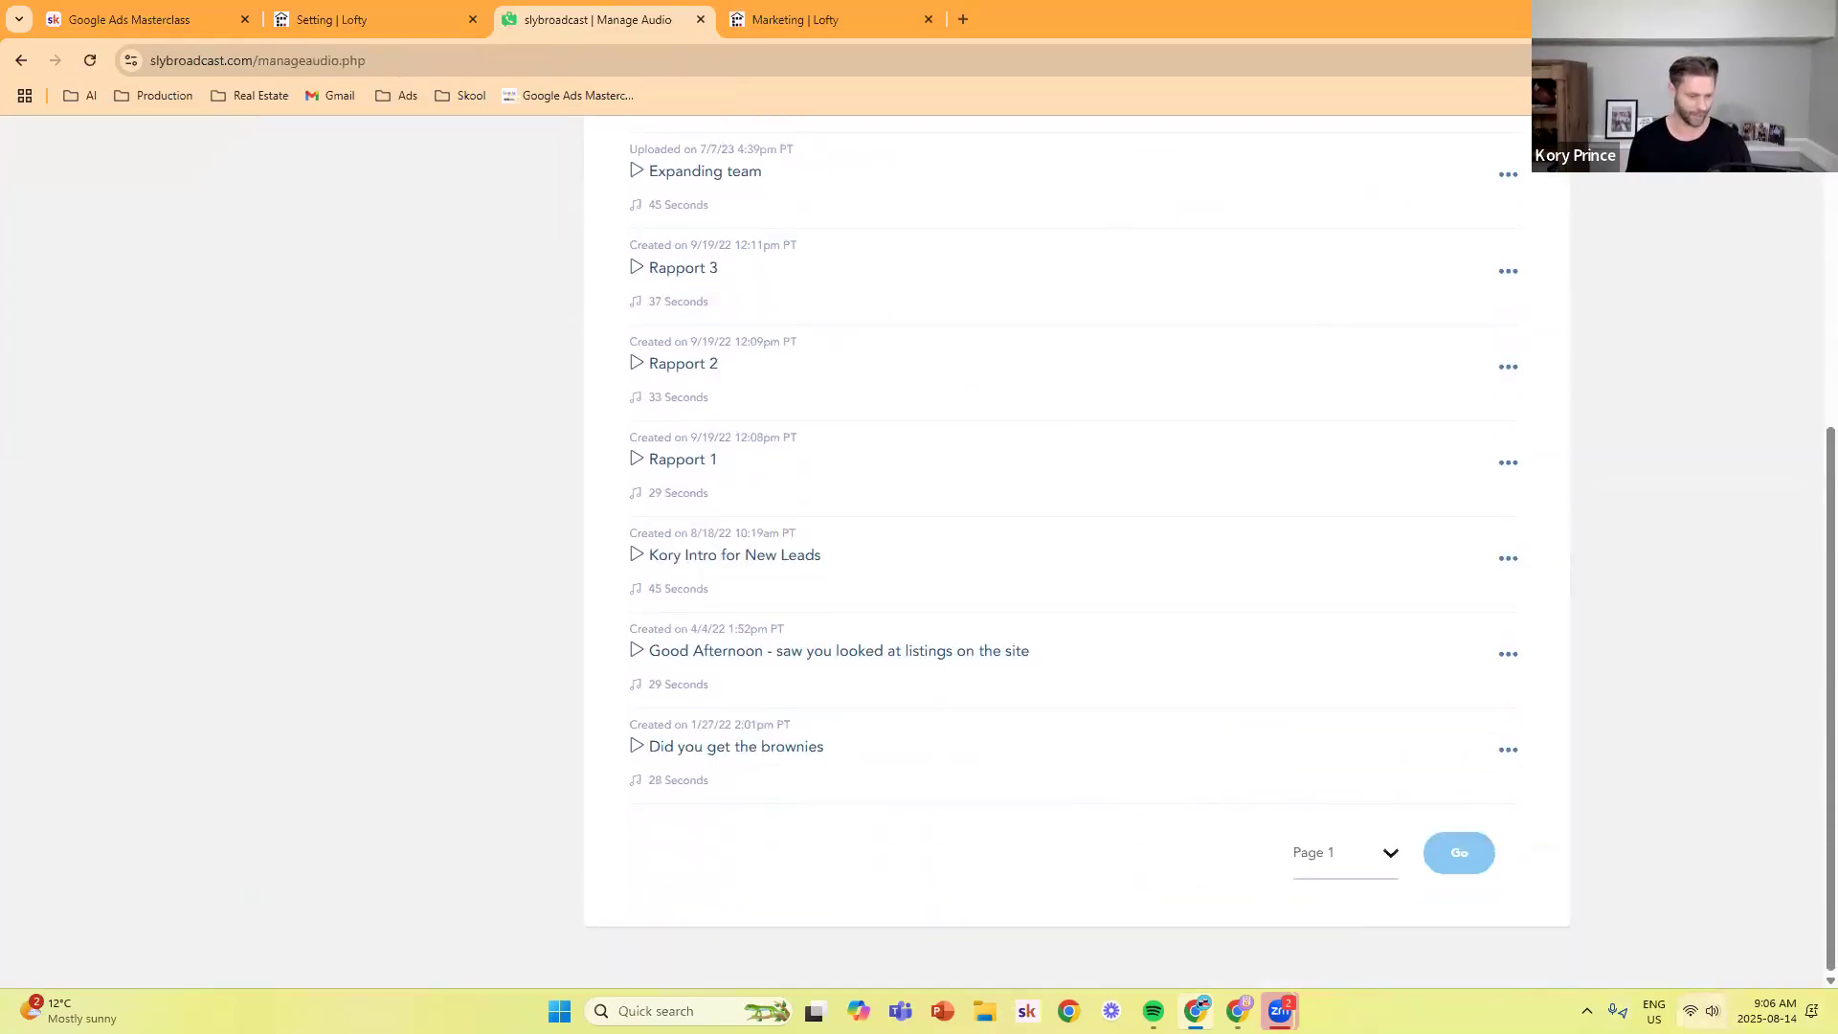
click(1701, 1011)
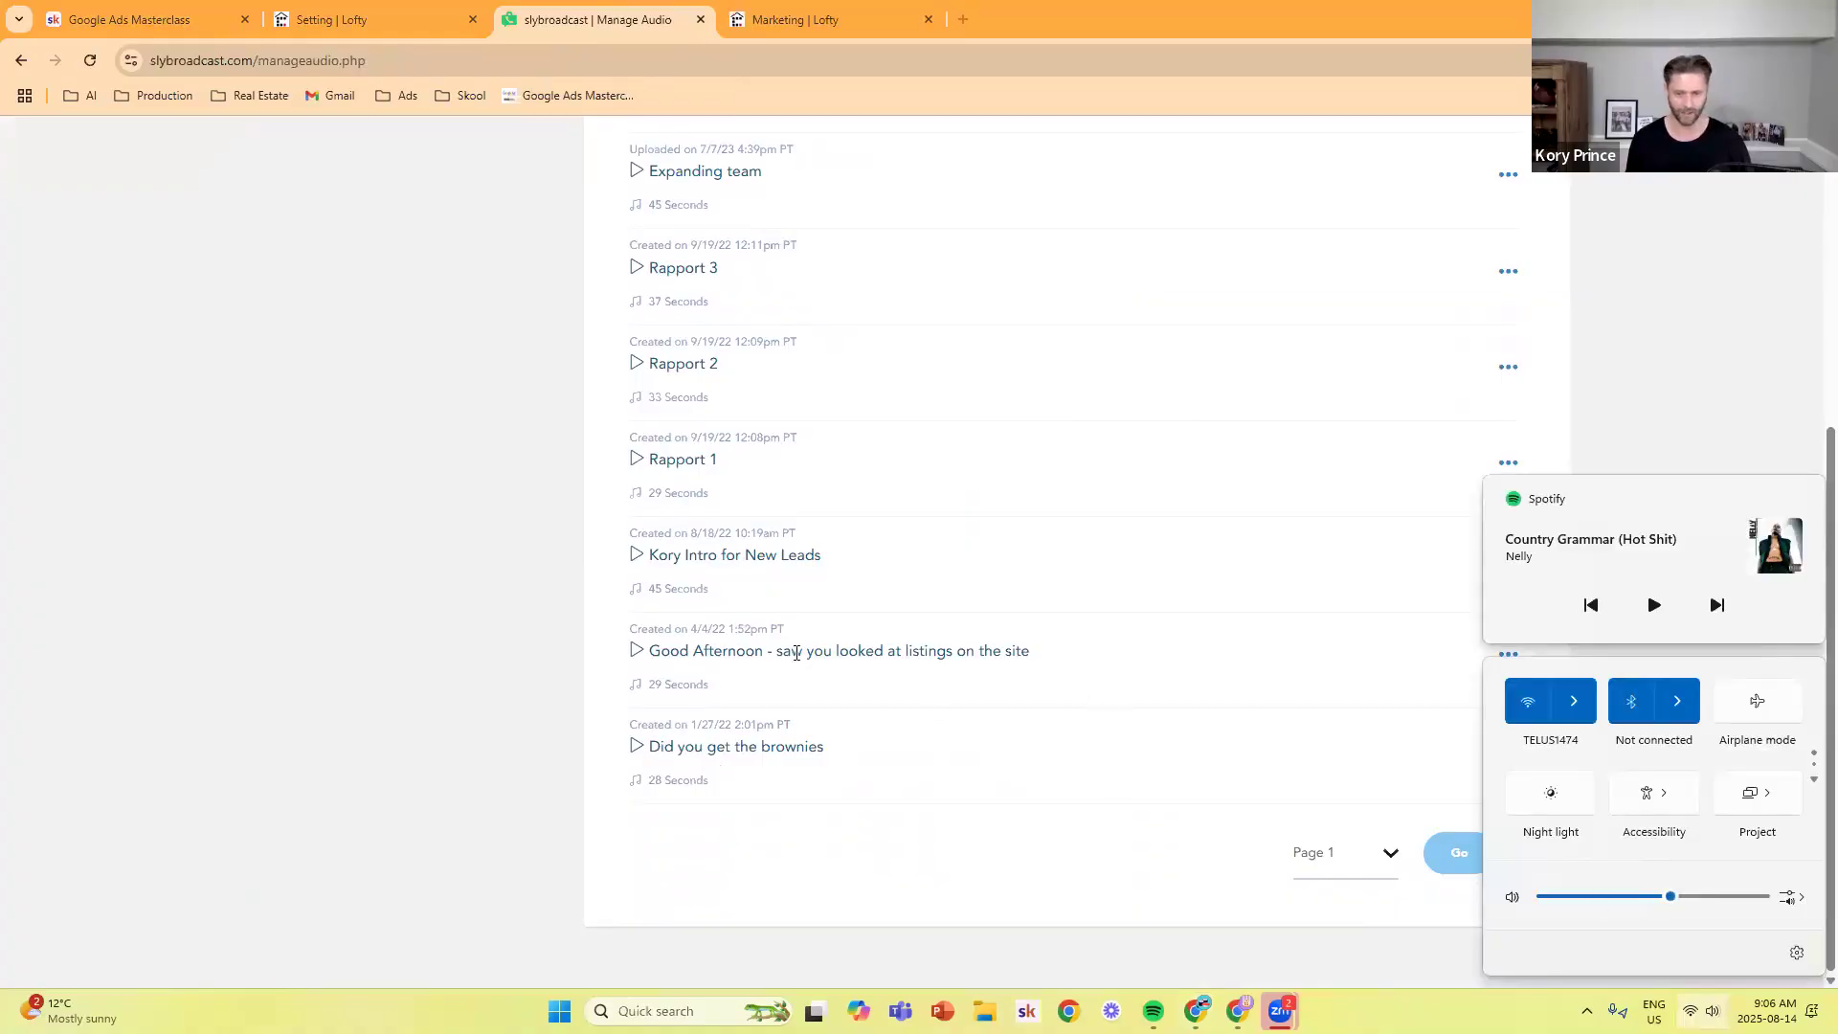
triple_click(737, 555)
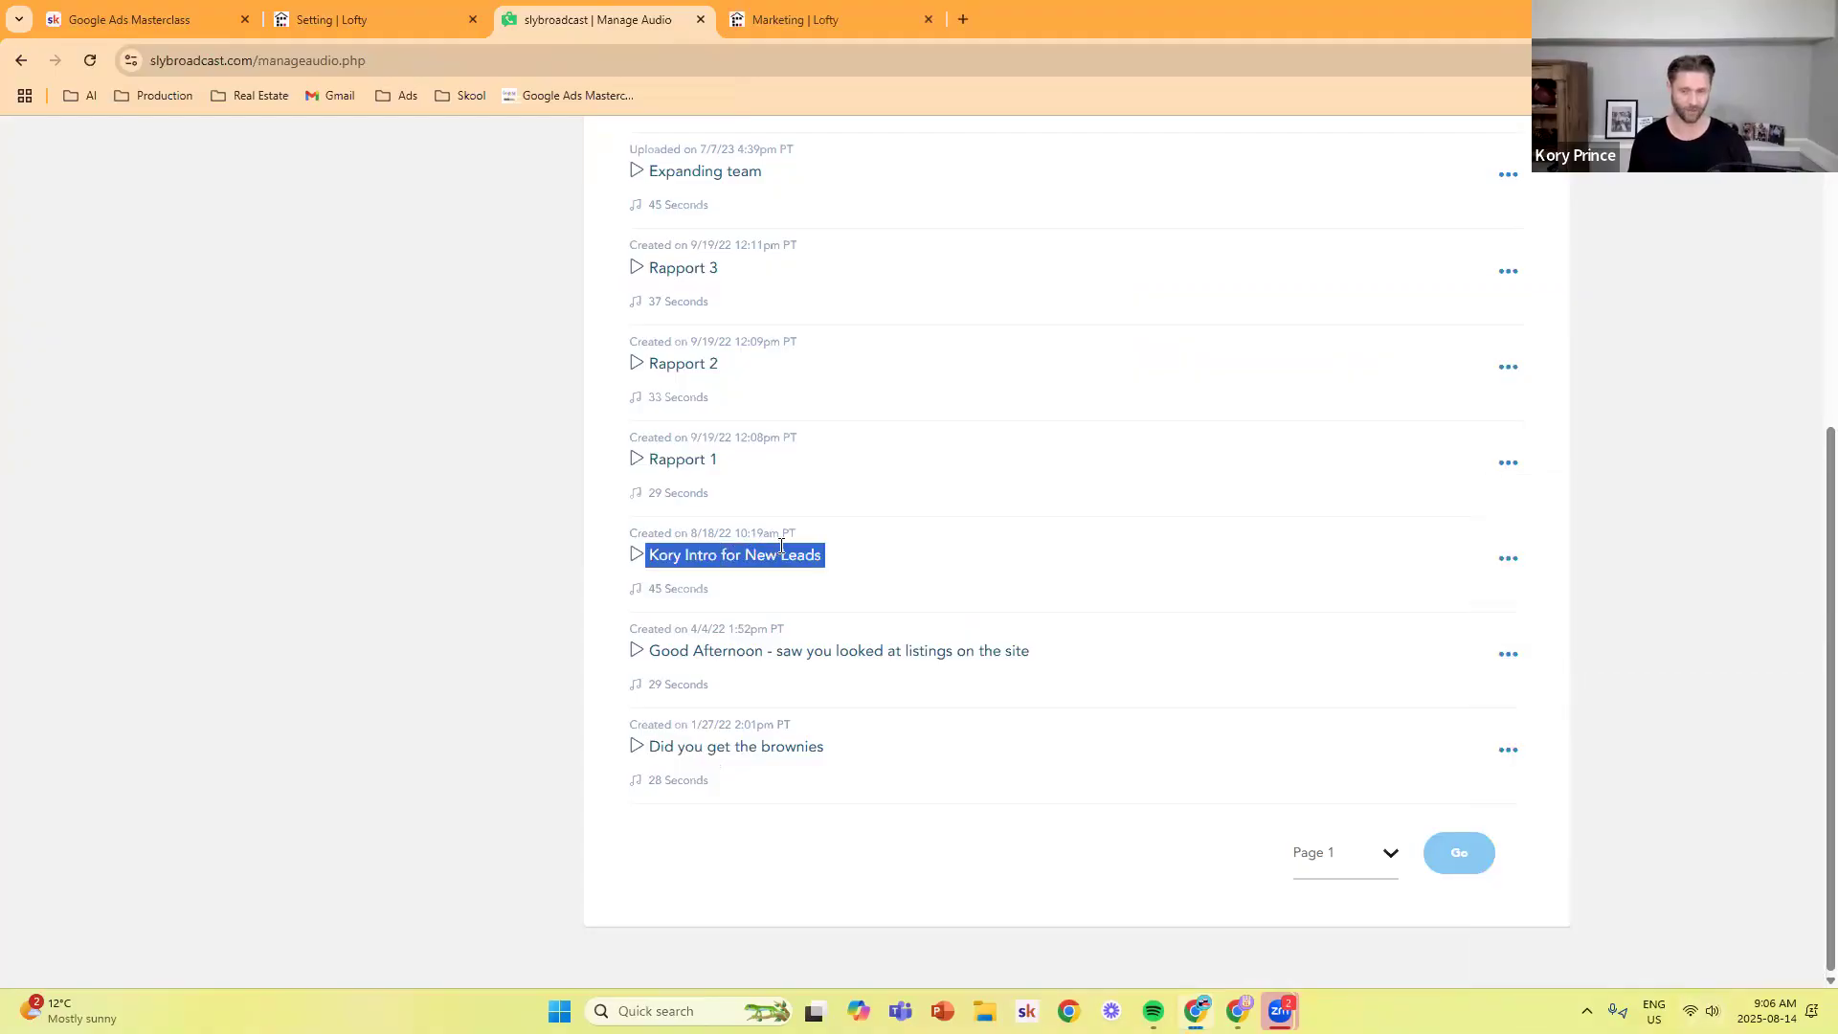
- Play the 45-second intro-for-new-leads voicemail recording
click(636, 554)
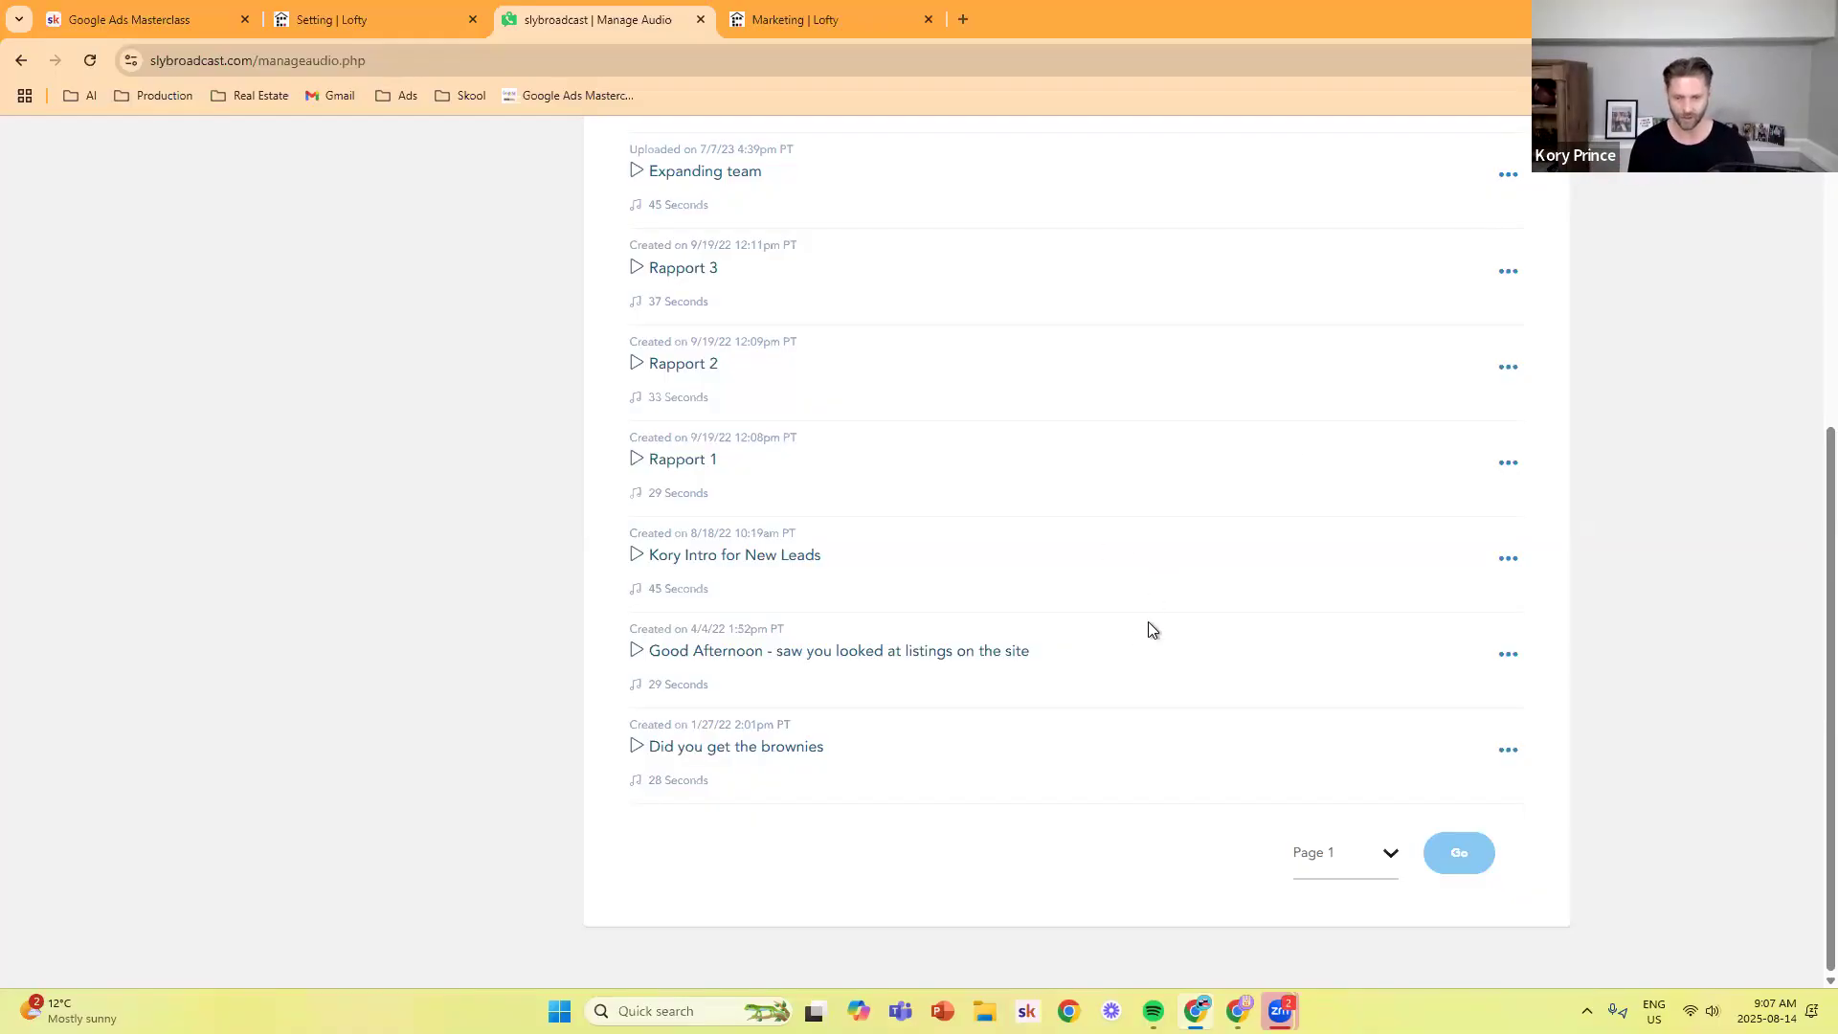
- Play the 29-second 'Good Afternoon - saw you looked at listings on the site' recording, then pause it
scroll(1151, 628, up, 3)
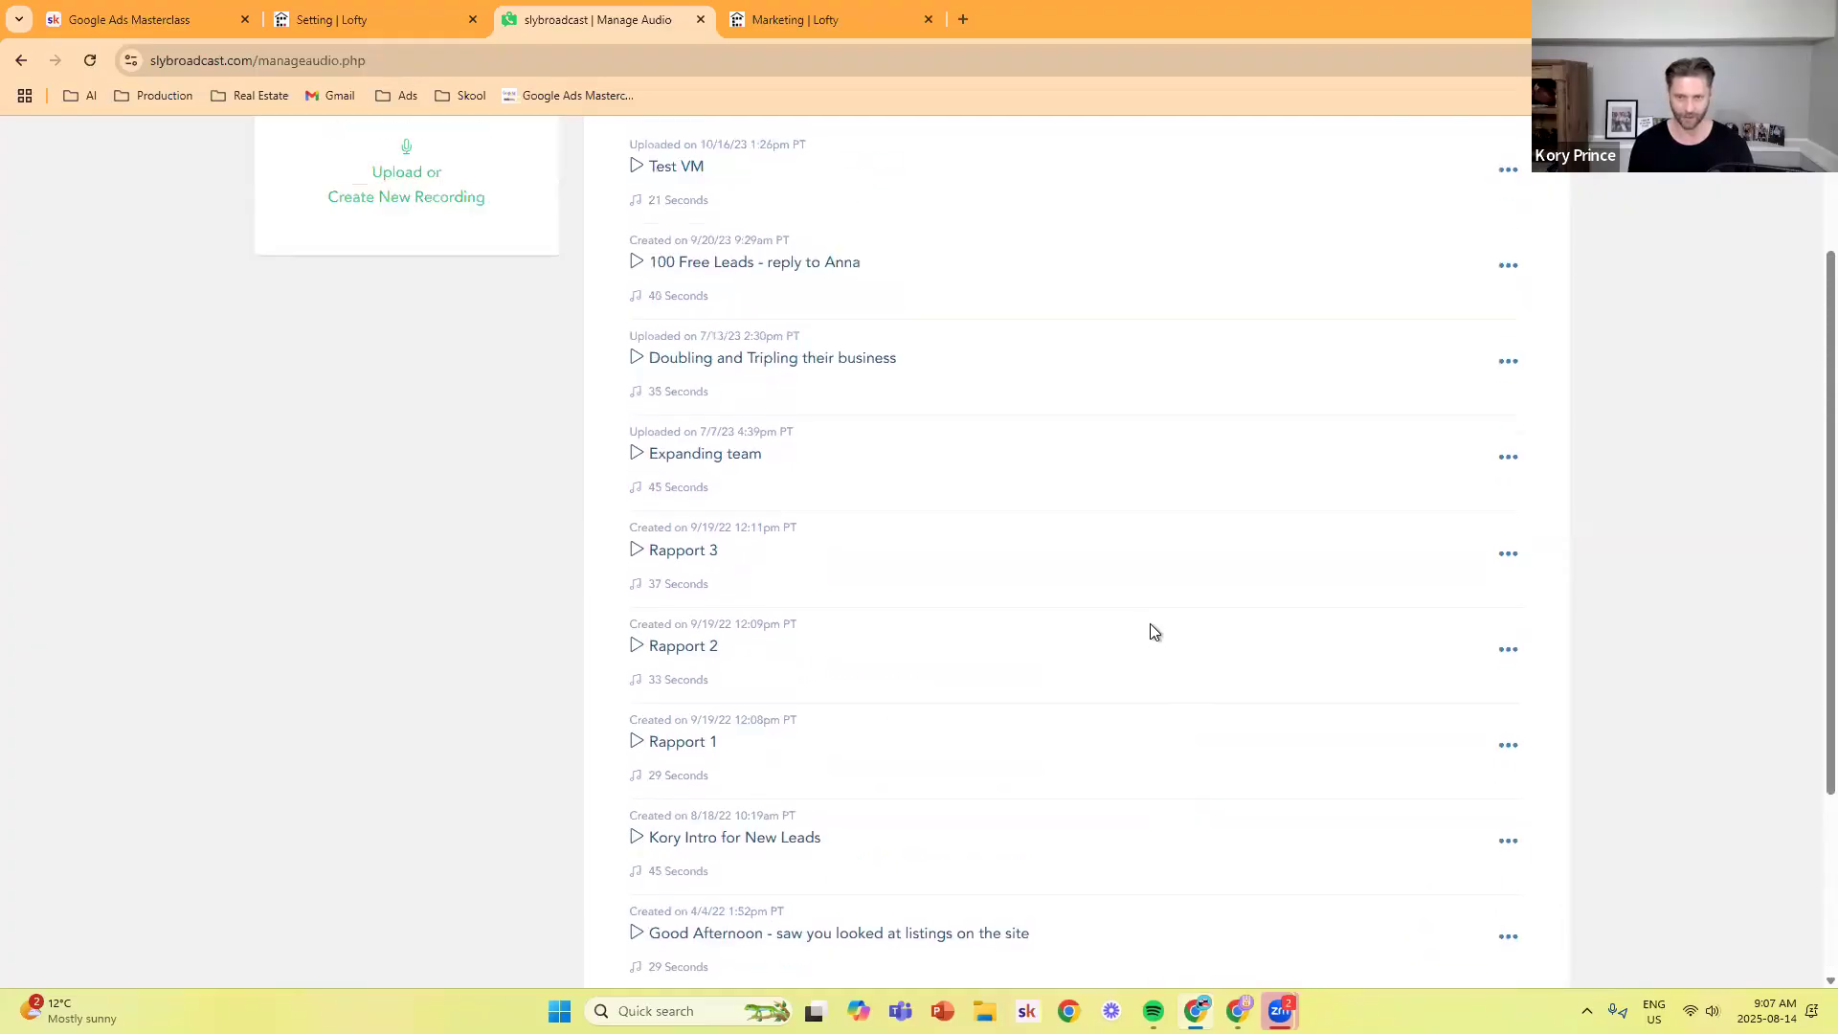
scroll(1153, 631, up, 1)
scroll(1152, 631, down, 5)
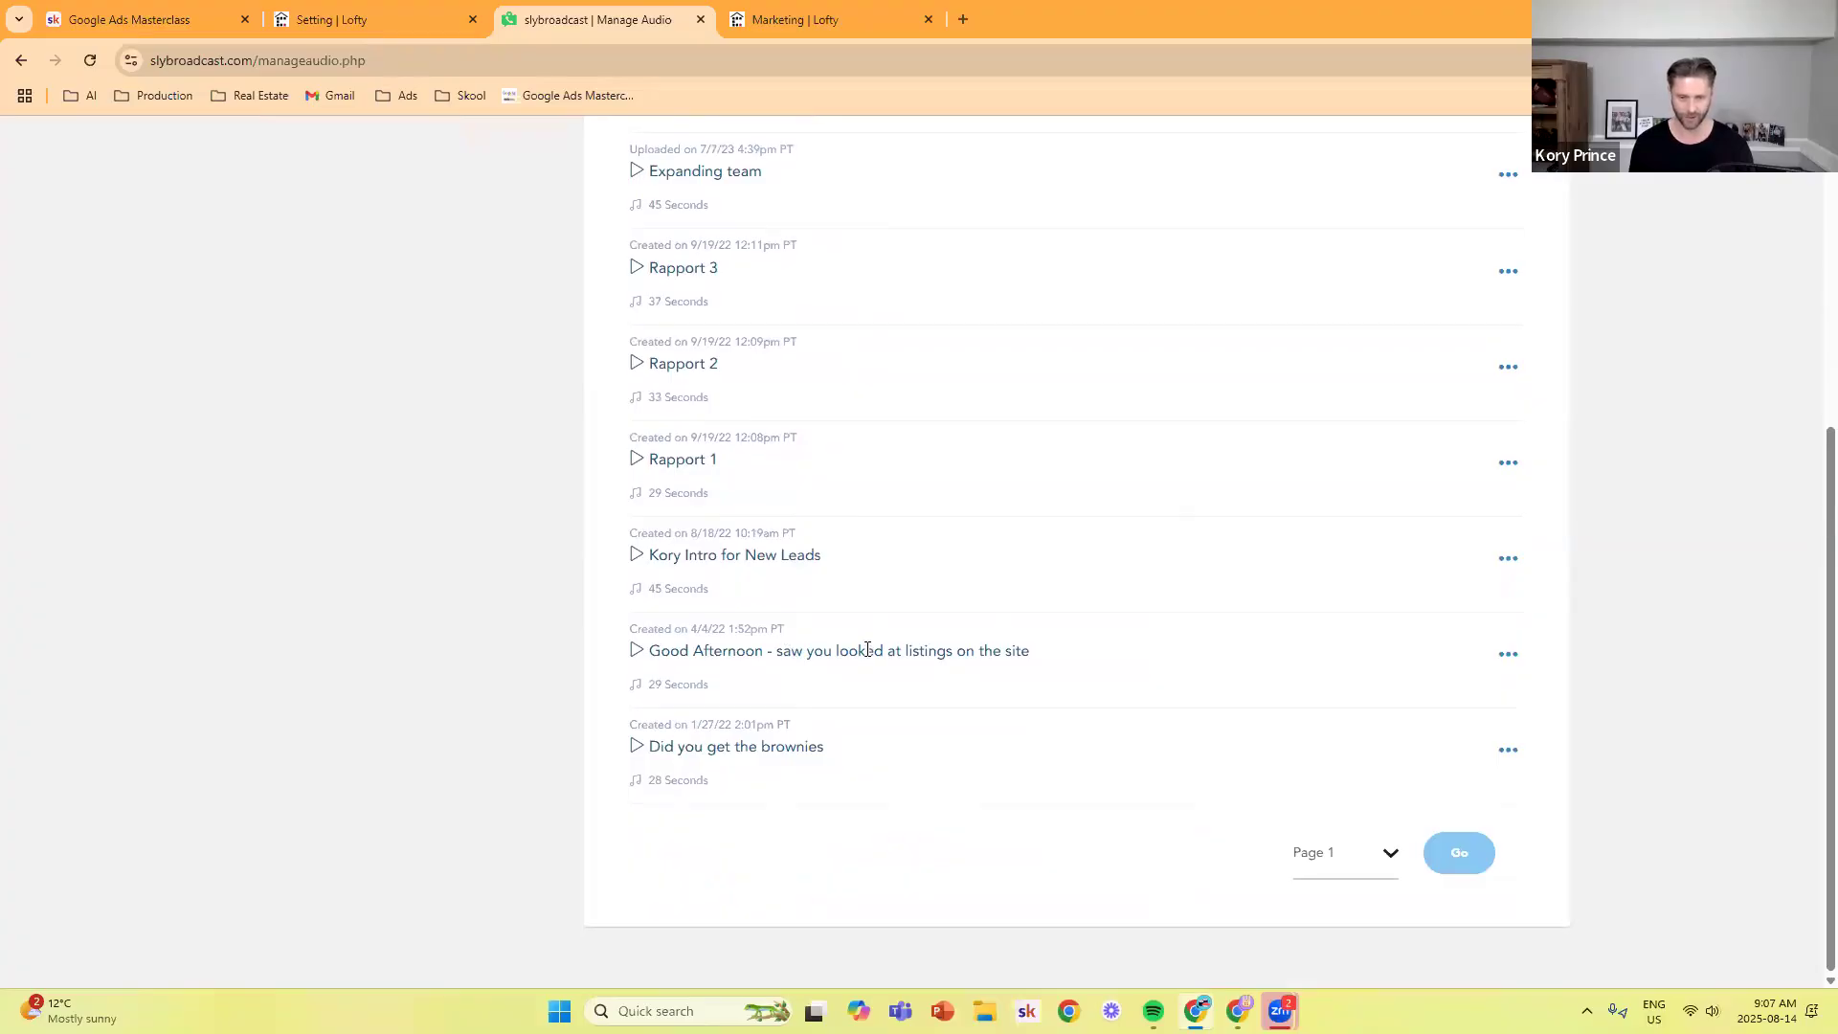
click(636, 653)
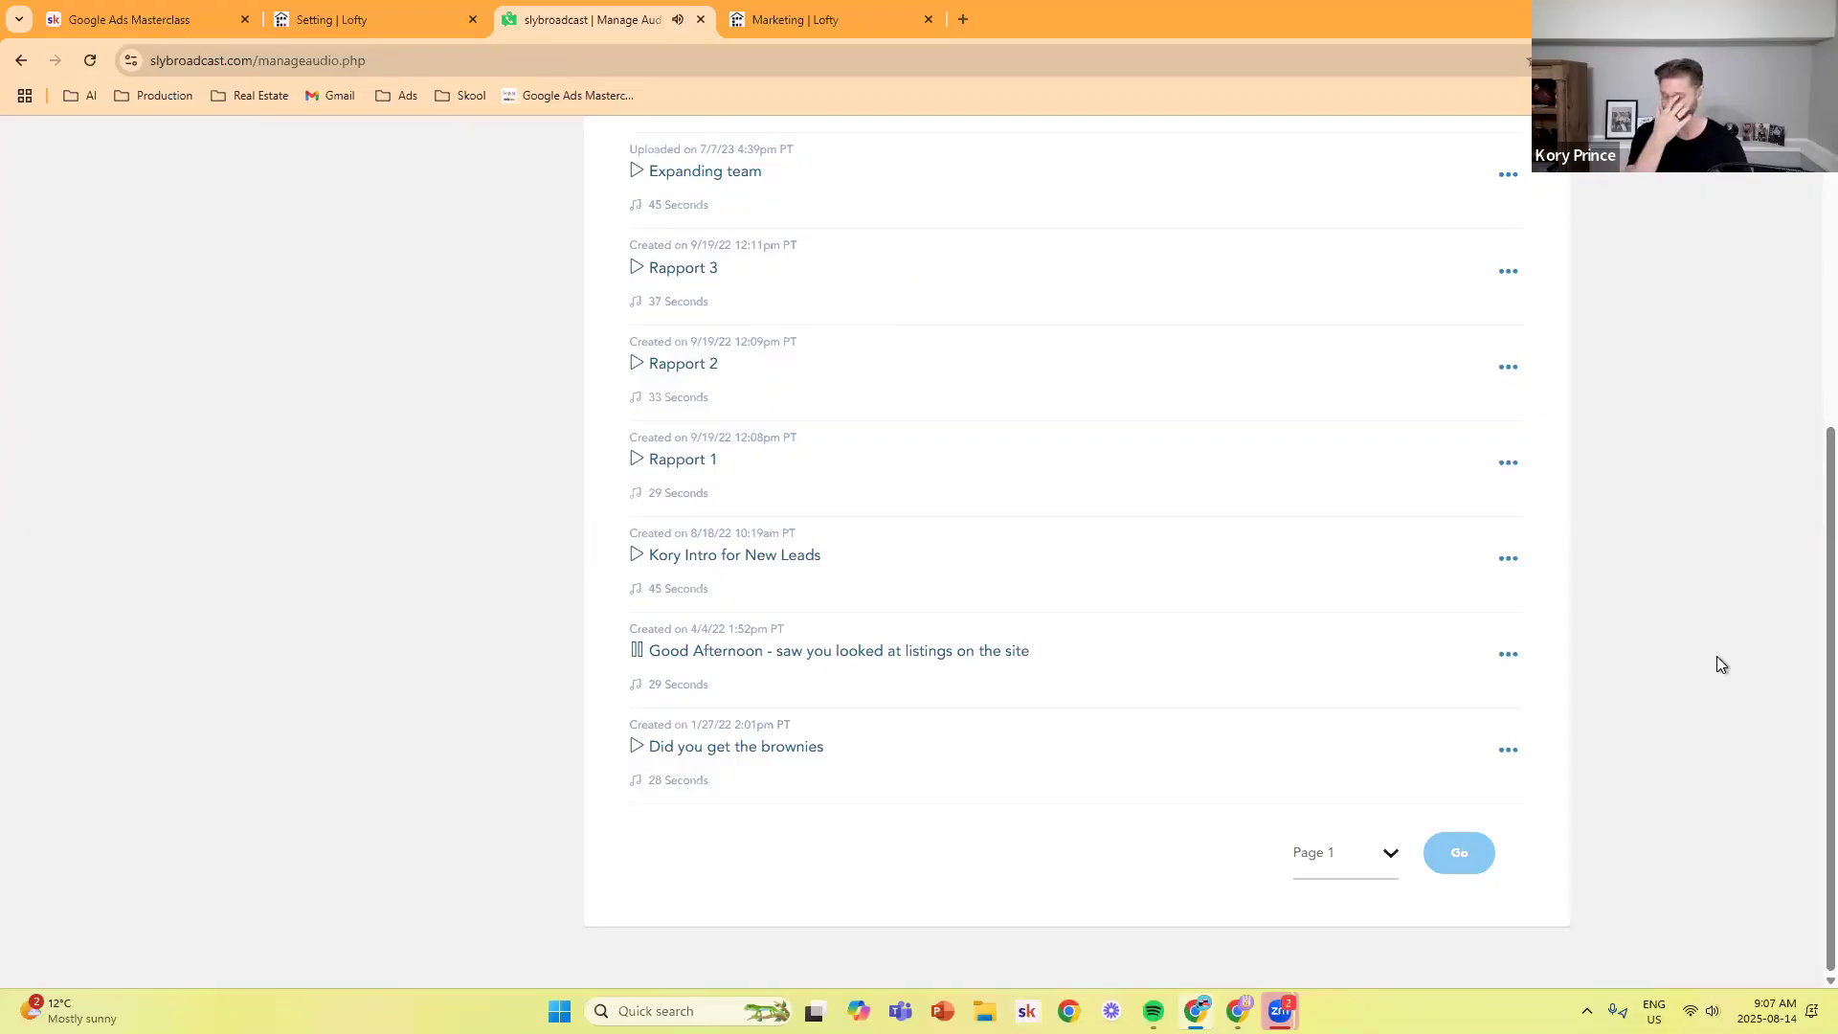
click(637, 651)
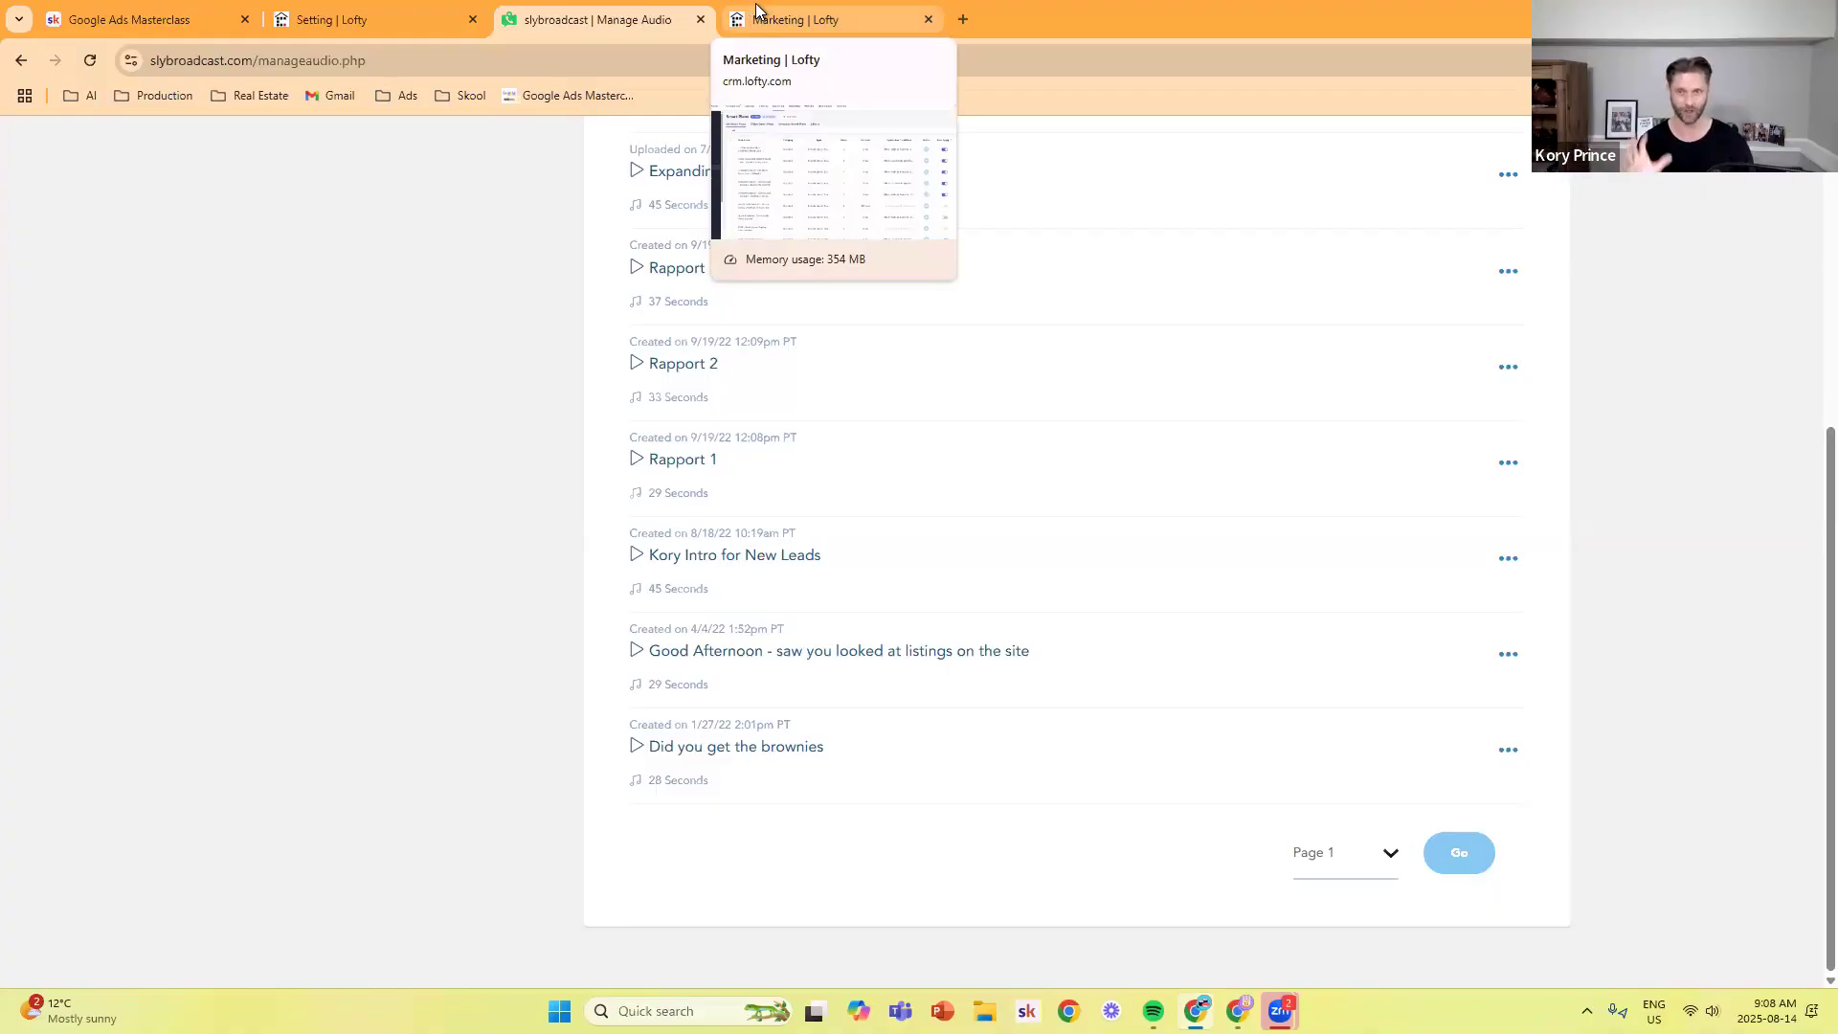
- Switch back to Lofty's Smart Plans list filtered by VM
scroll(1034, 553, up, 5)
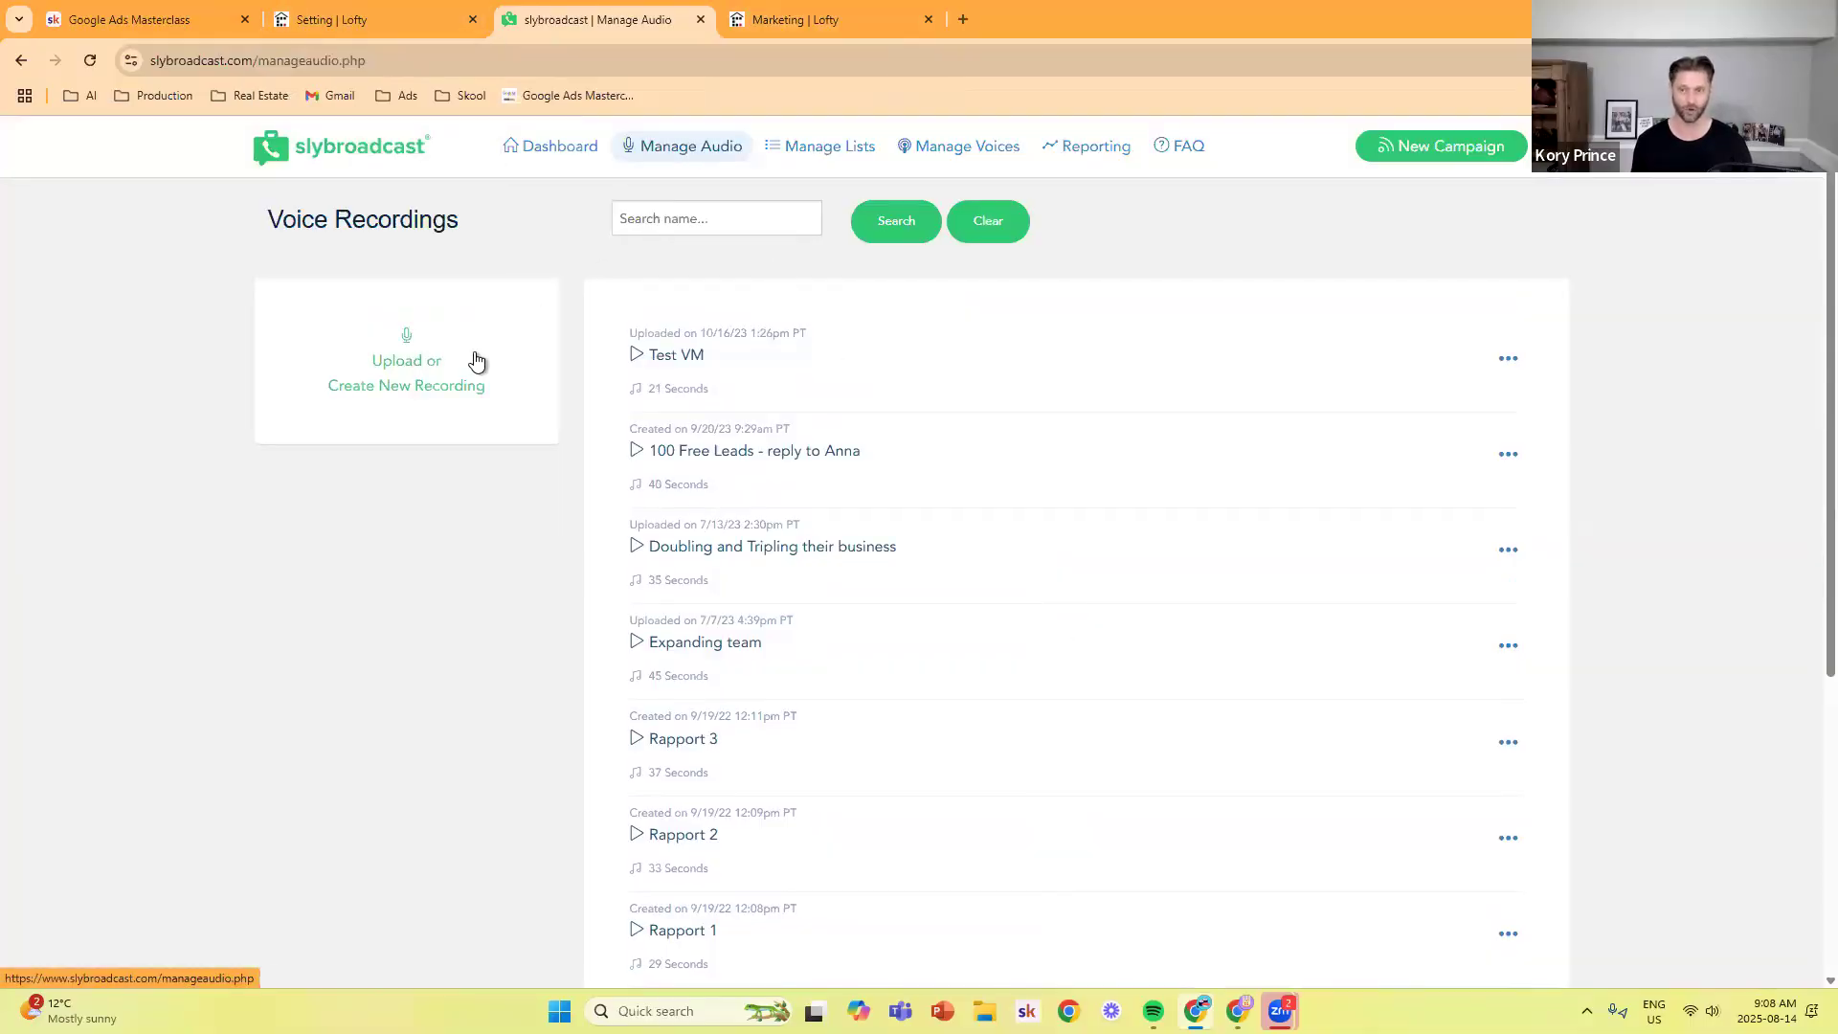
click(824, 4)
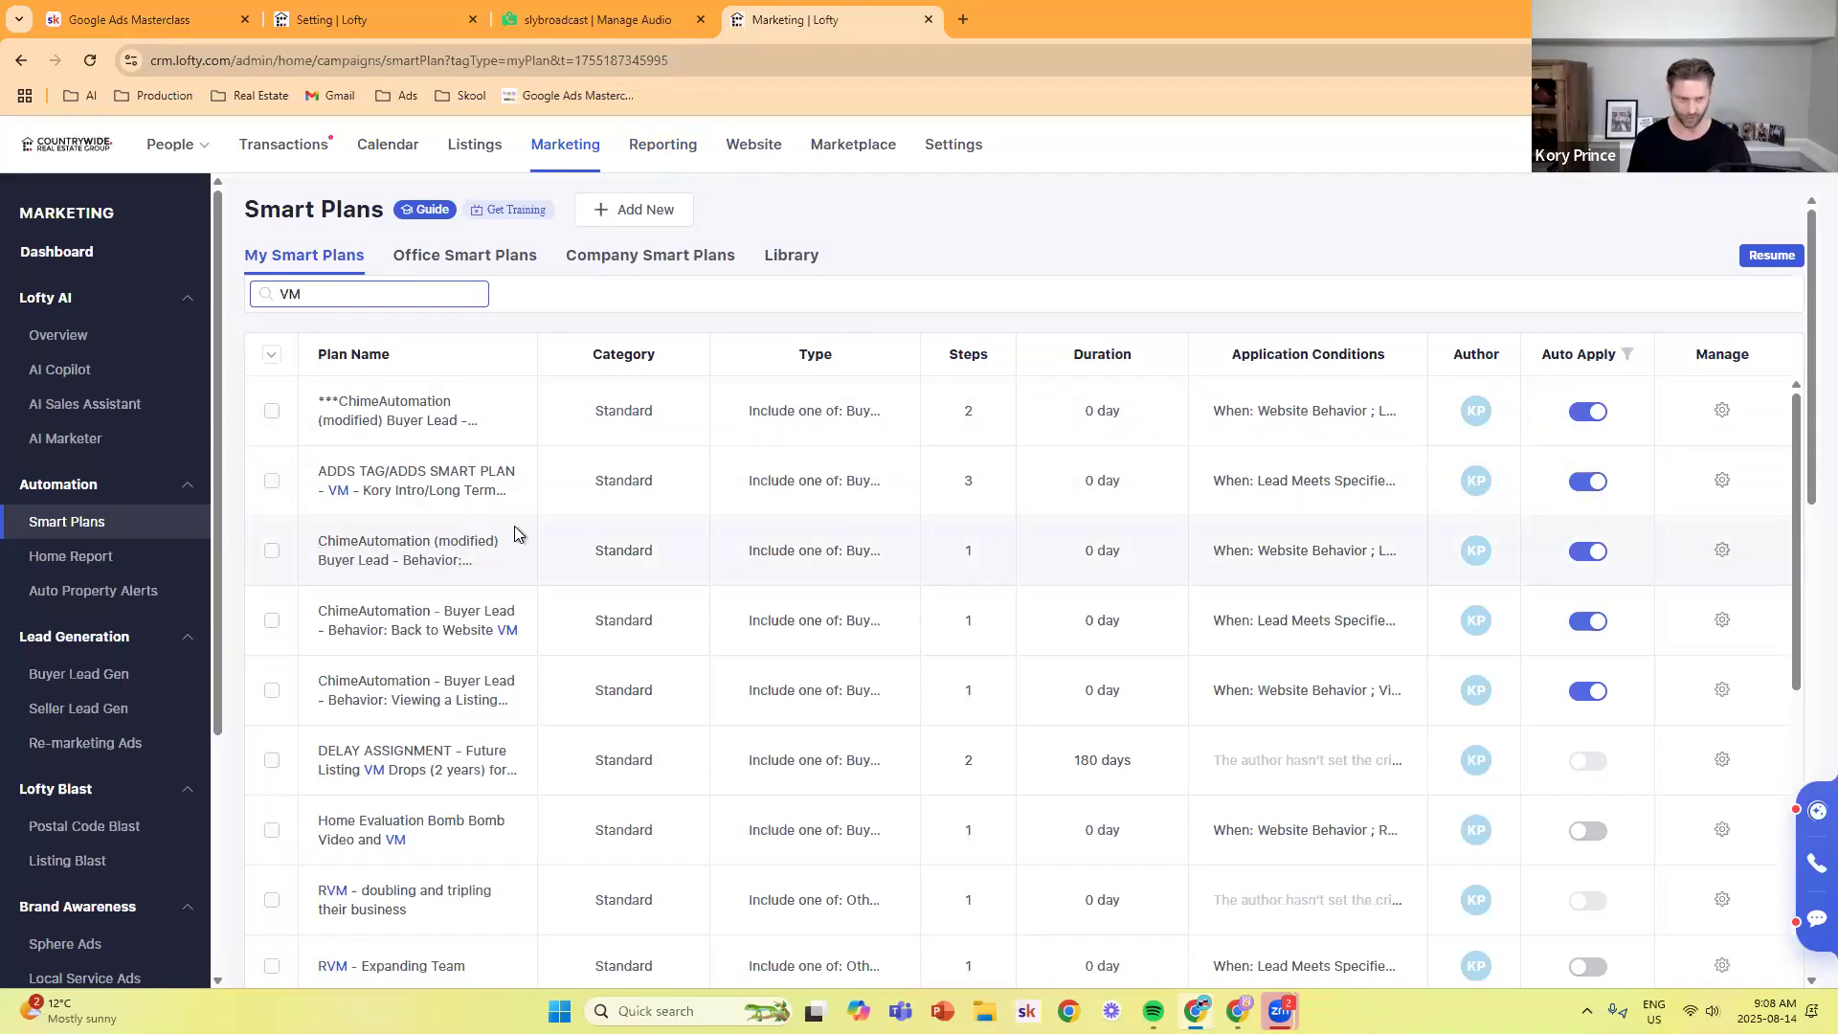
click(435, 558)
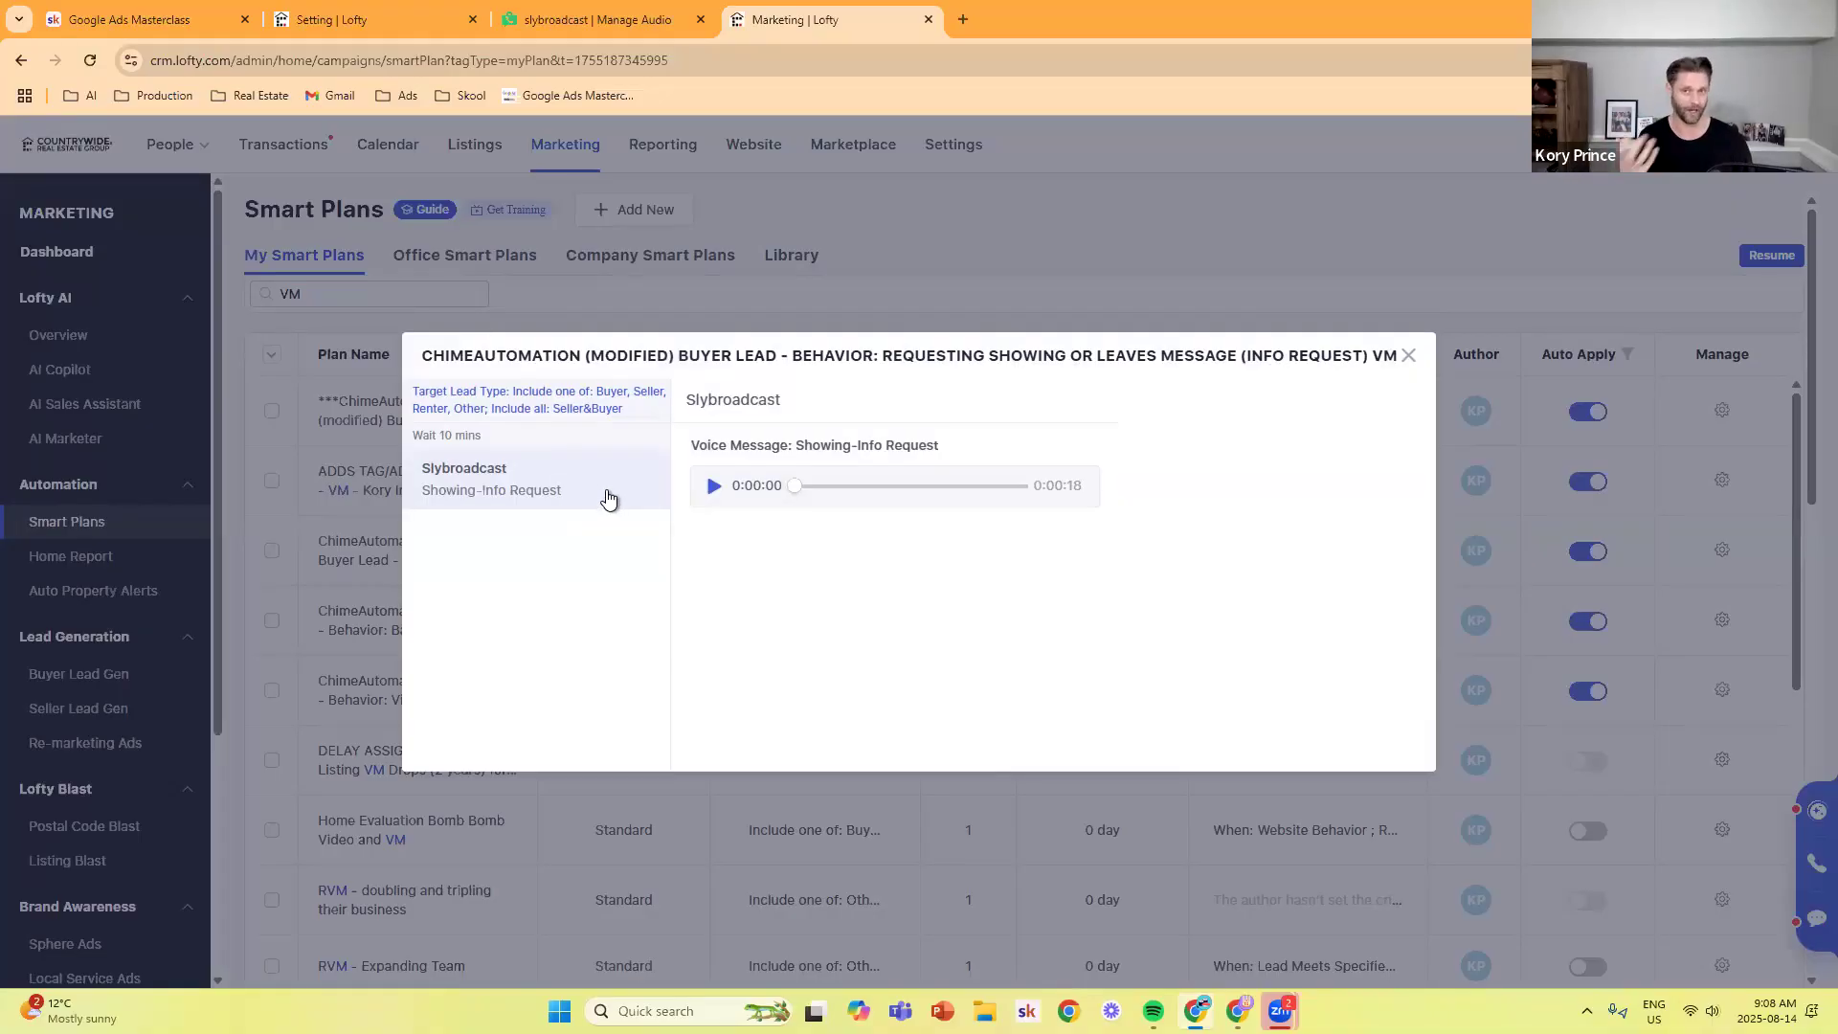
click(715, 489)
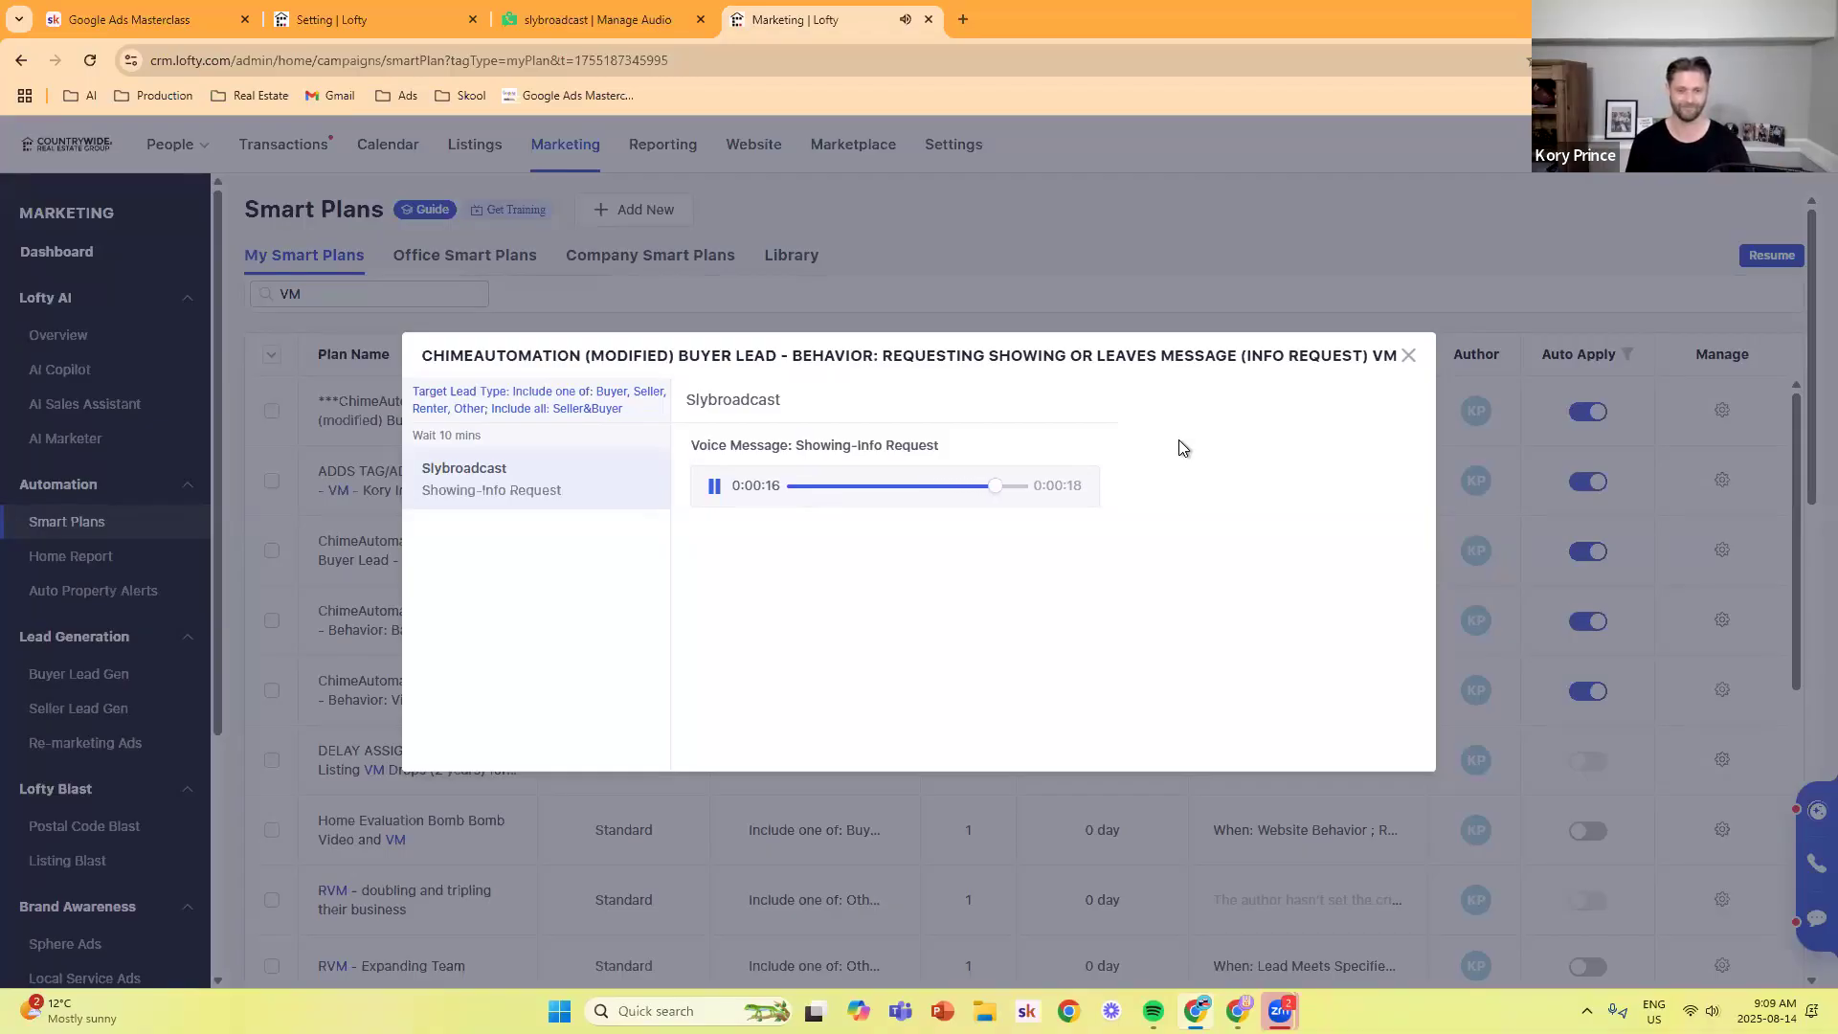
click(1409, 357)
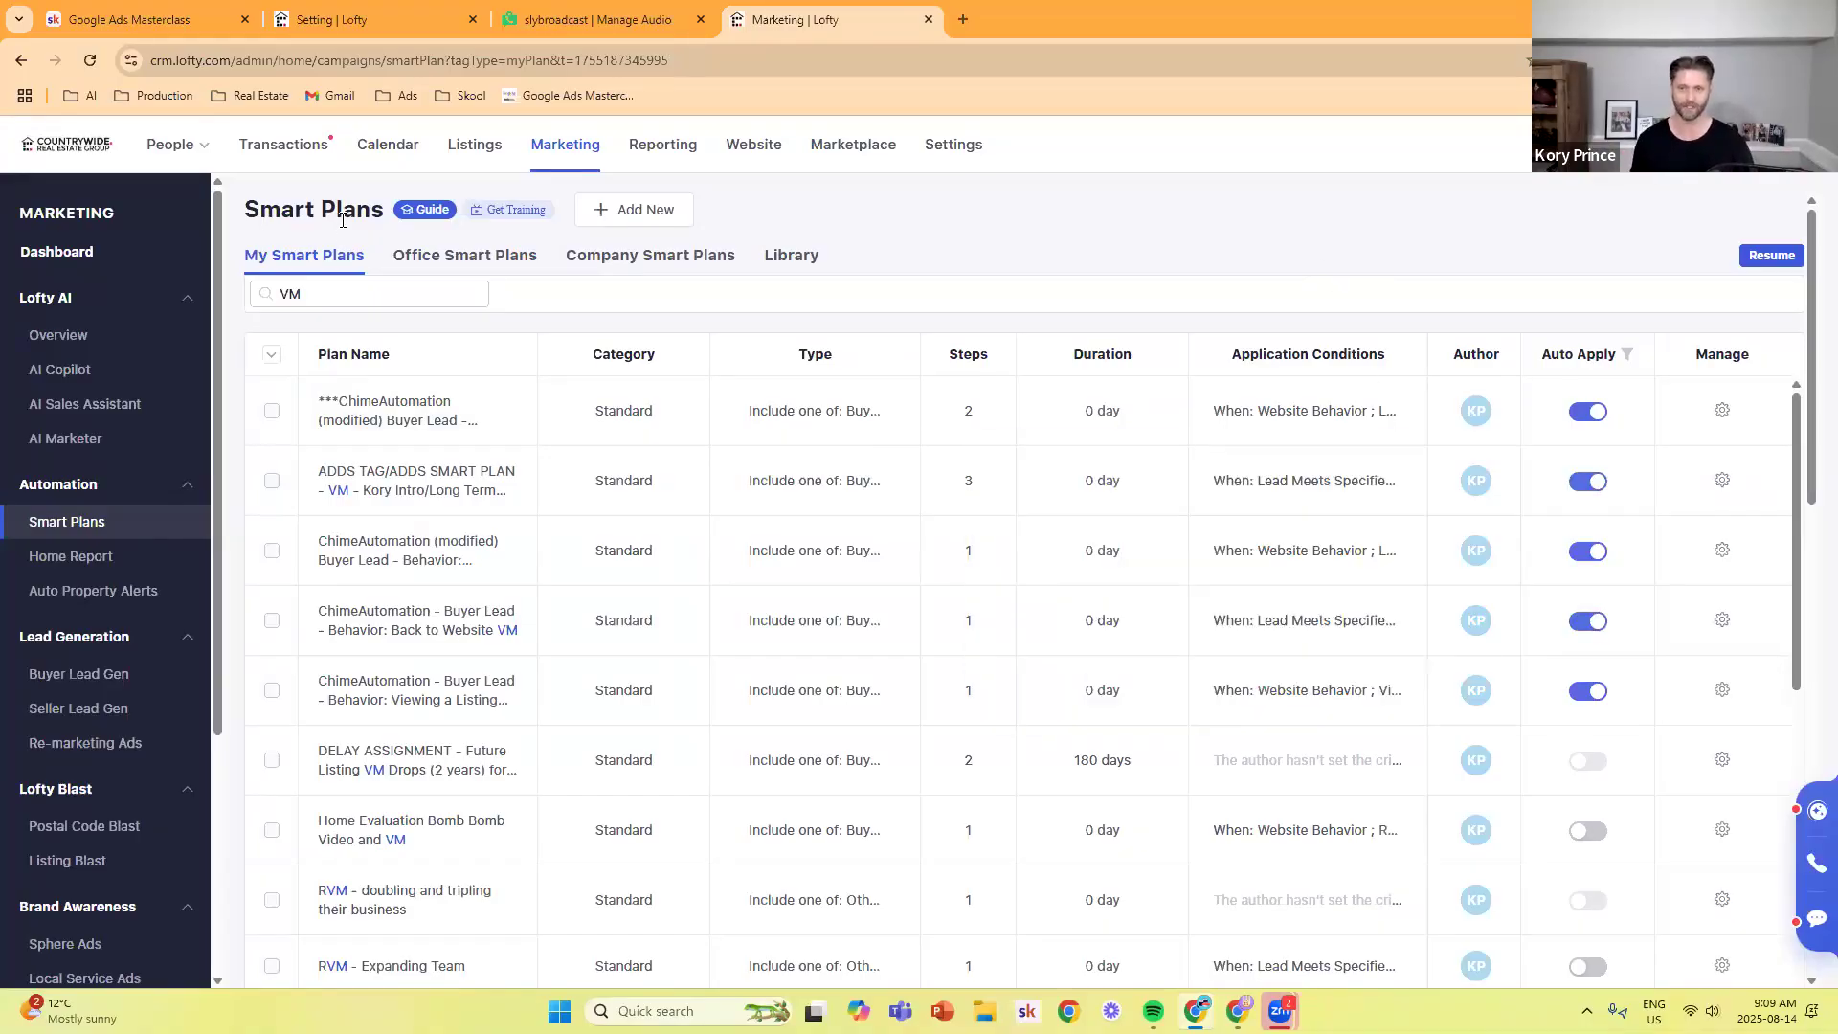
- Start a new Standard smart plan named VM
click(659, 213)
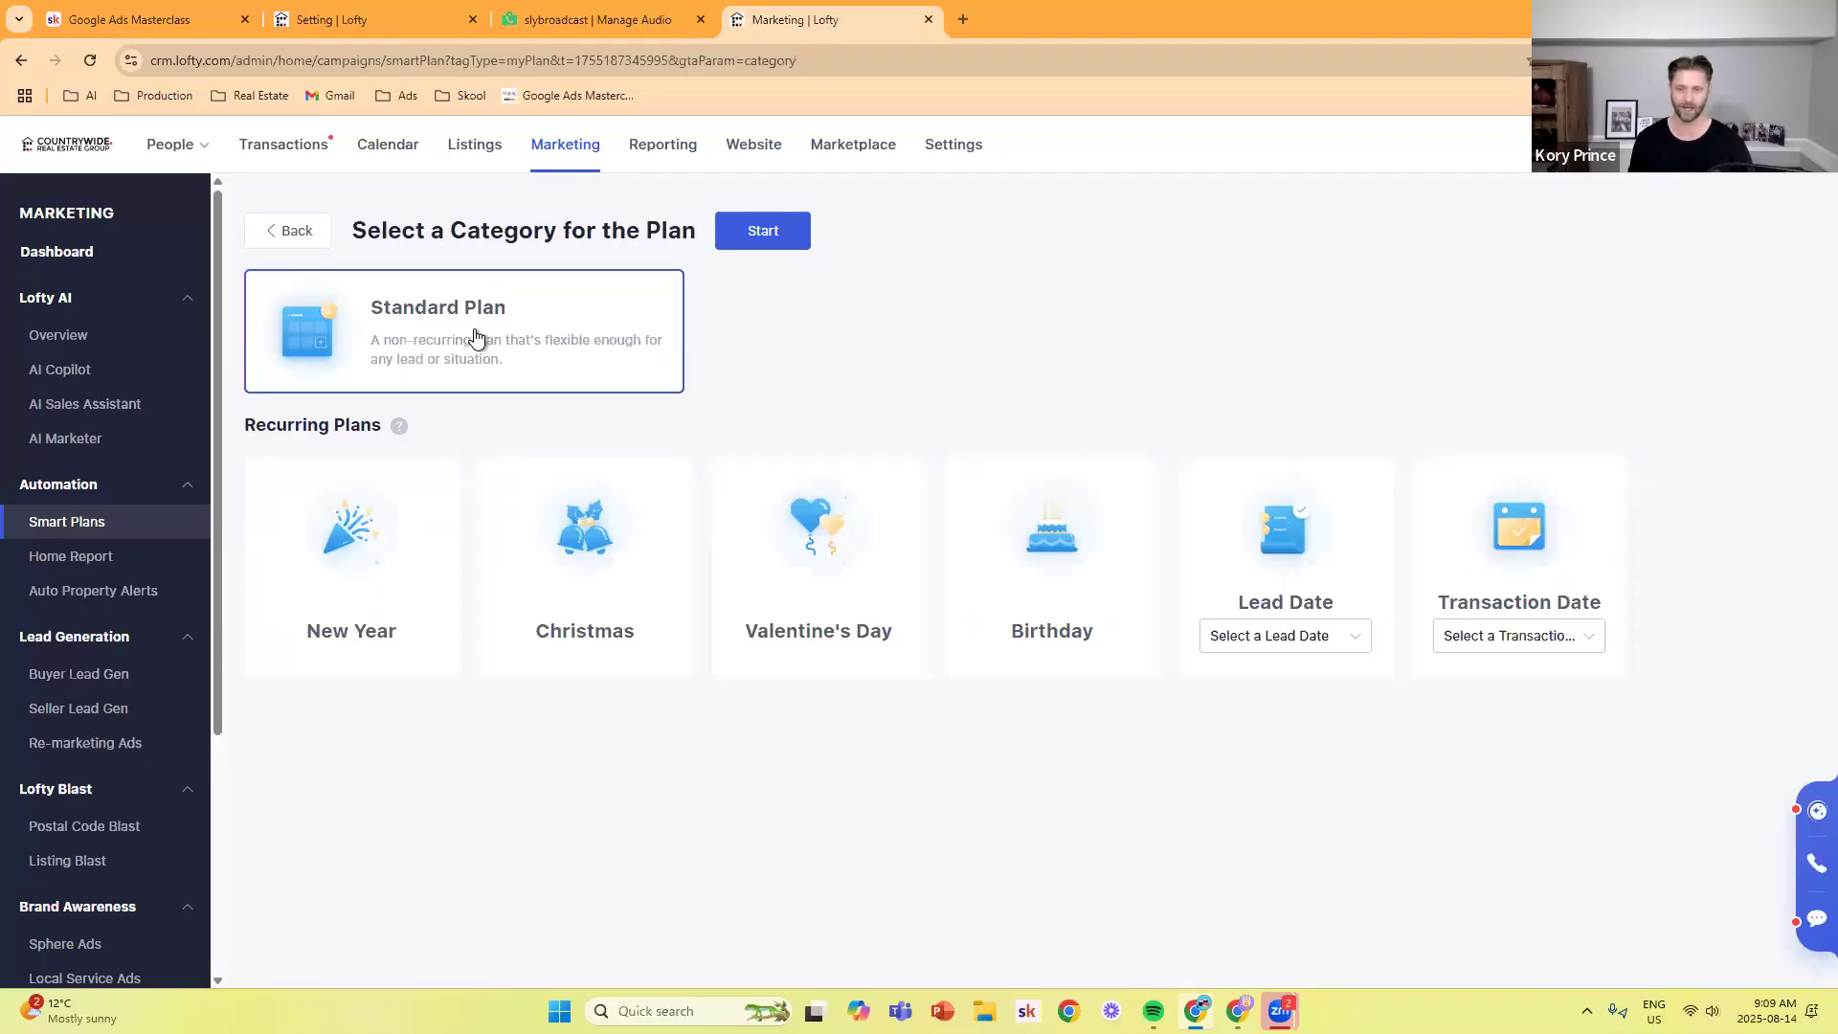
click(749, 235)
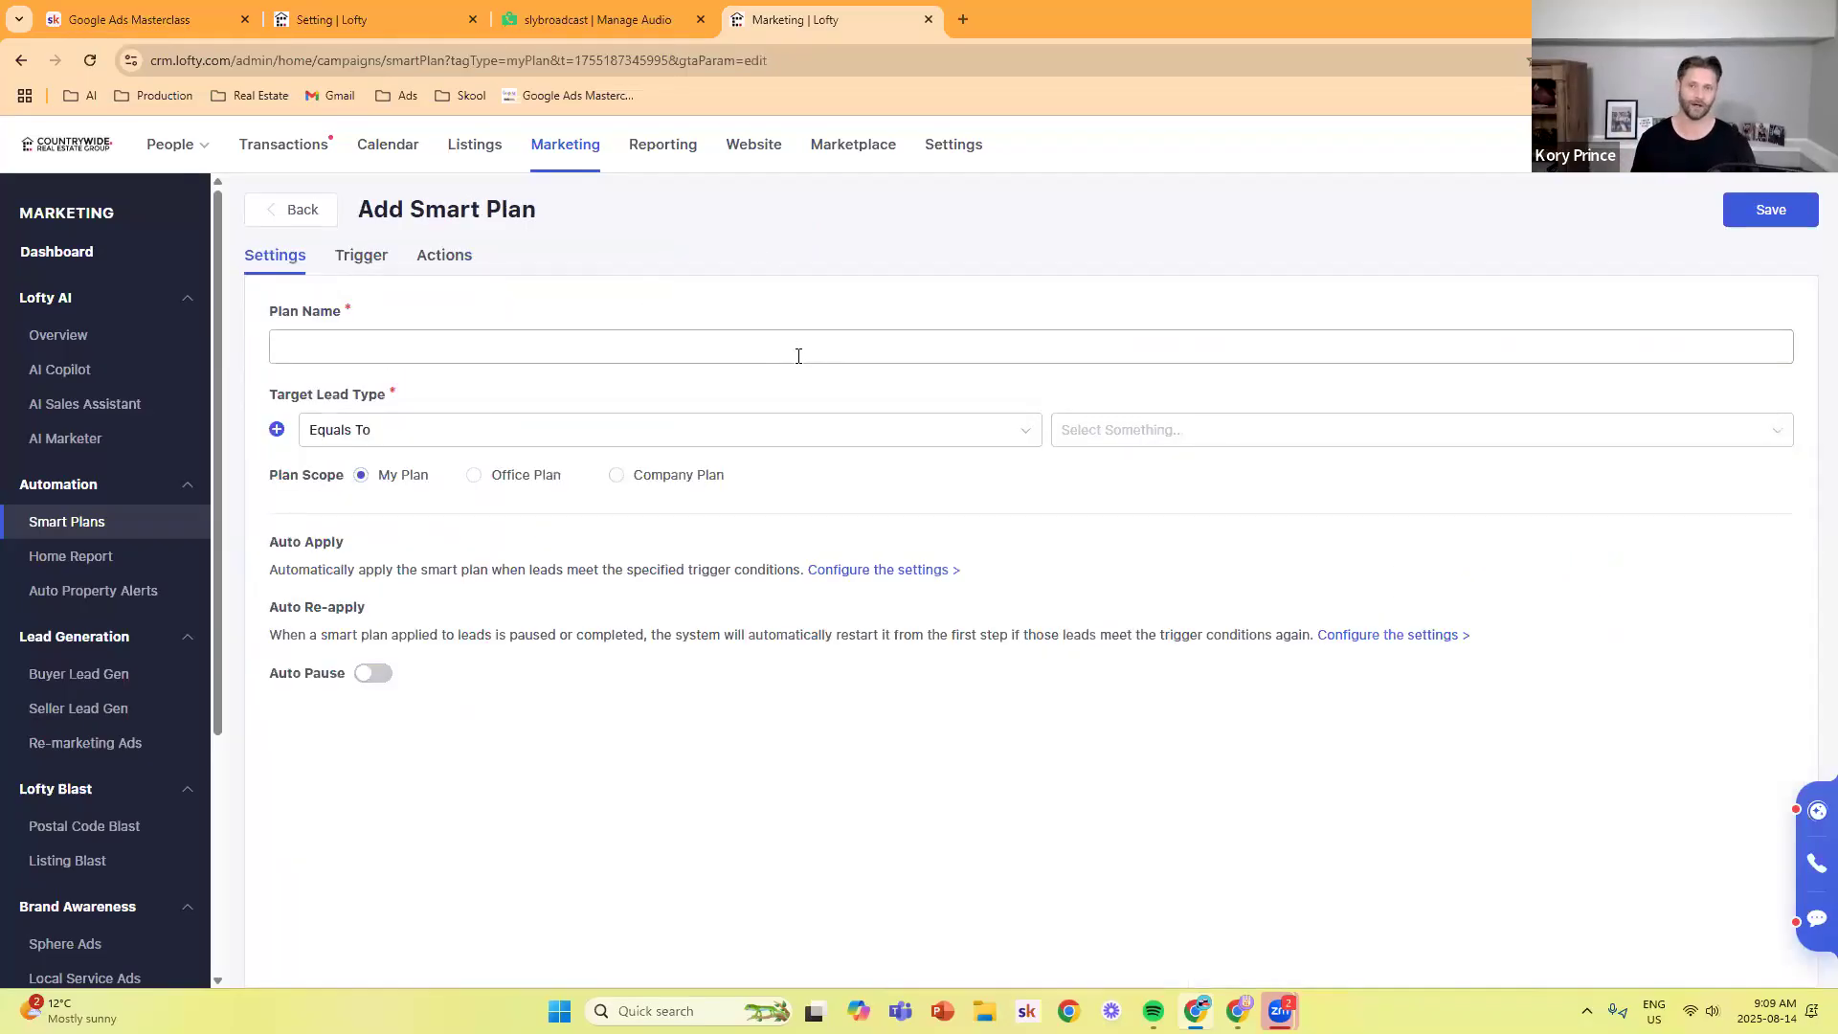
click(488, 345)
text(VM)
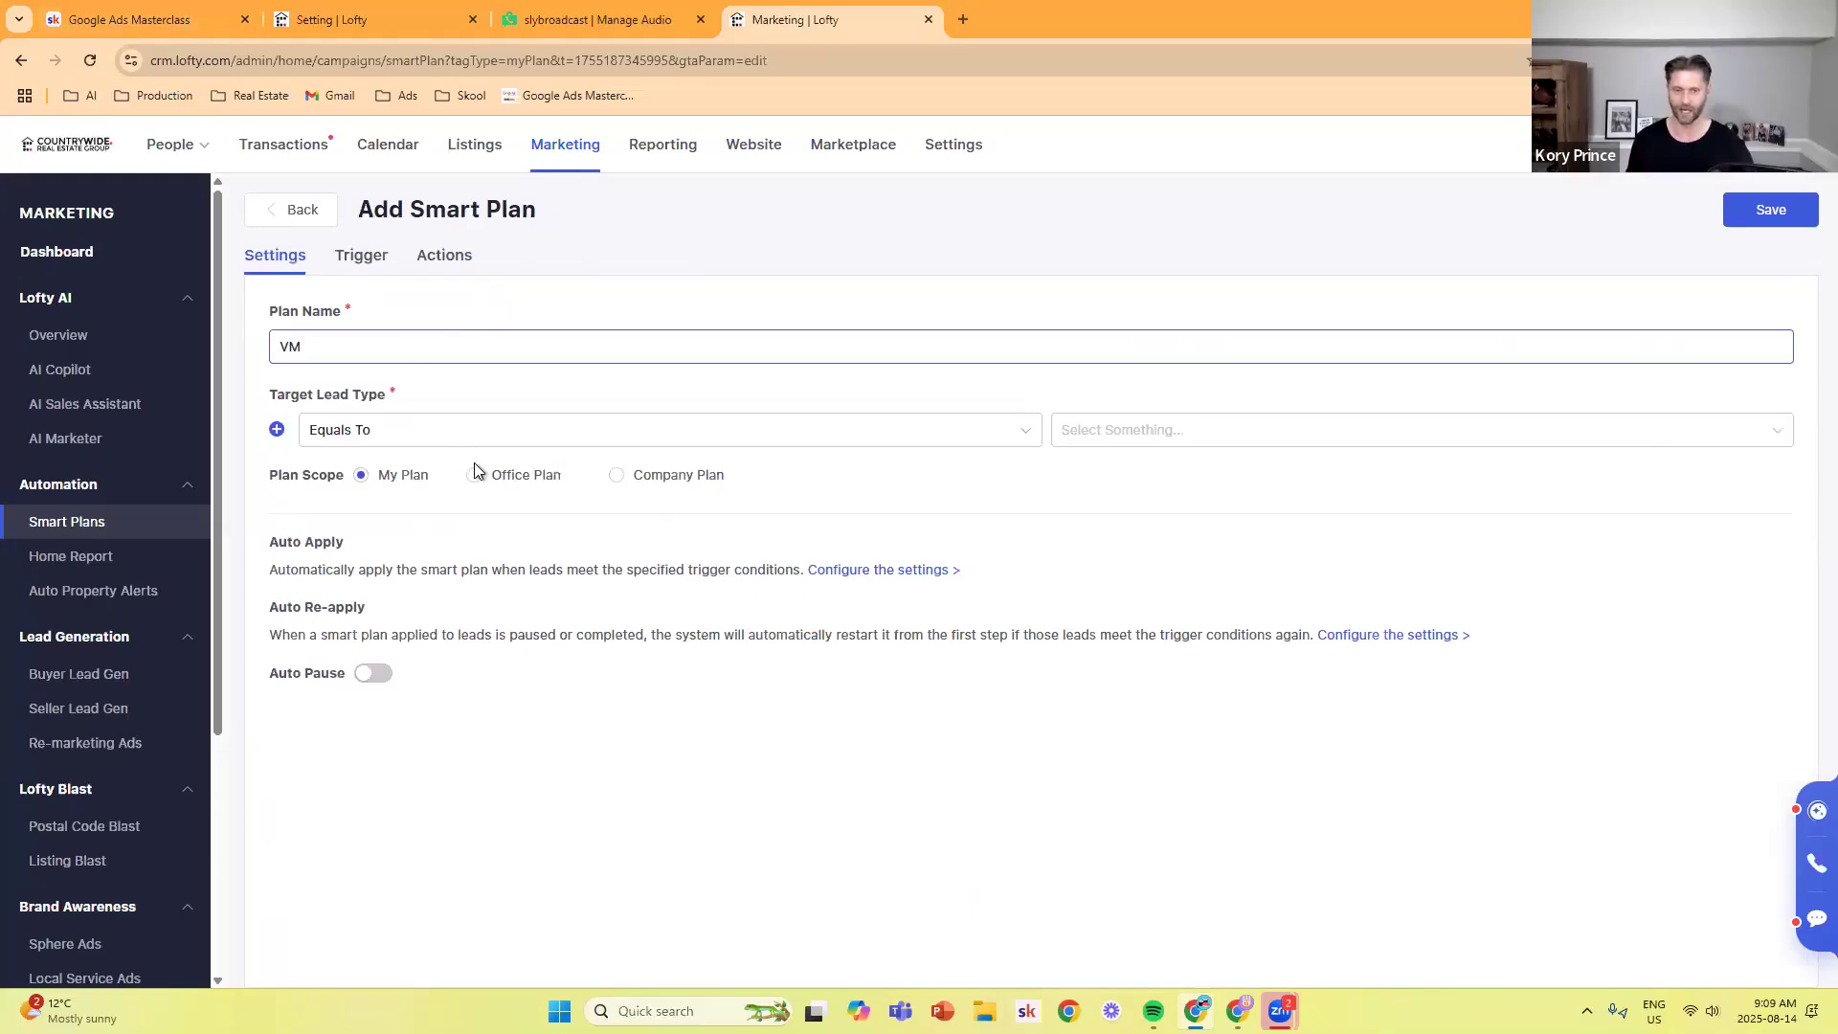
- Set the plan's Target Lead Type to Buyer and Seller, then go to the Trigger step
click(1170, 438)
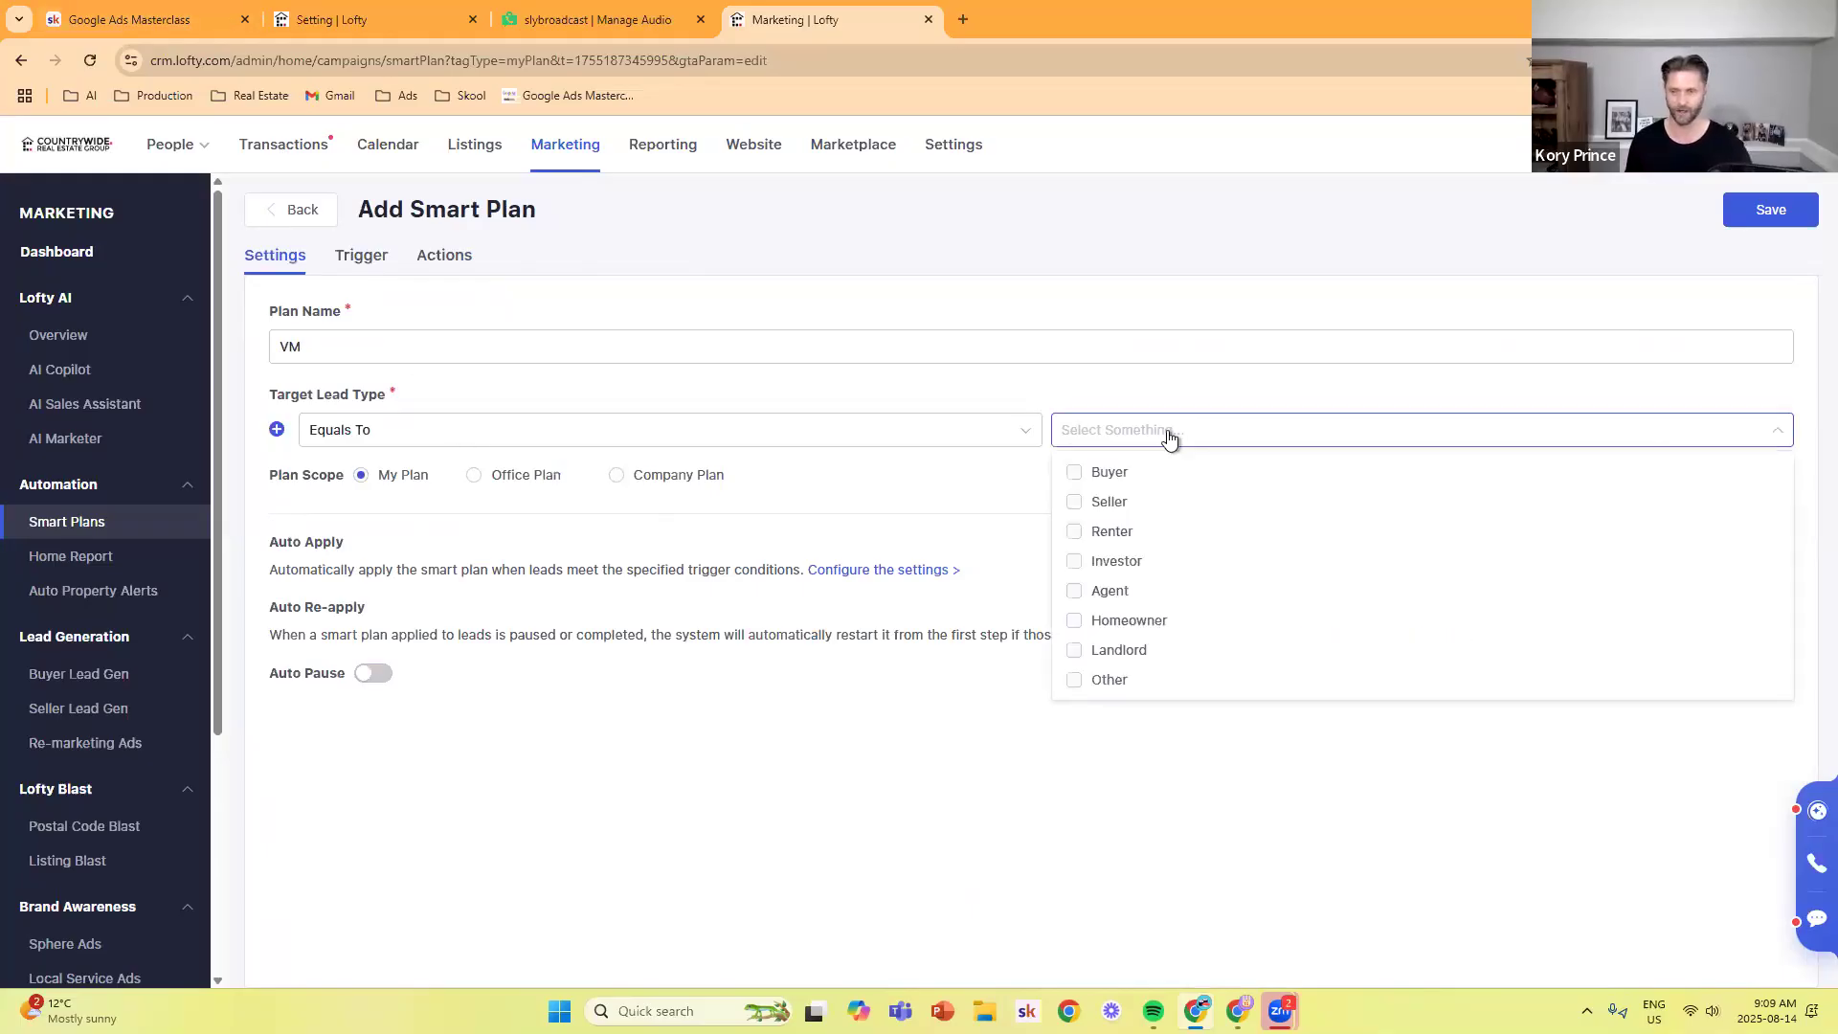
click(1075, 473)
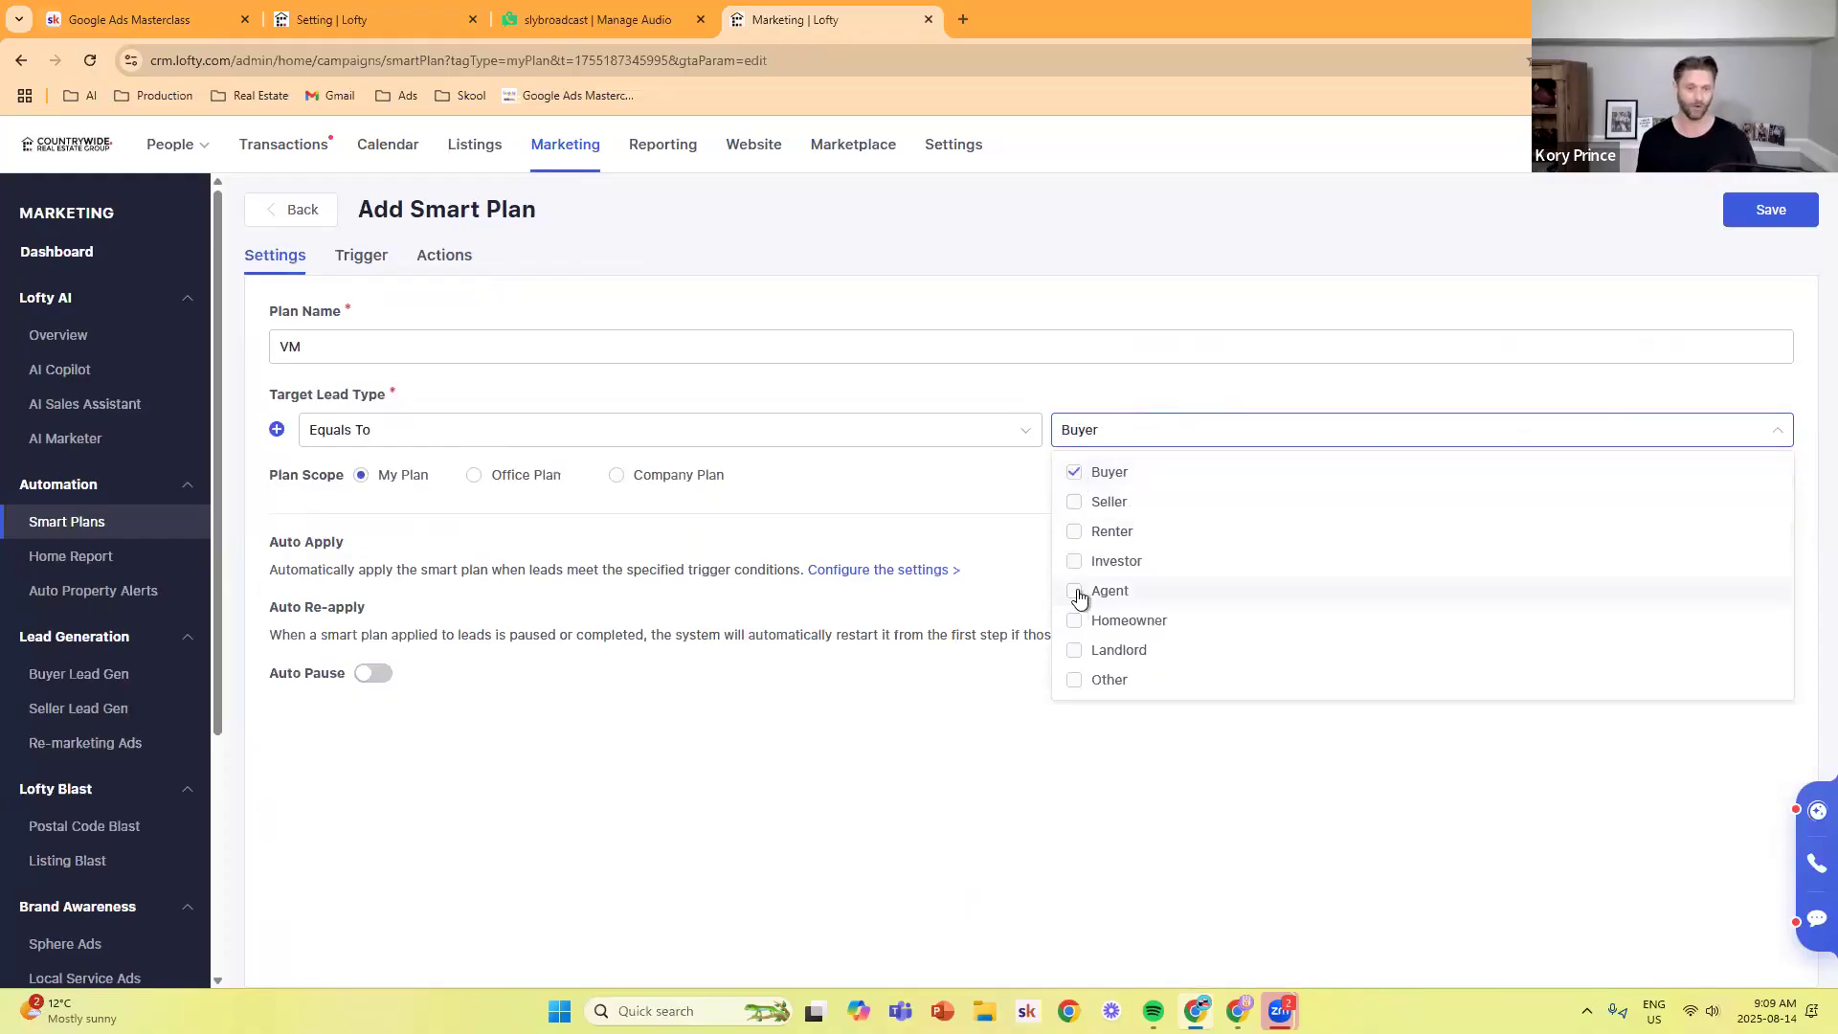
click(1075, 502)
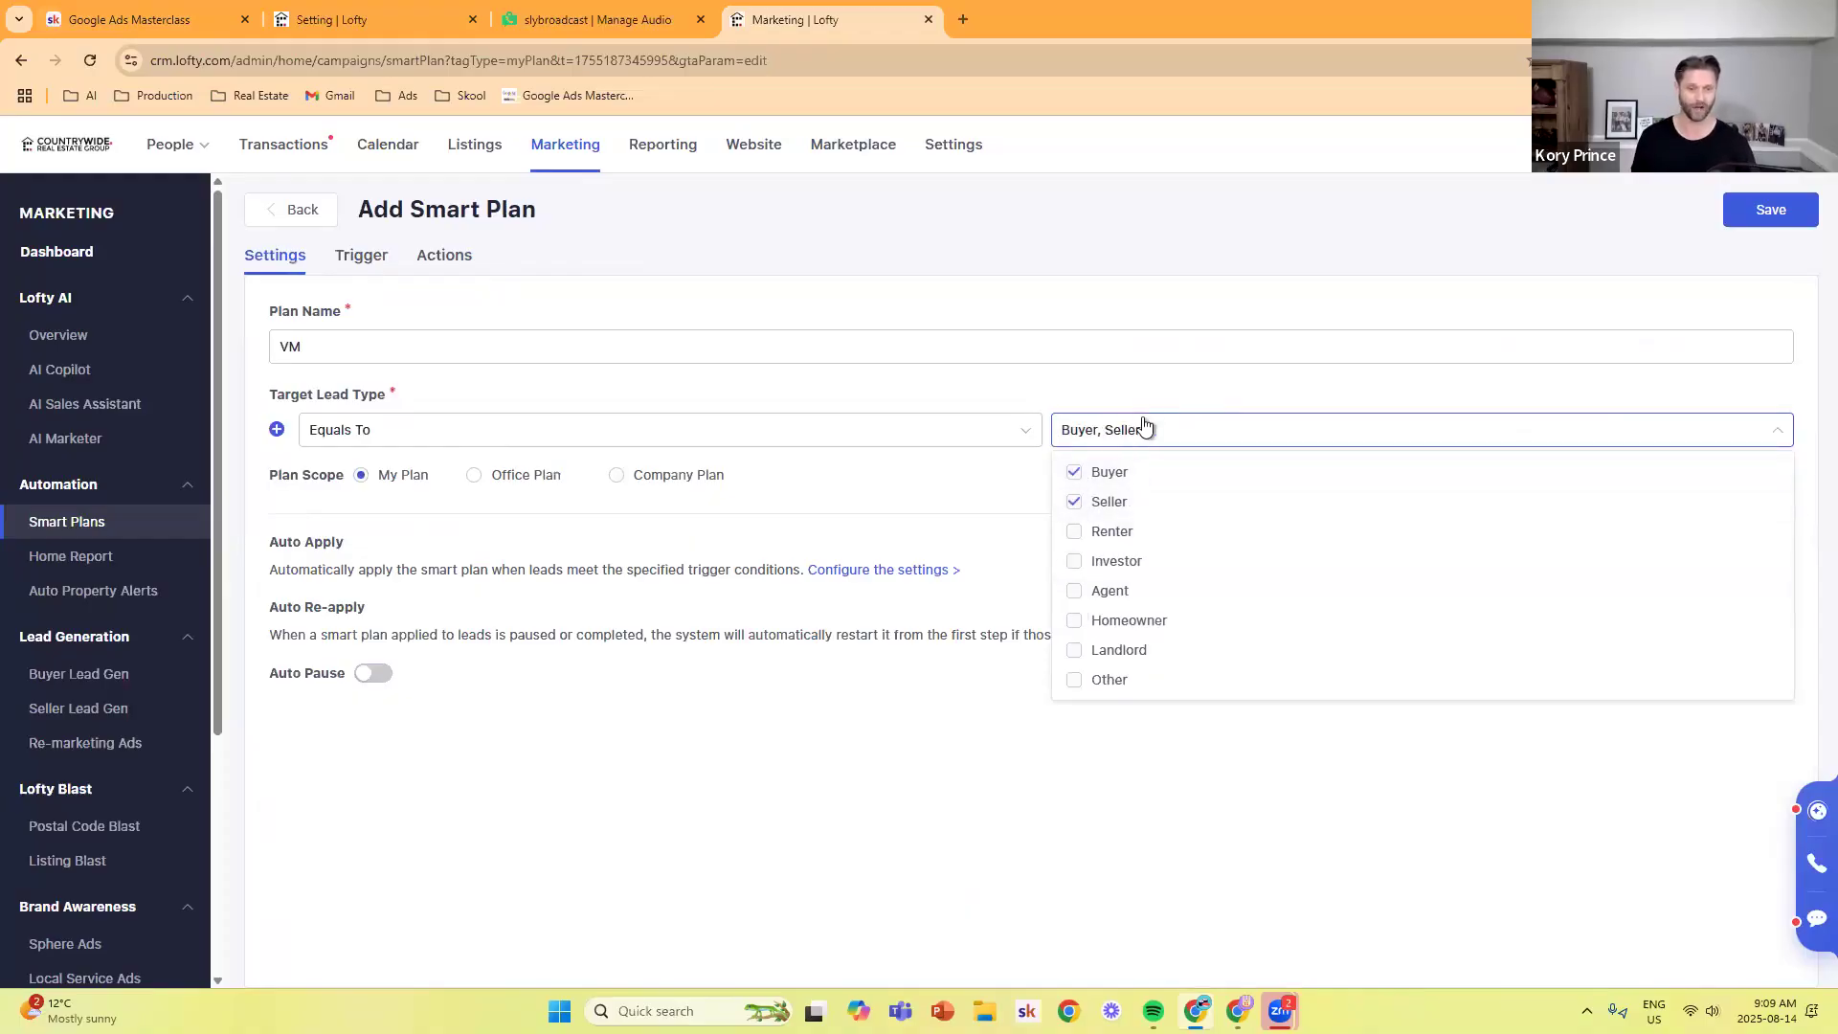
click(956, 538)
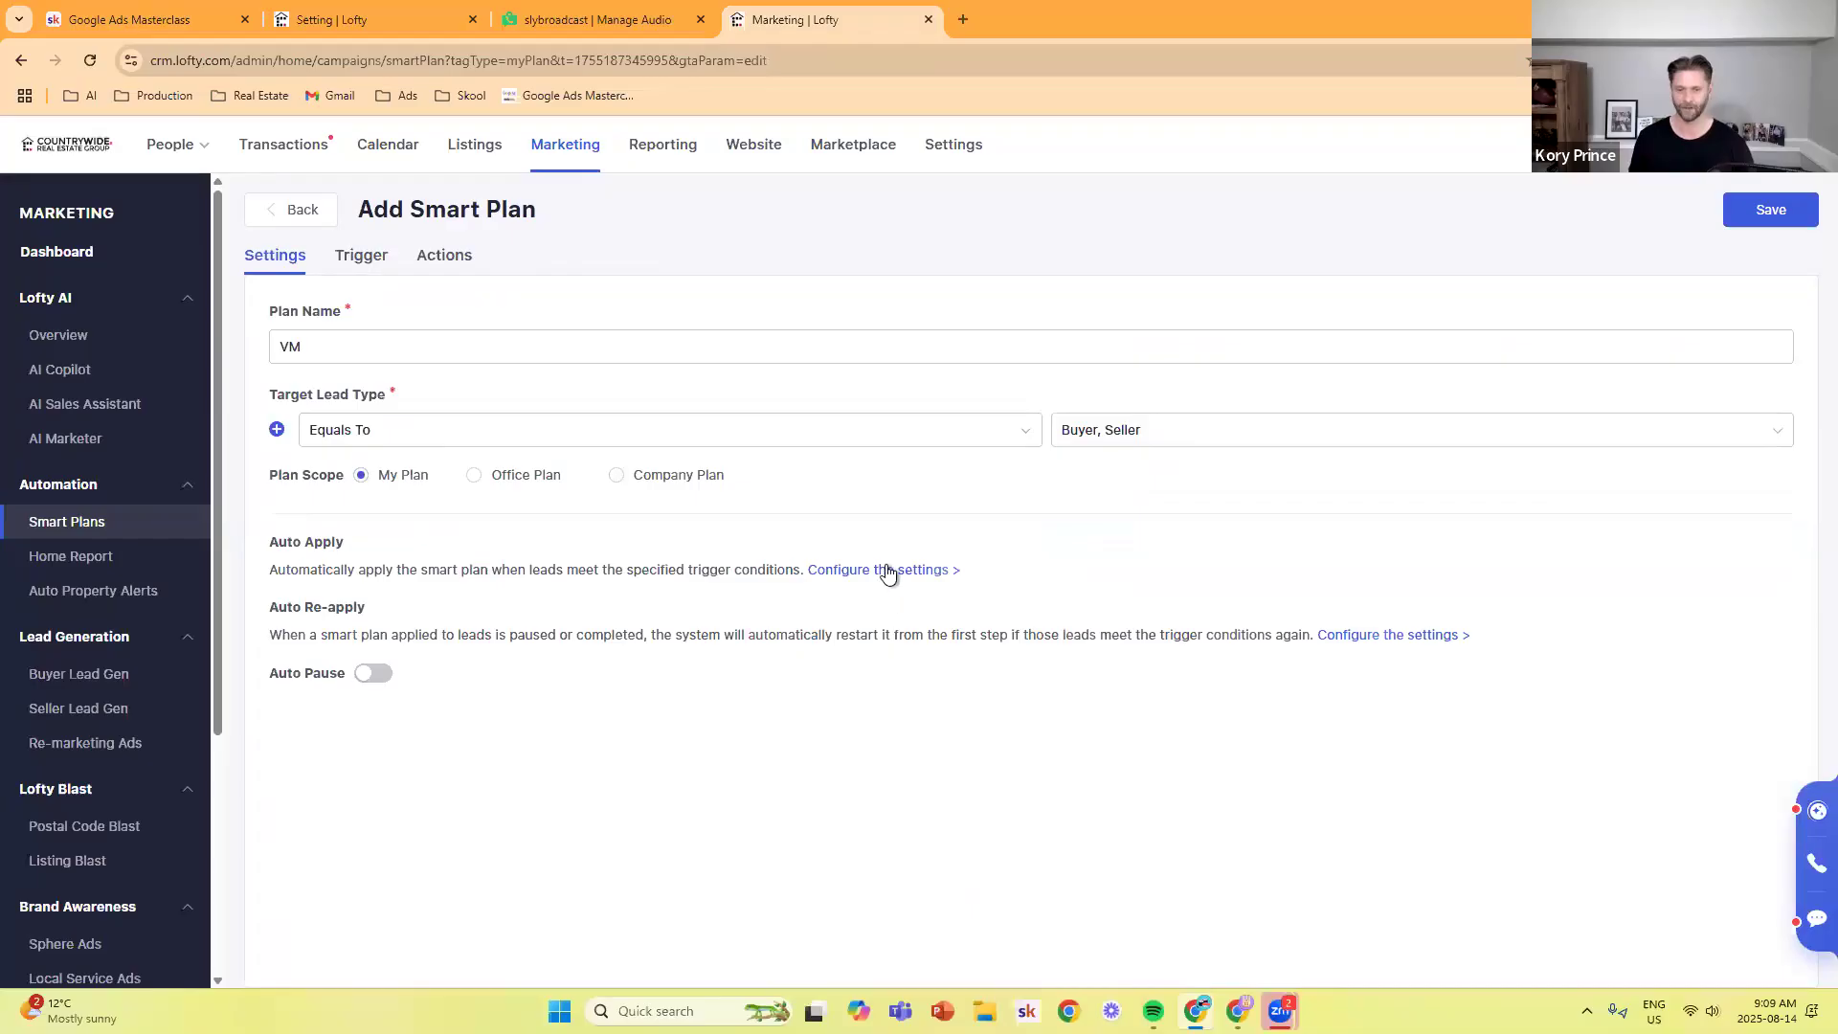
click(358, 264)
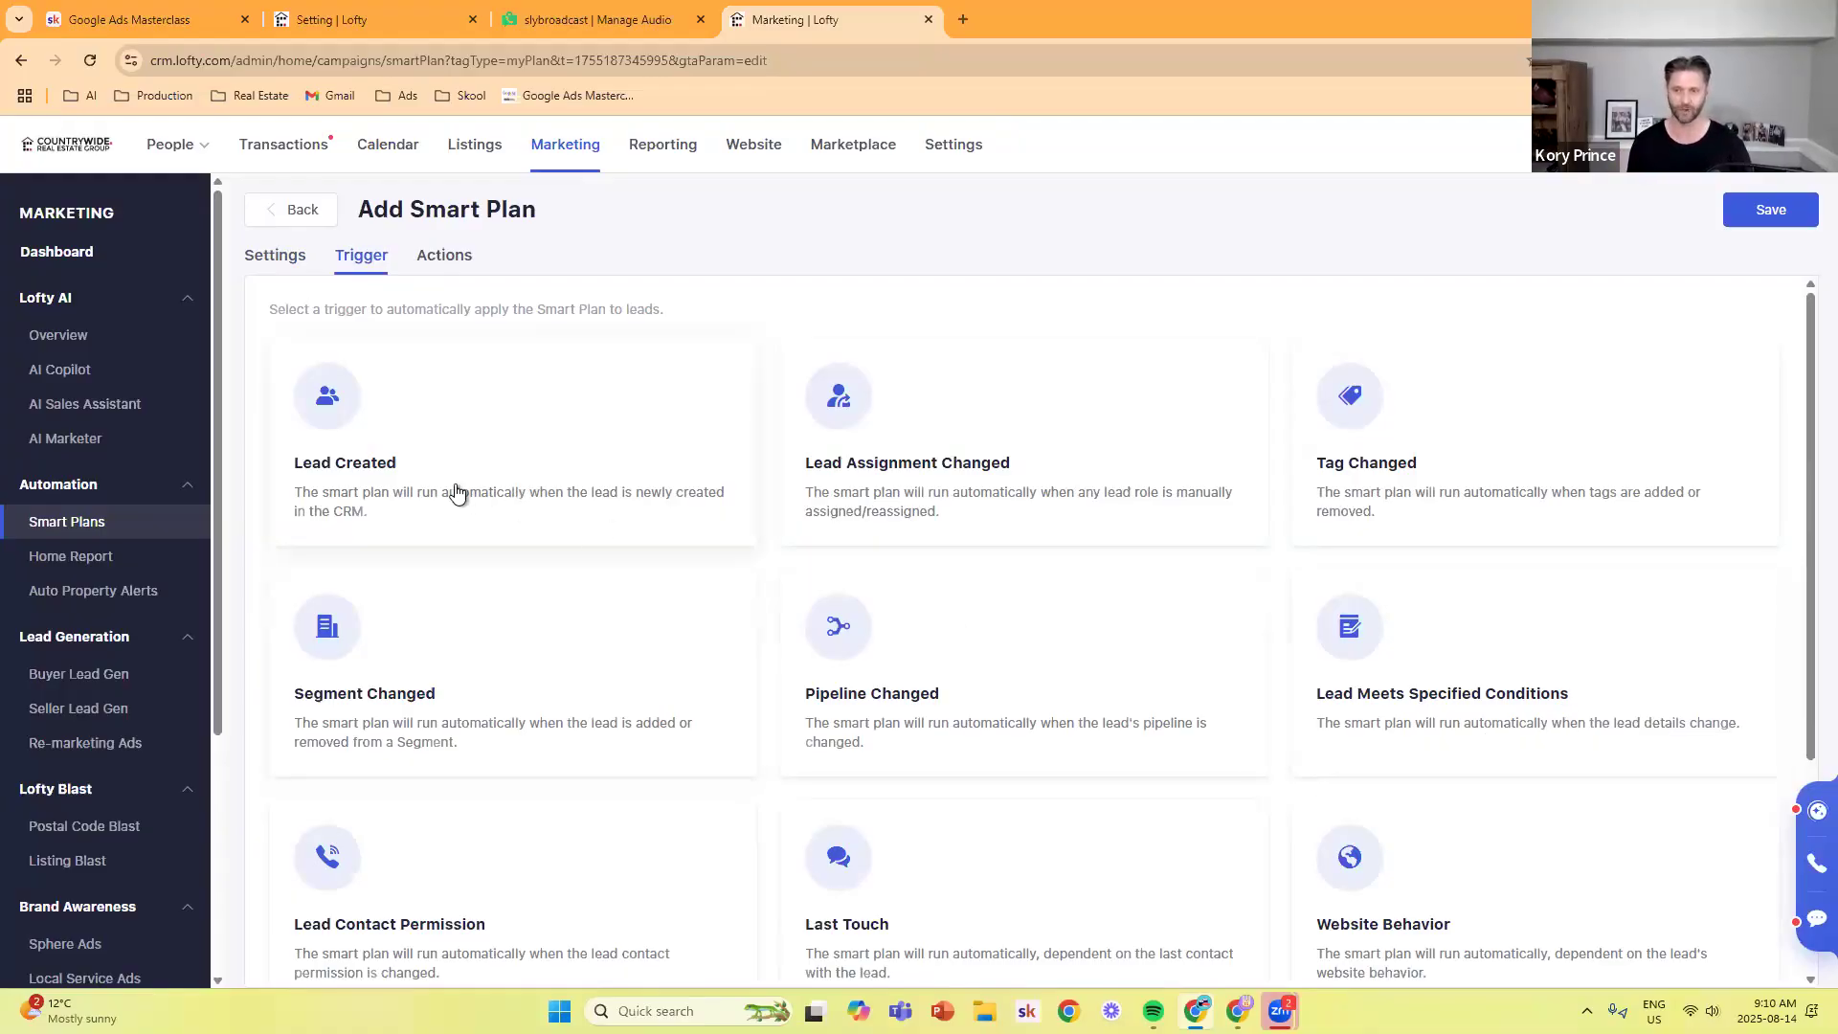
- Choose the Lead Created trigger with condition Pipeline is New Leads and save it
click(456, 492)
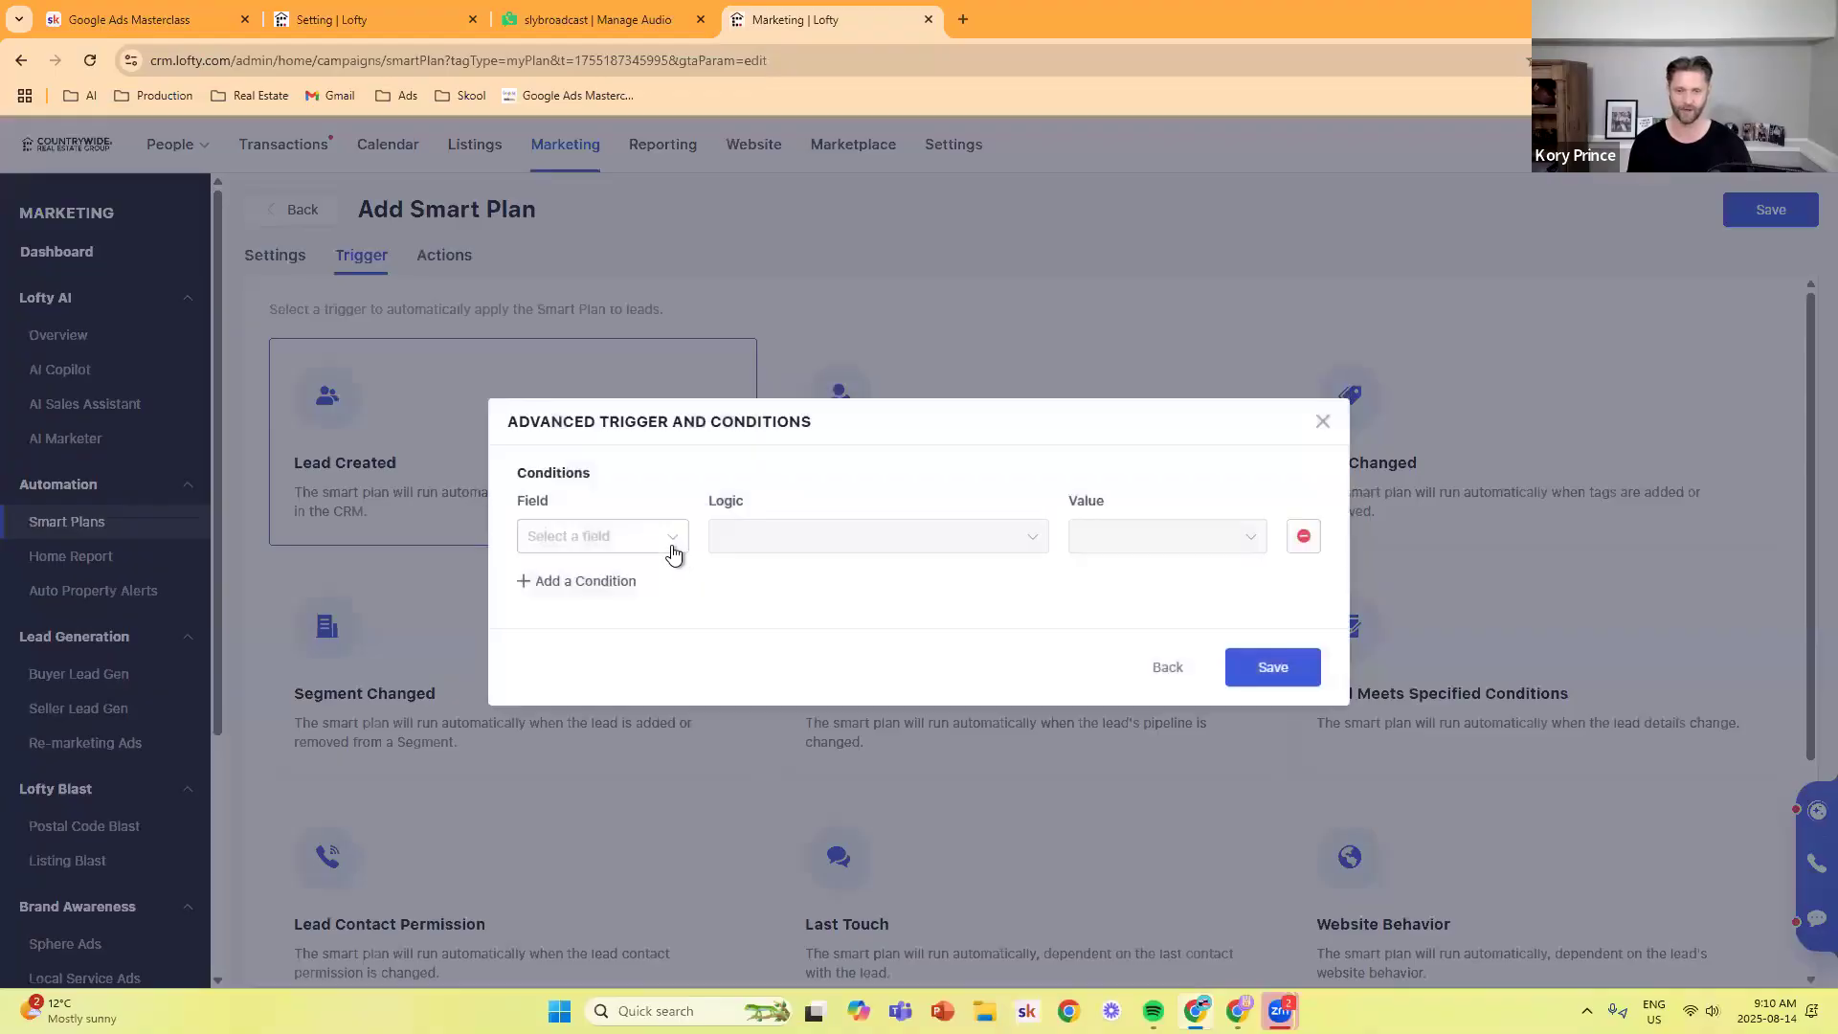
click(670, 551)
scroll(635, 661, down, 2)
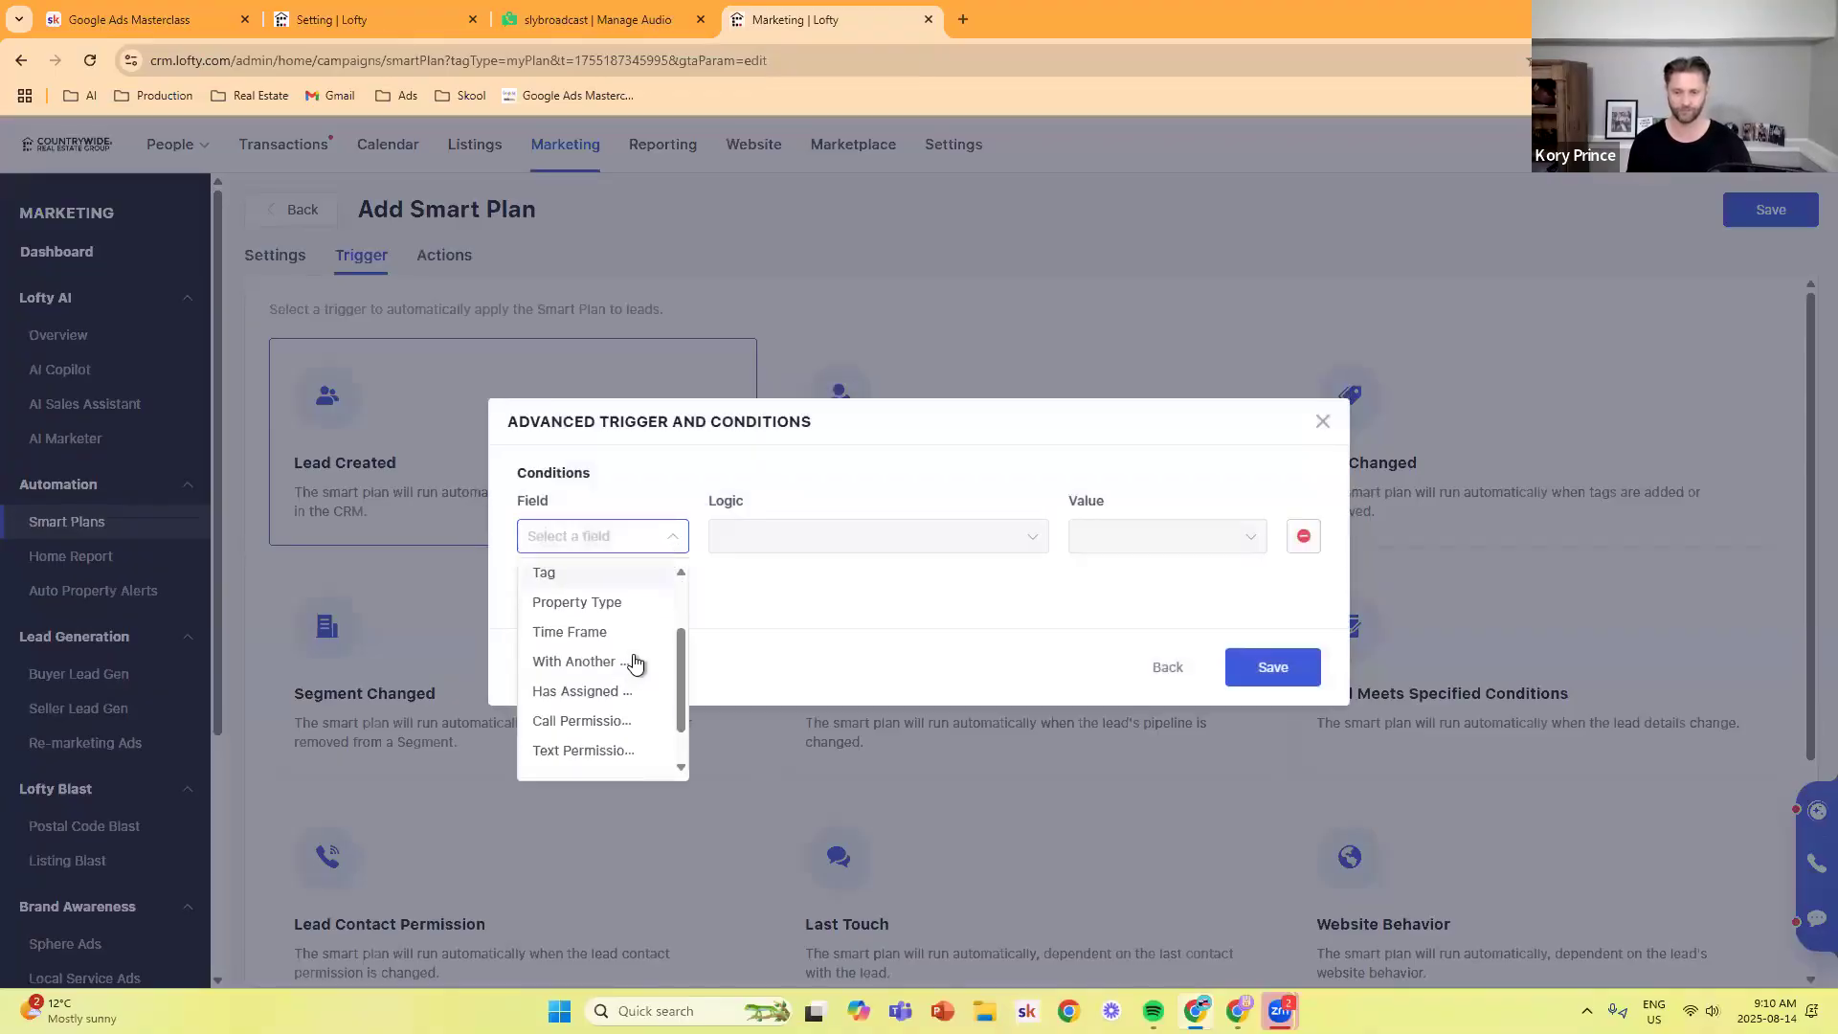
scroll(635, 661, down, 1)
scroll(612, 690, up, 3)
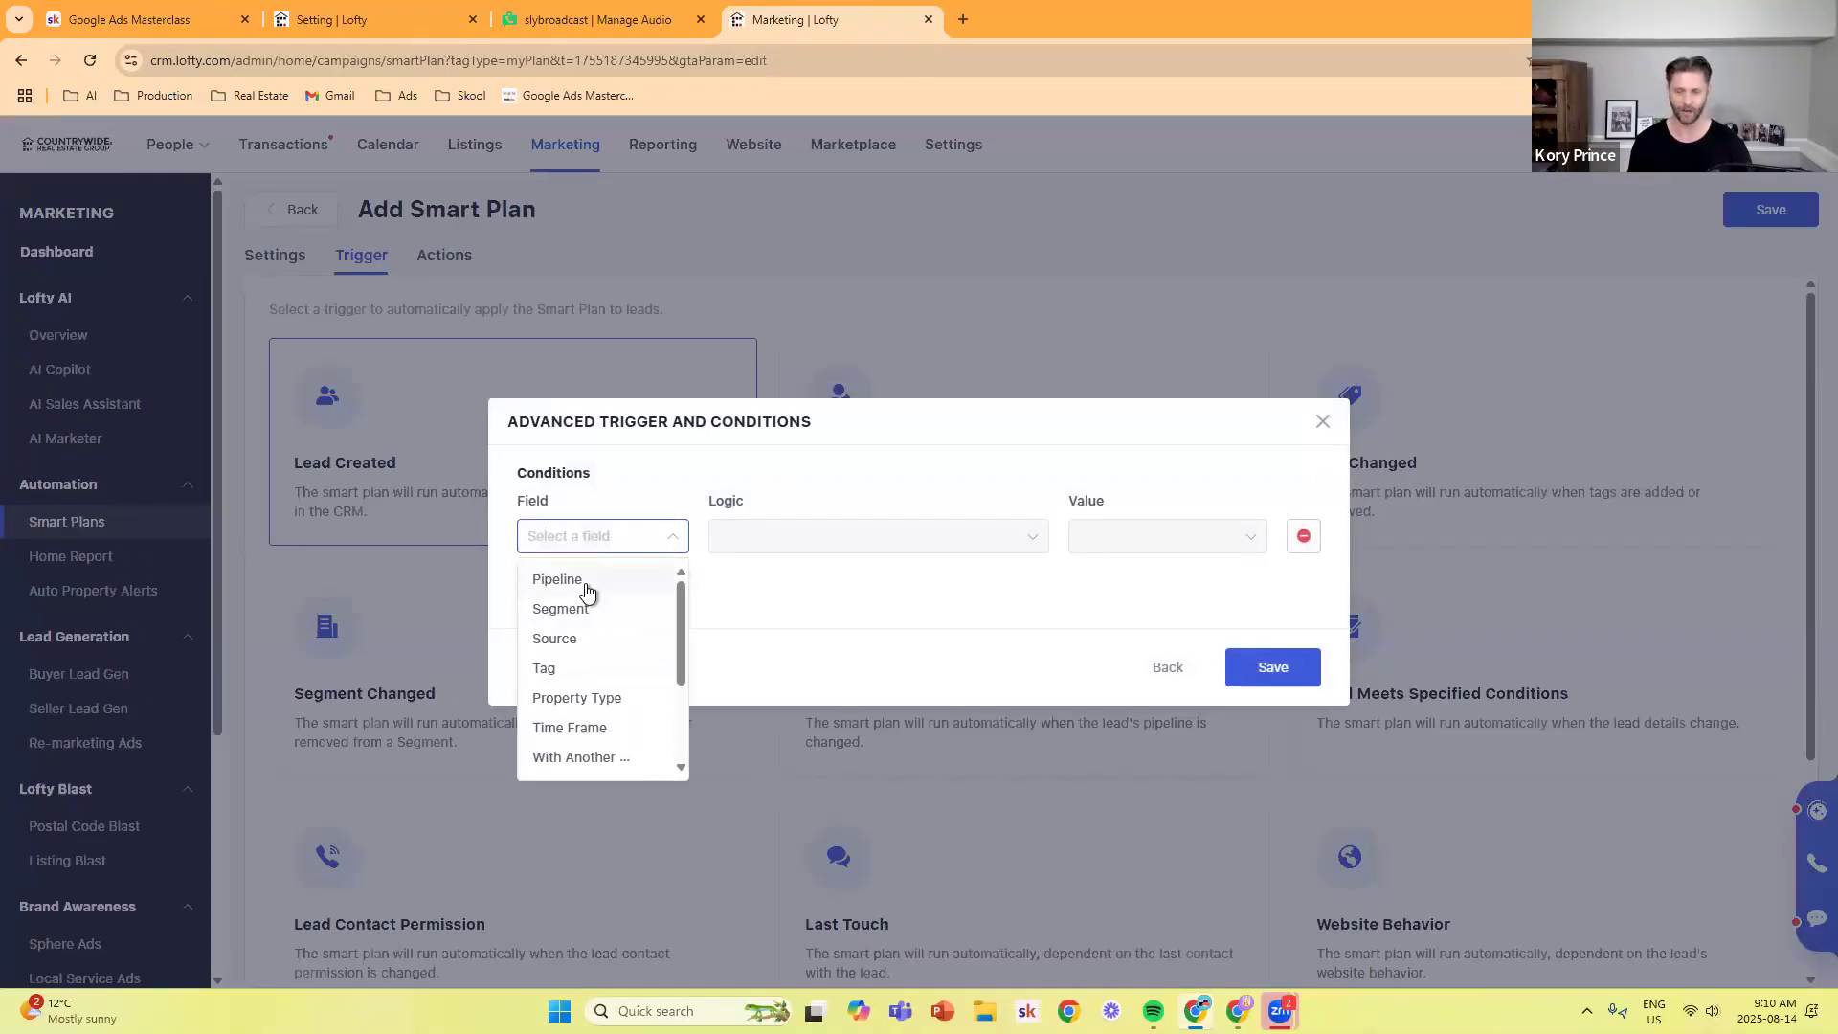
click(587, 582)
click(1134, 544)
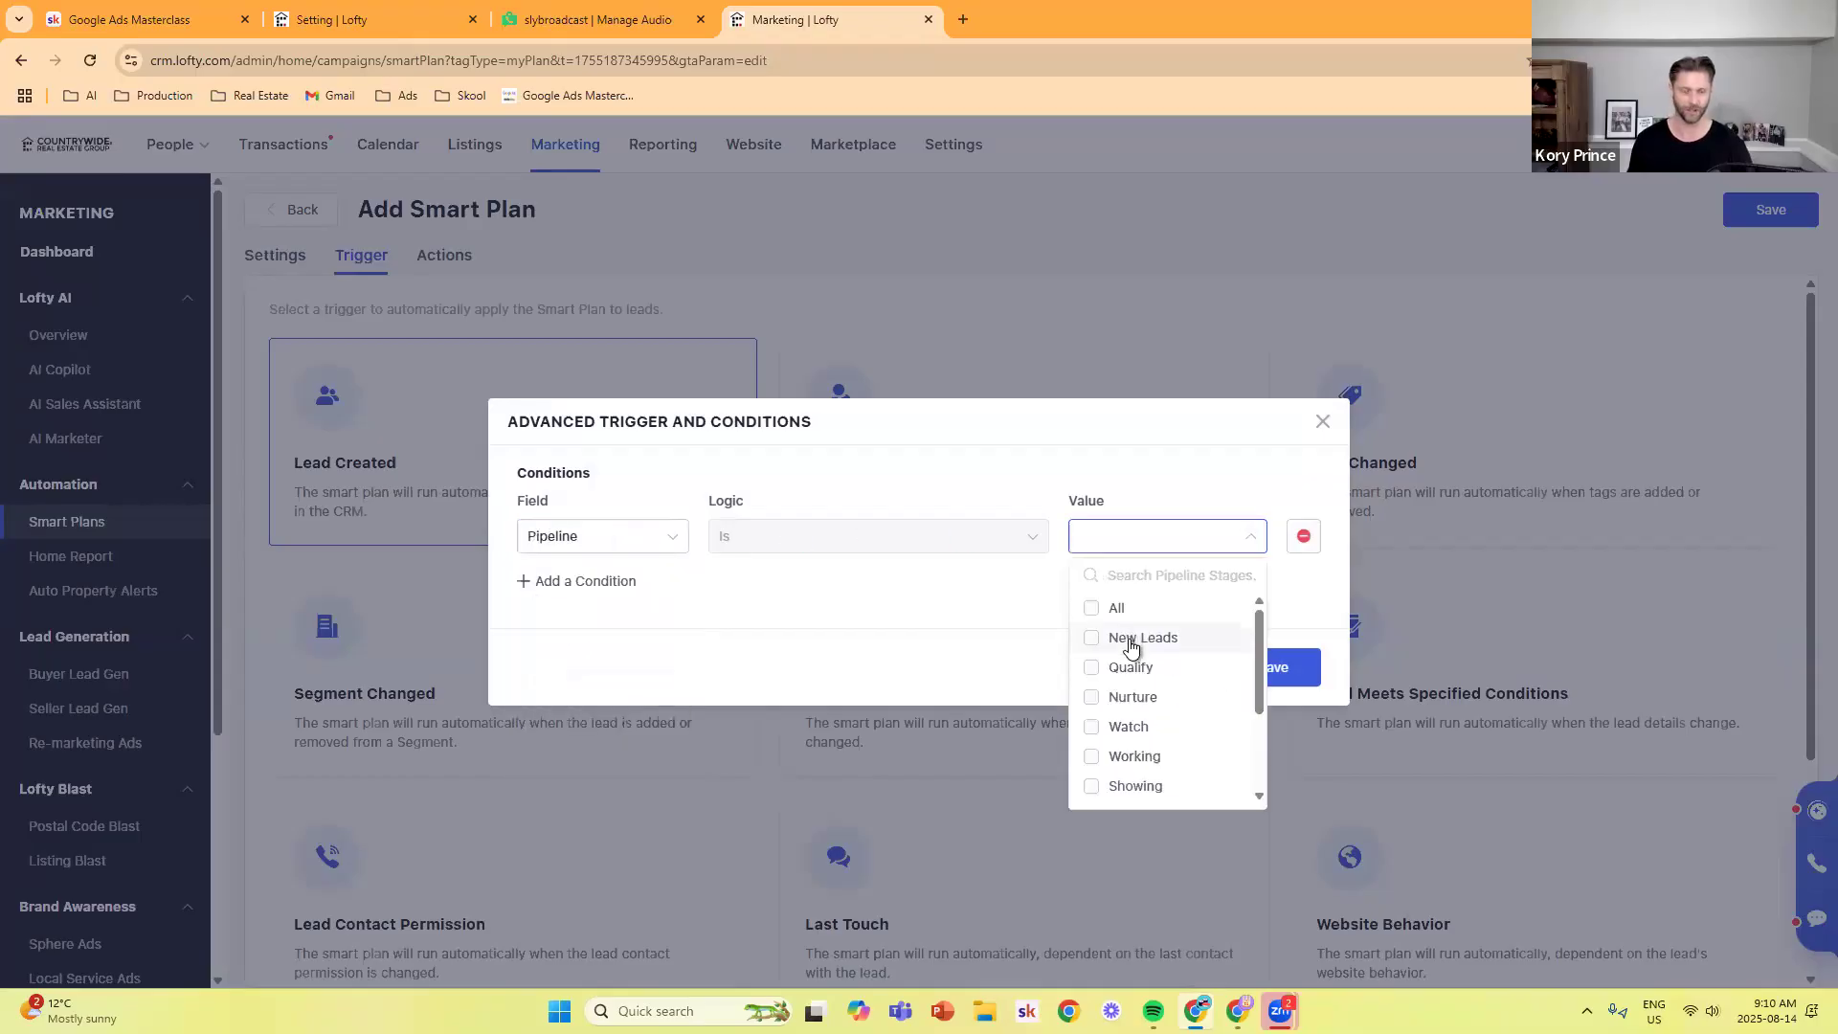
click(1132, 642)
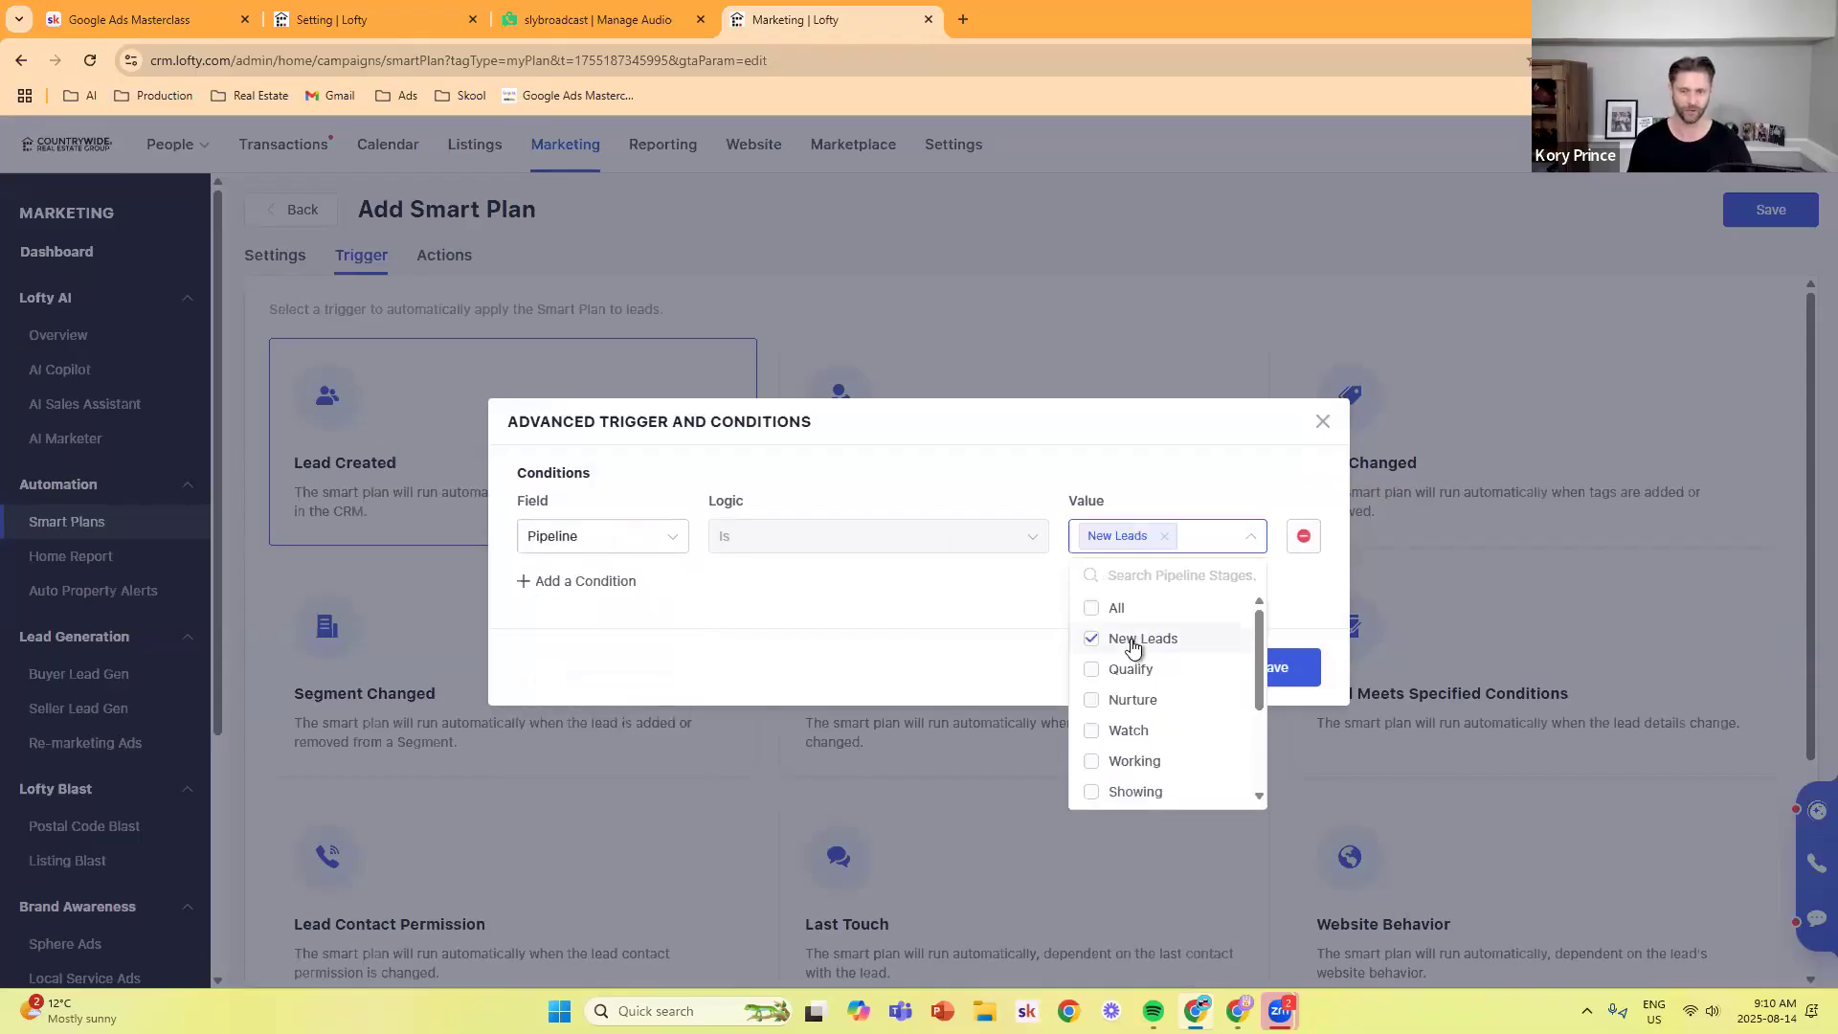
click(976, 458)
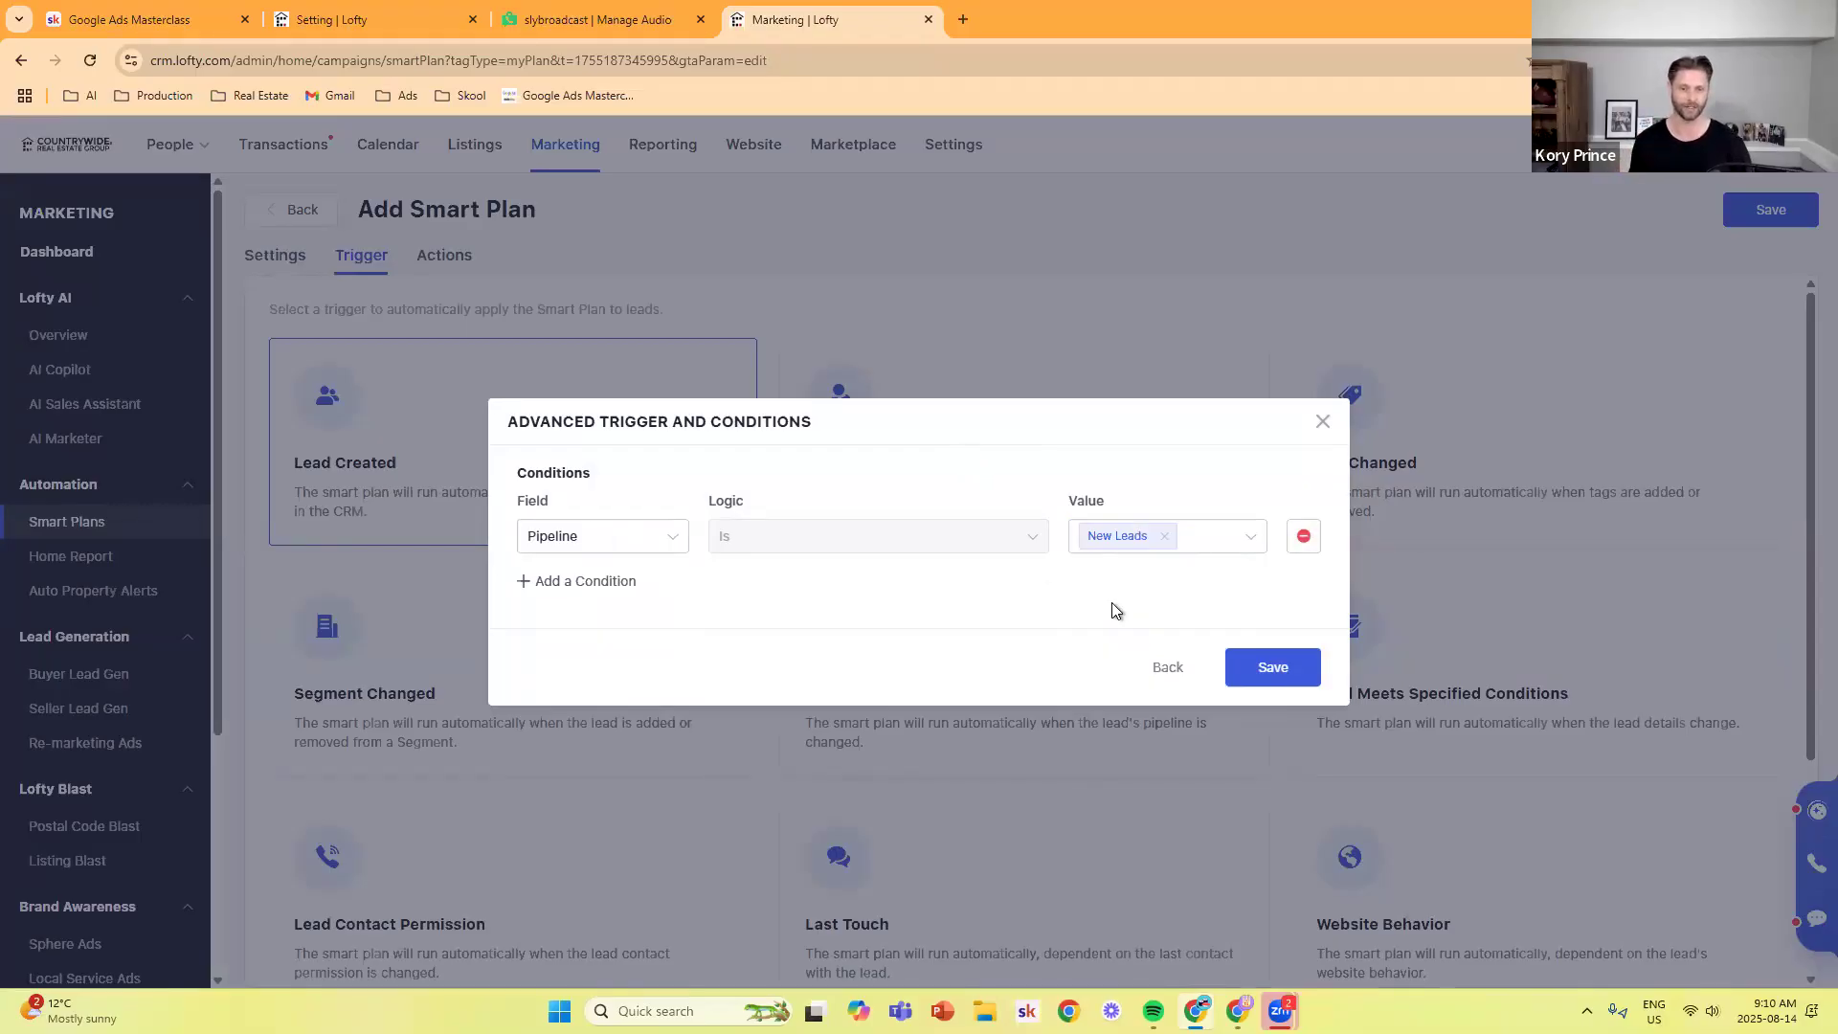
click(1300, 670)
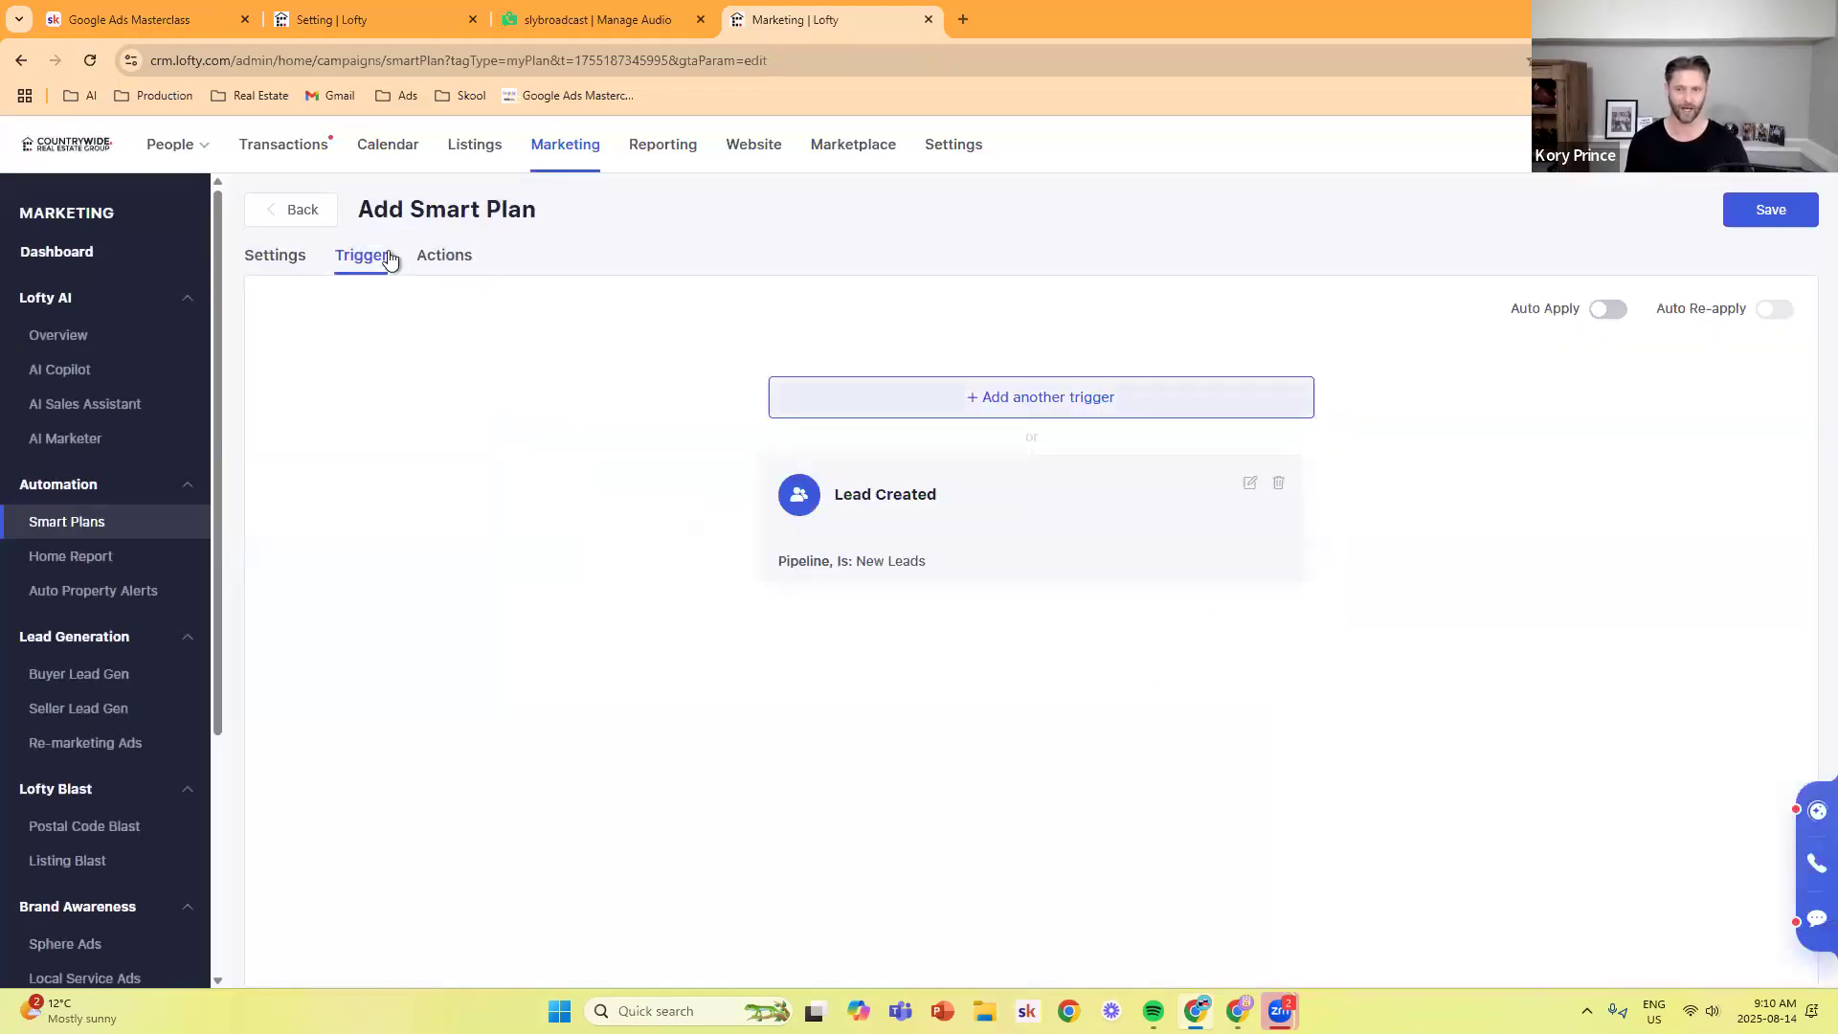
- Change the first action step type from Auto Email to Slybroadcast
click(459, 256)
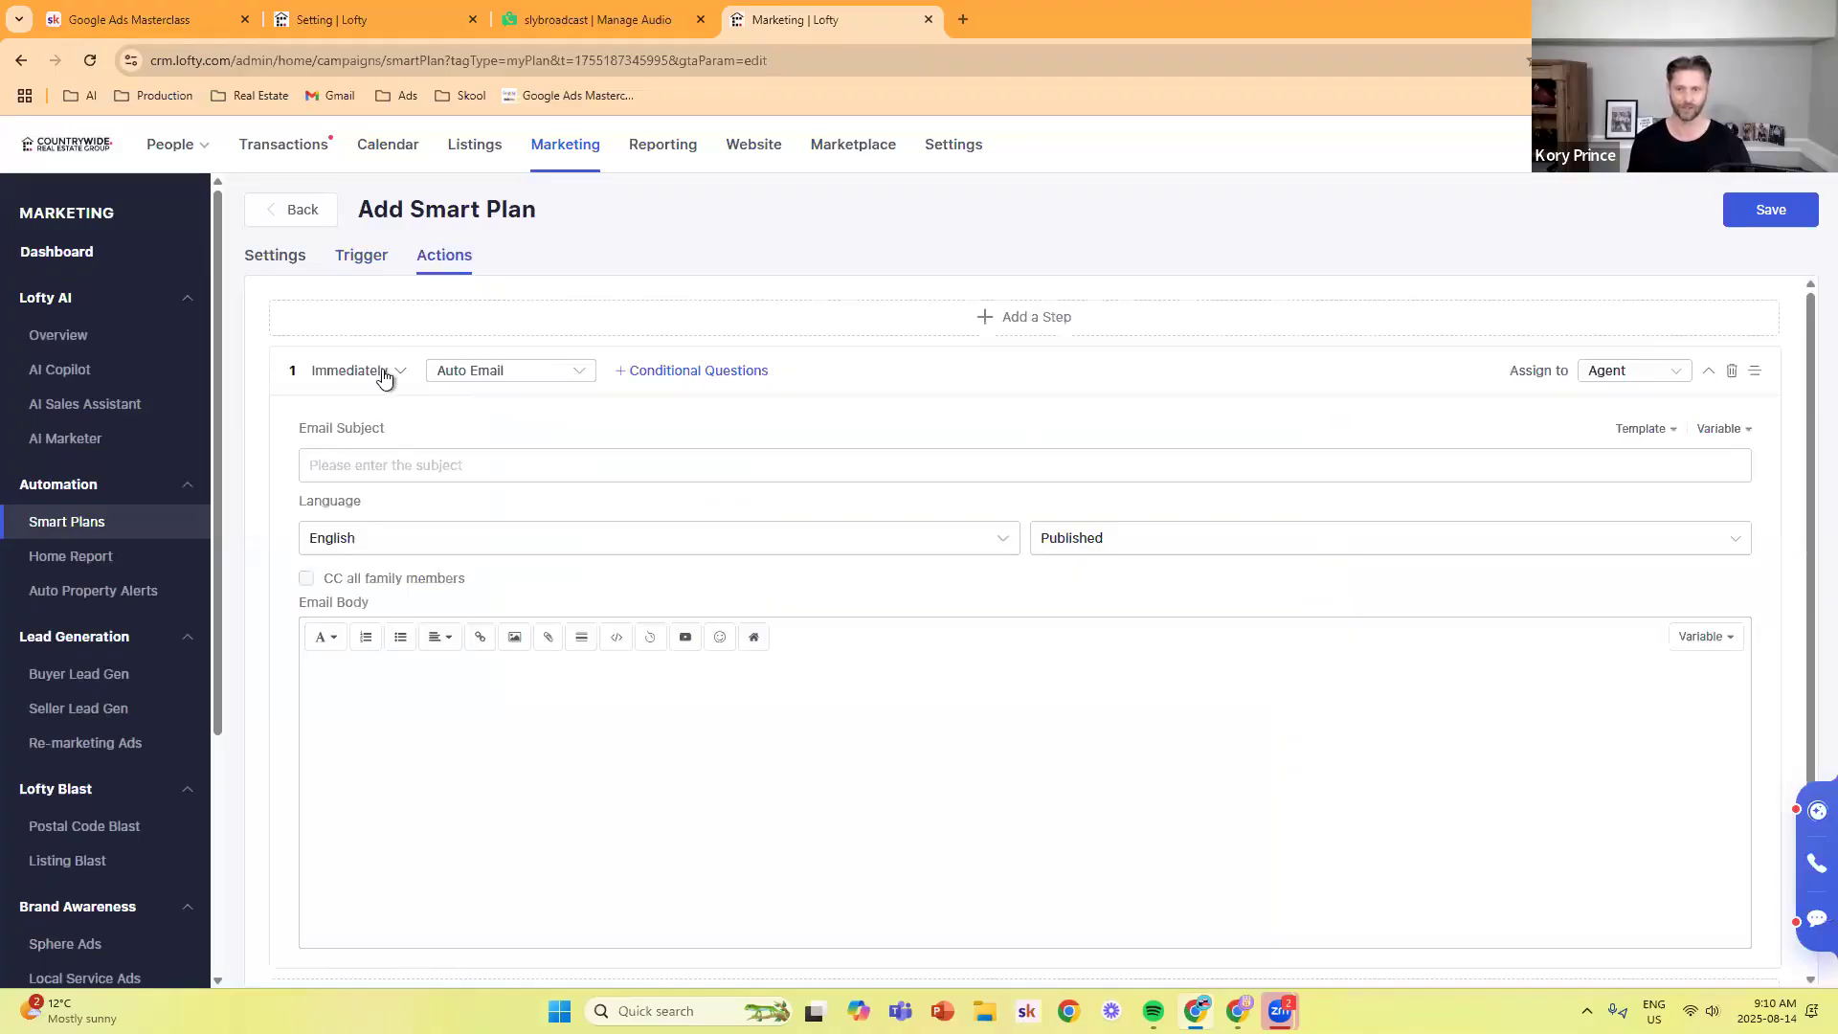
click(507, 372)
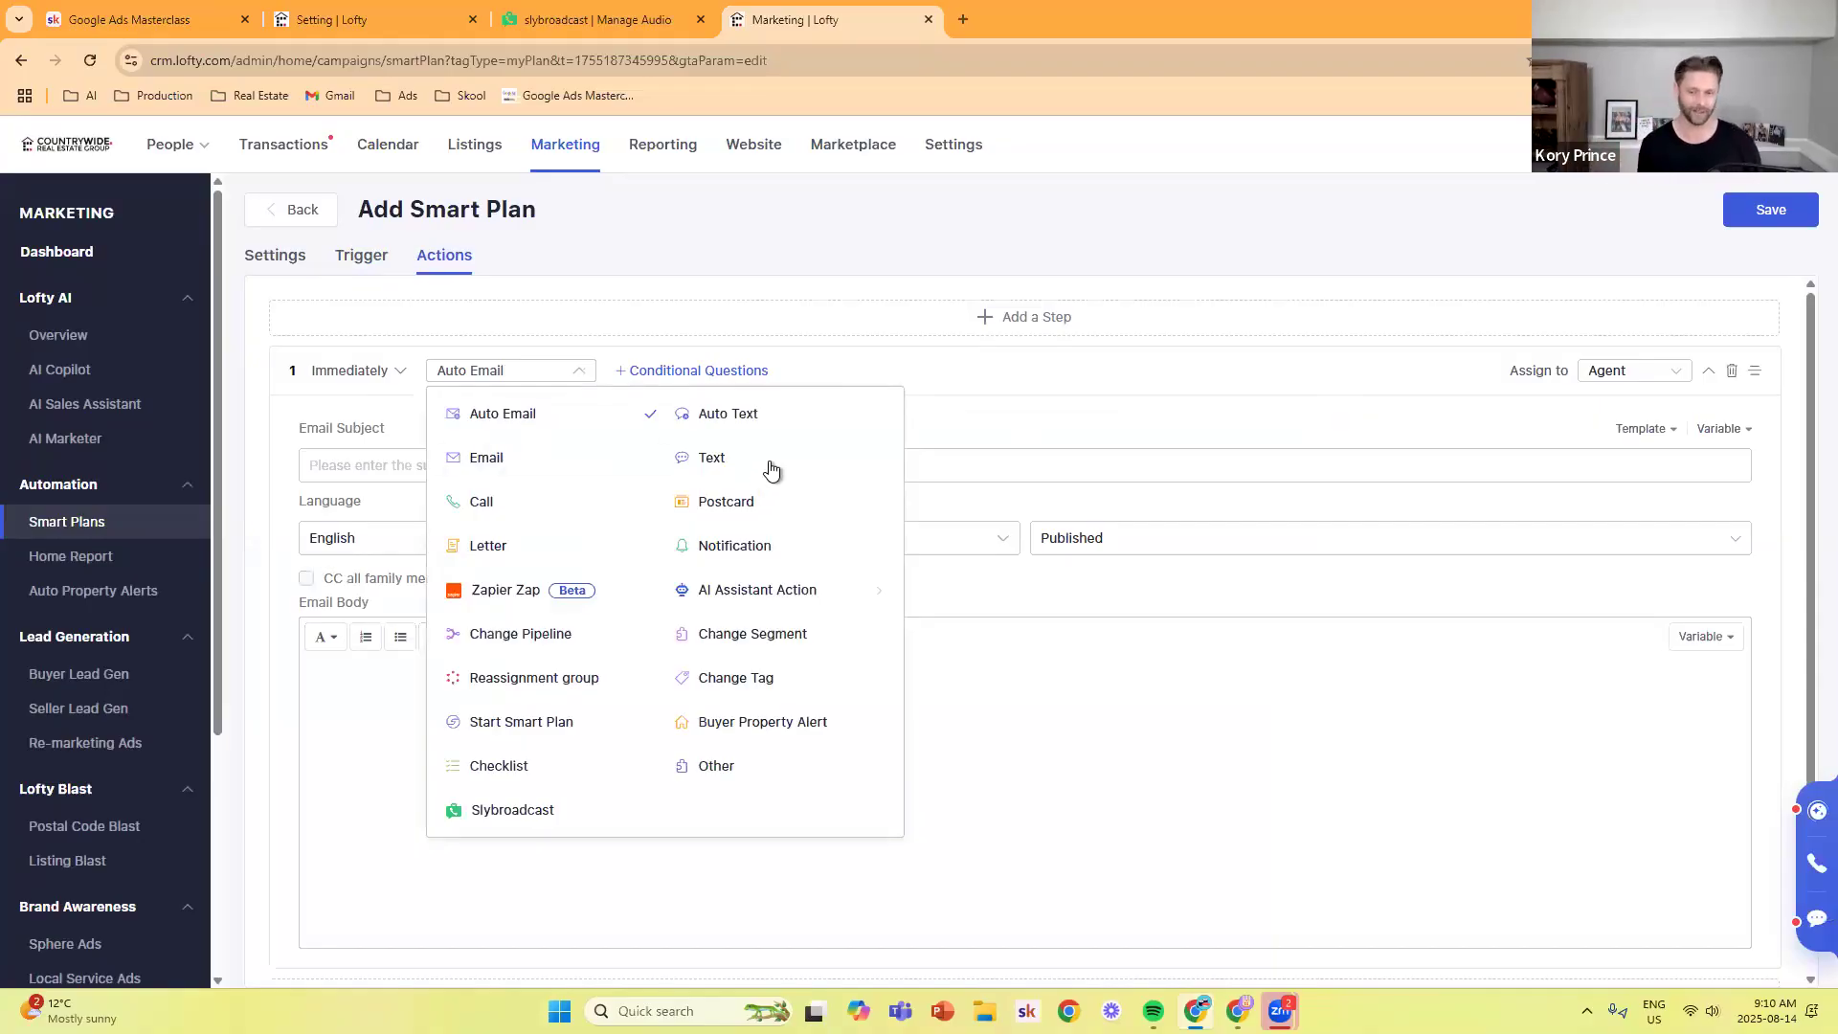
click(524, 813)
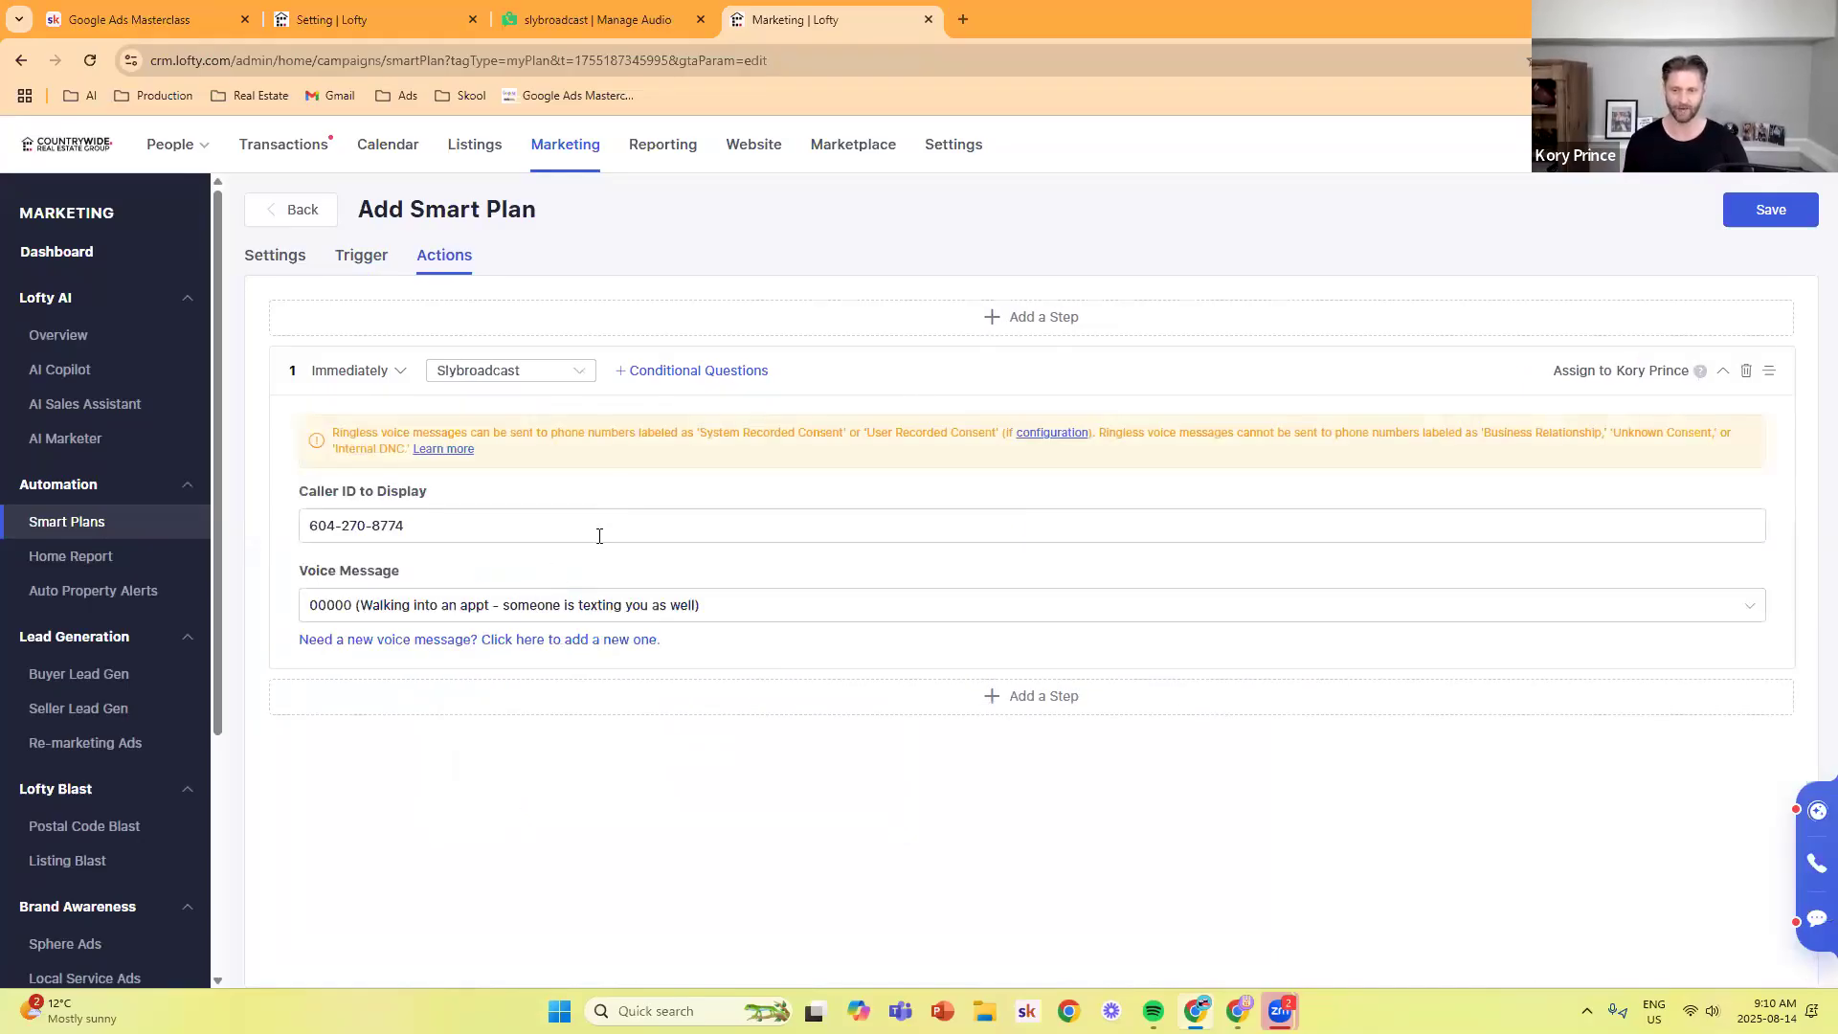
- Check the Slybroadcast step's Caller ID number and browse the Voice Message options
click(434, 536)
drag(435, 537, 289, 546)
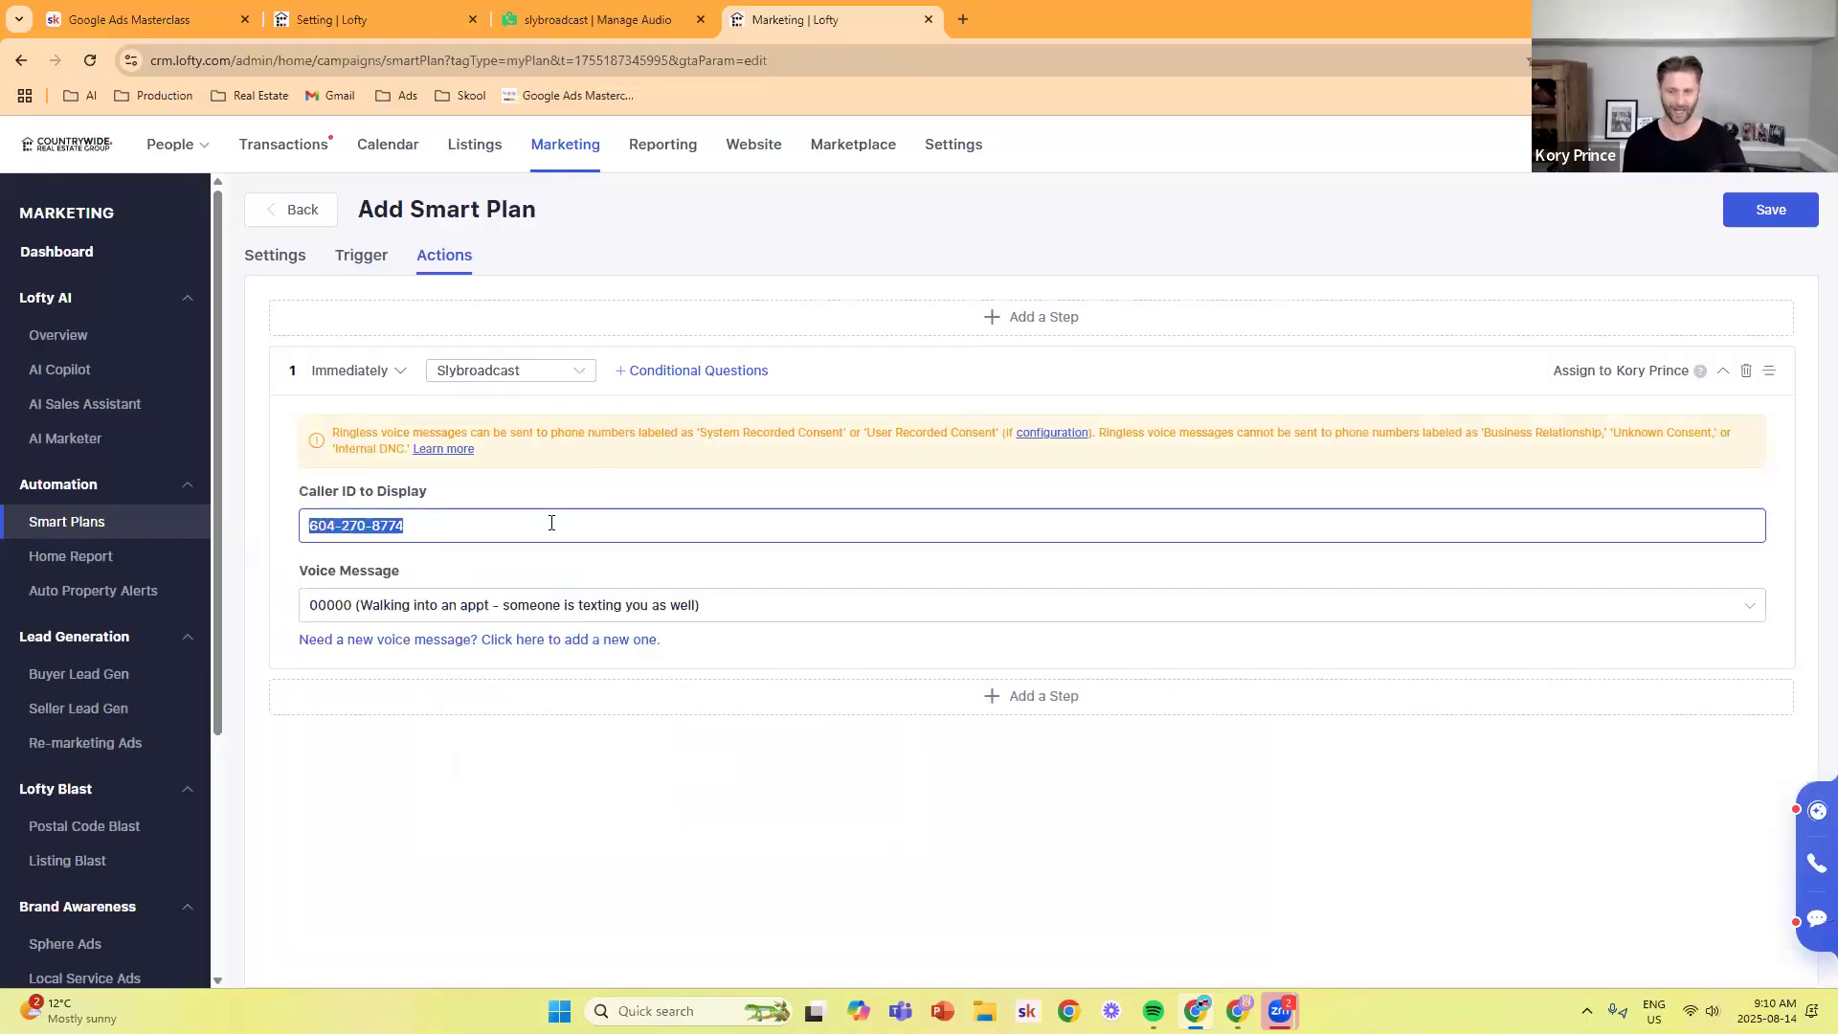
click(648, 616)
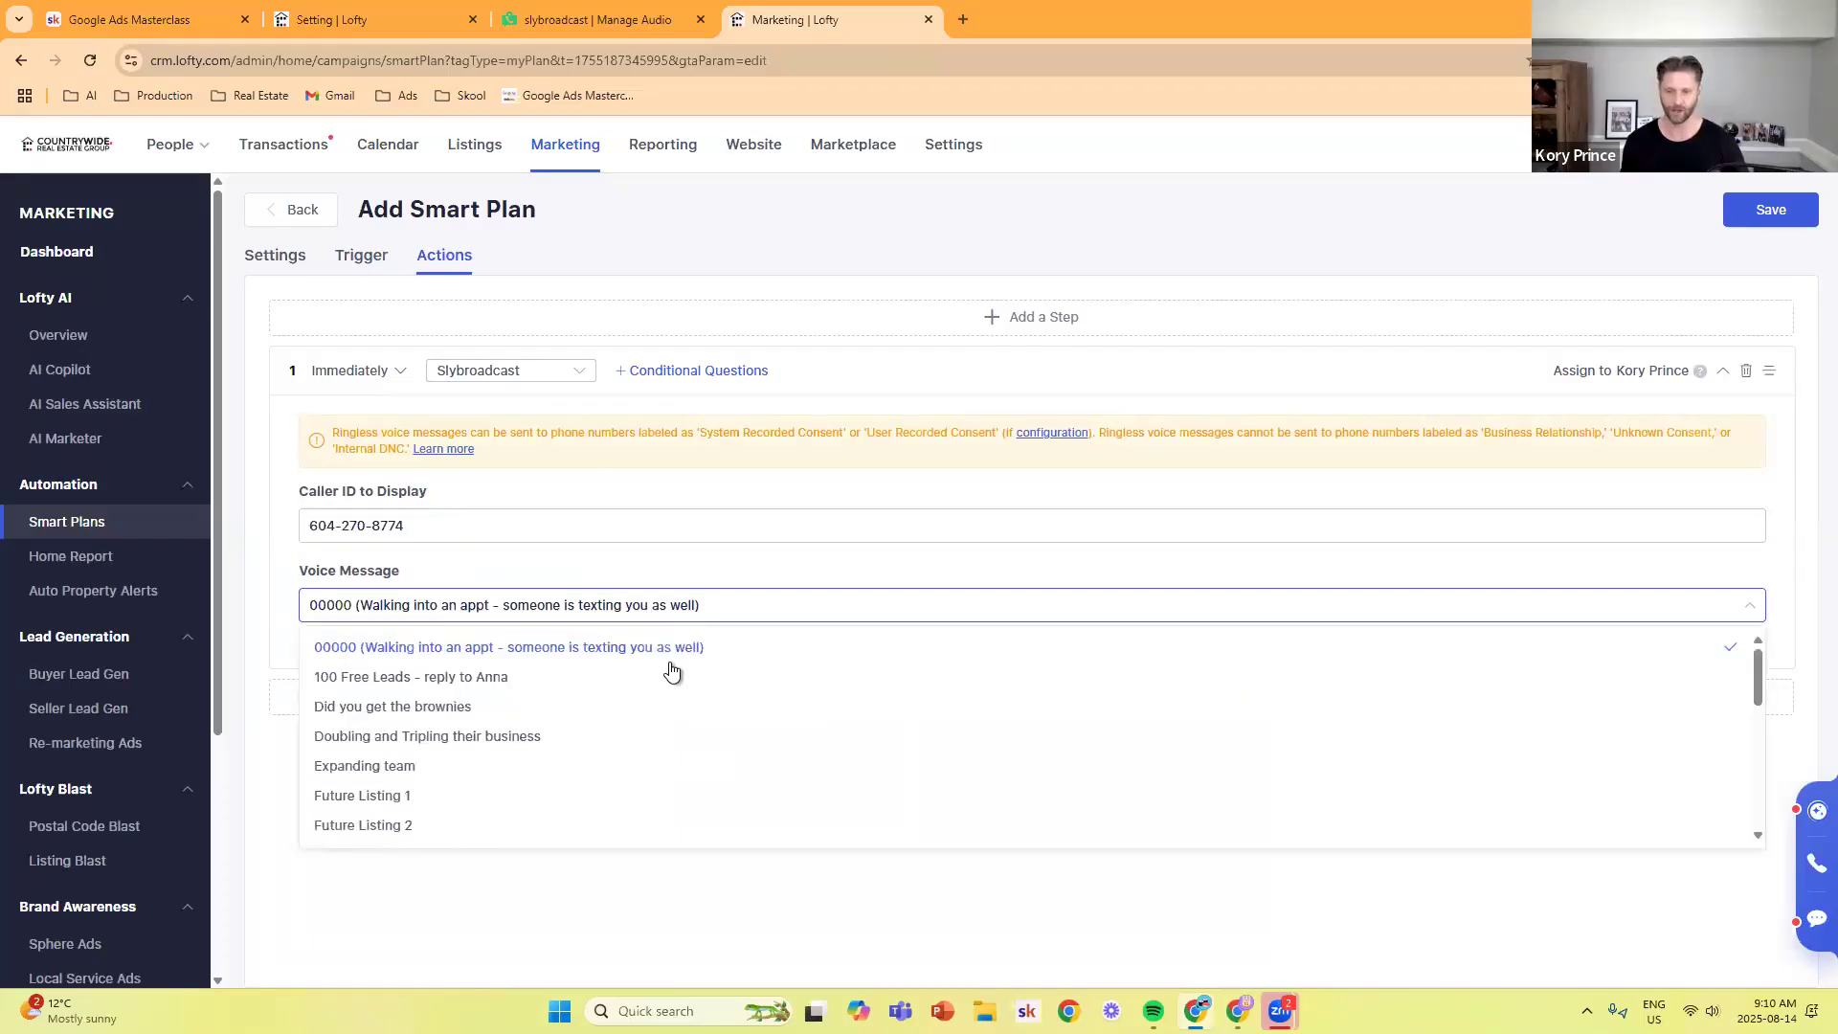
scroll(655, 695, down, 2)
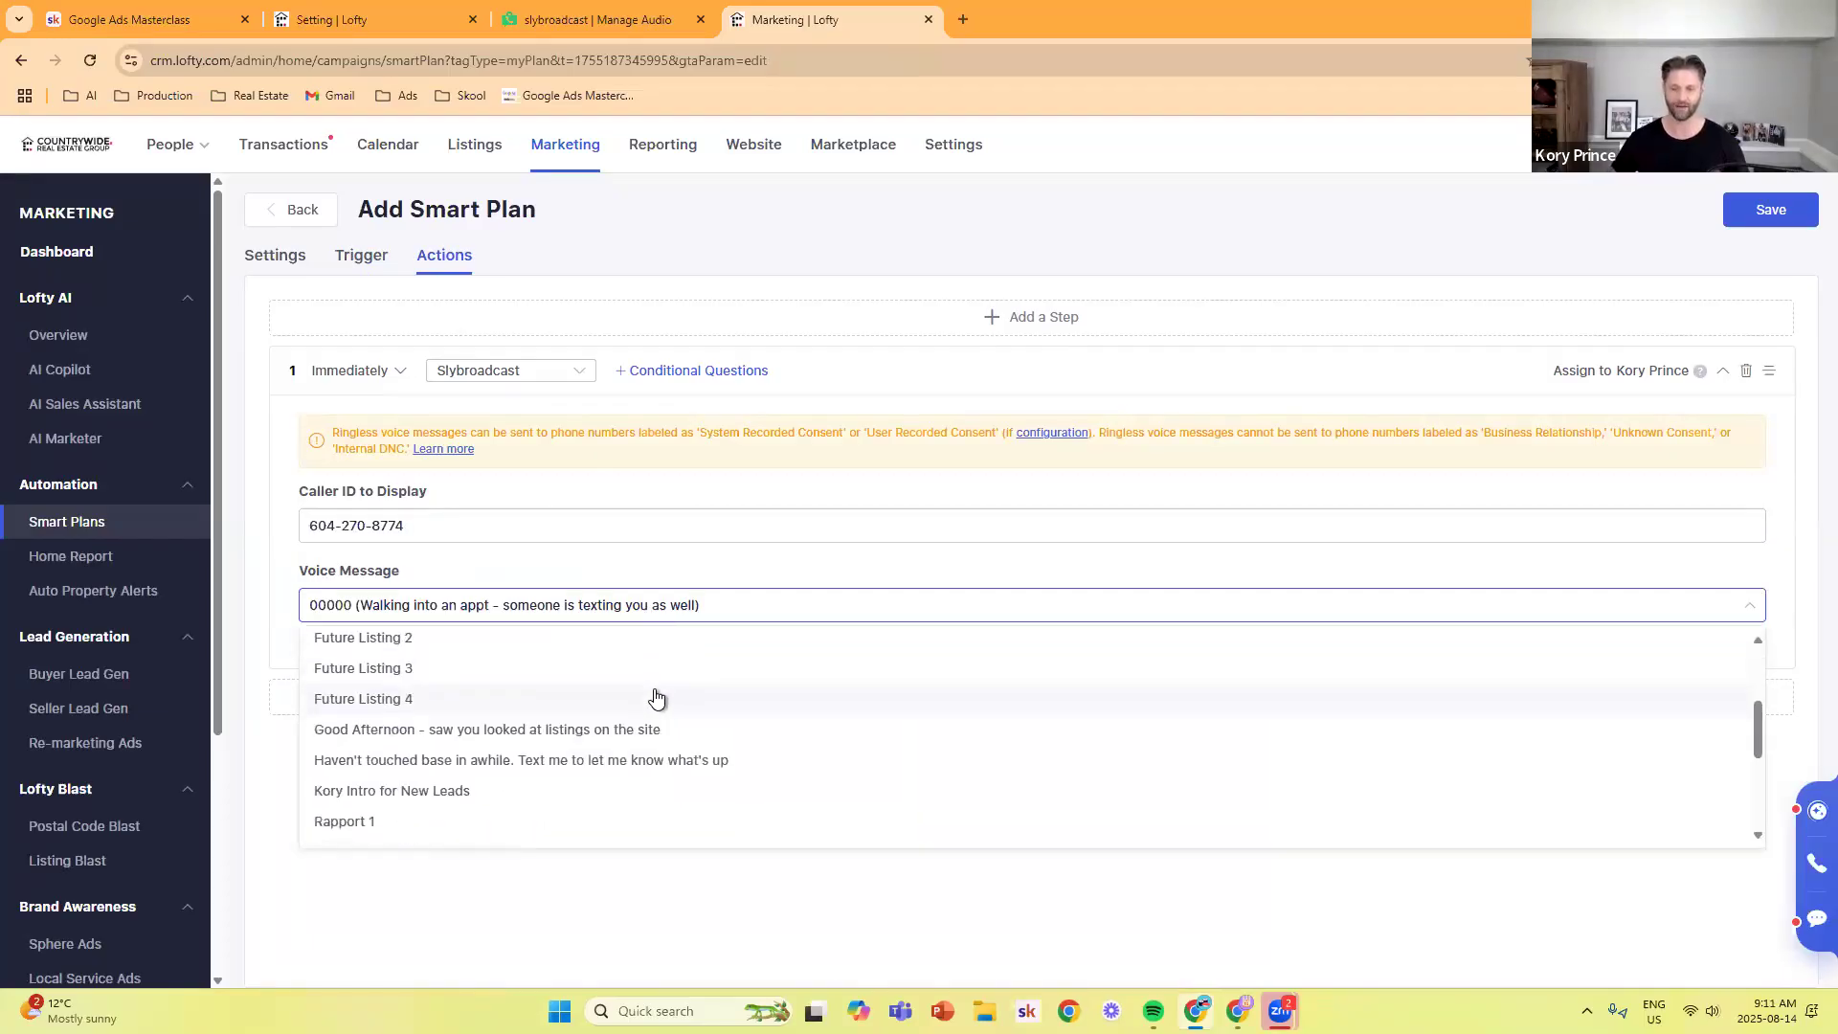
scroll(656, 695, up, 2)
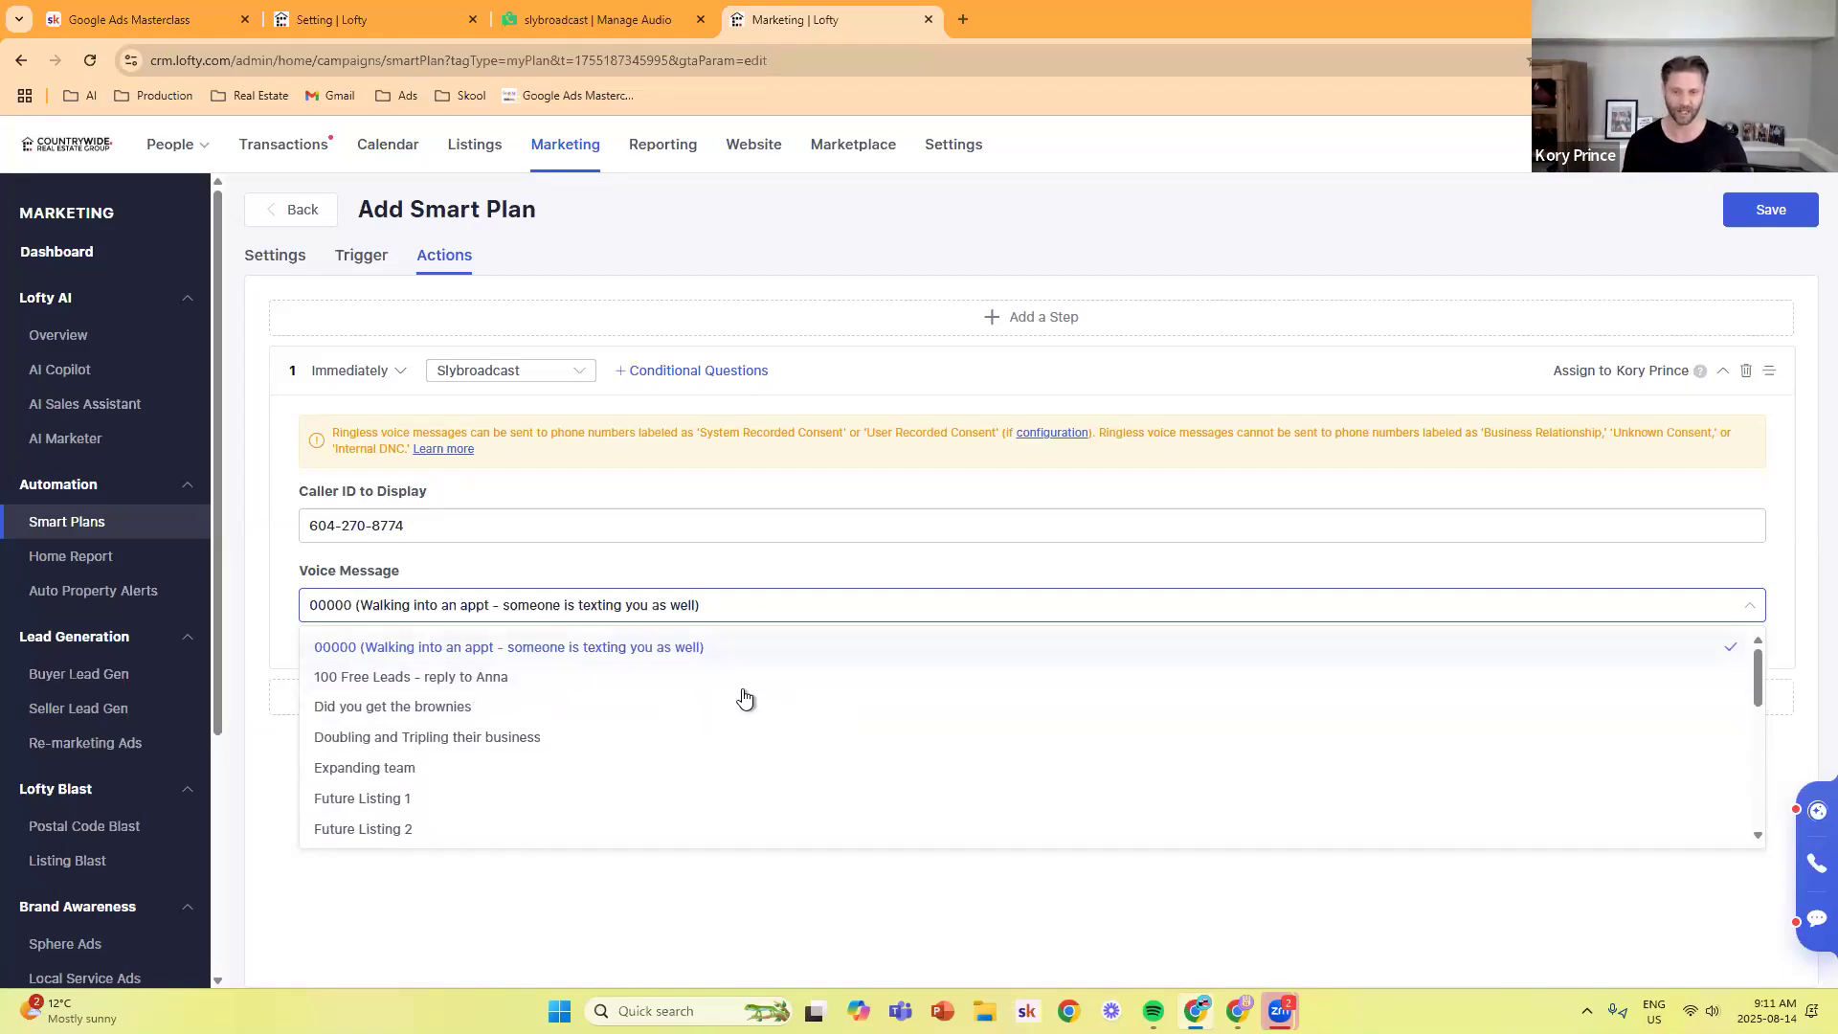
scroll(670, 716, down, 1)
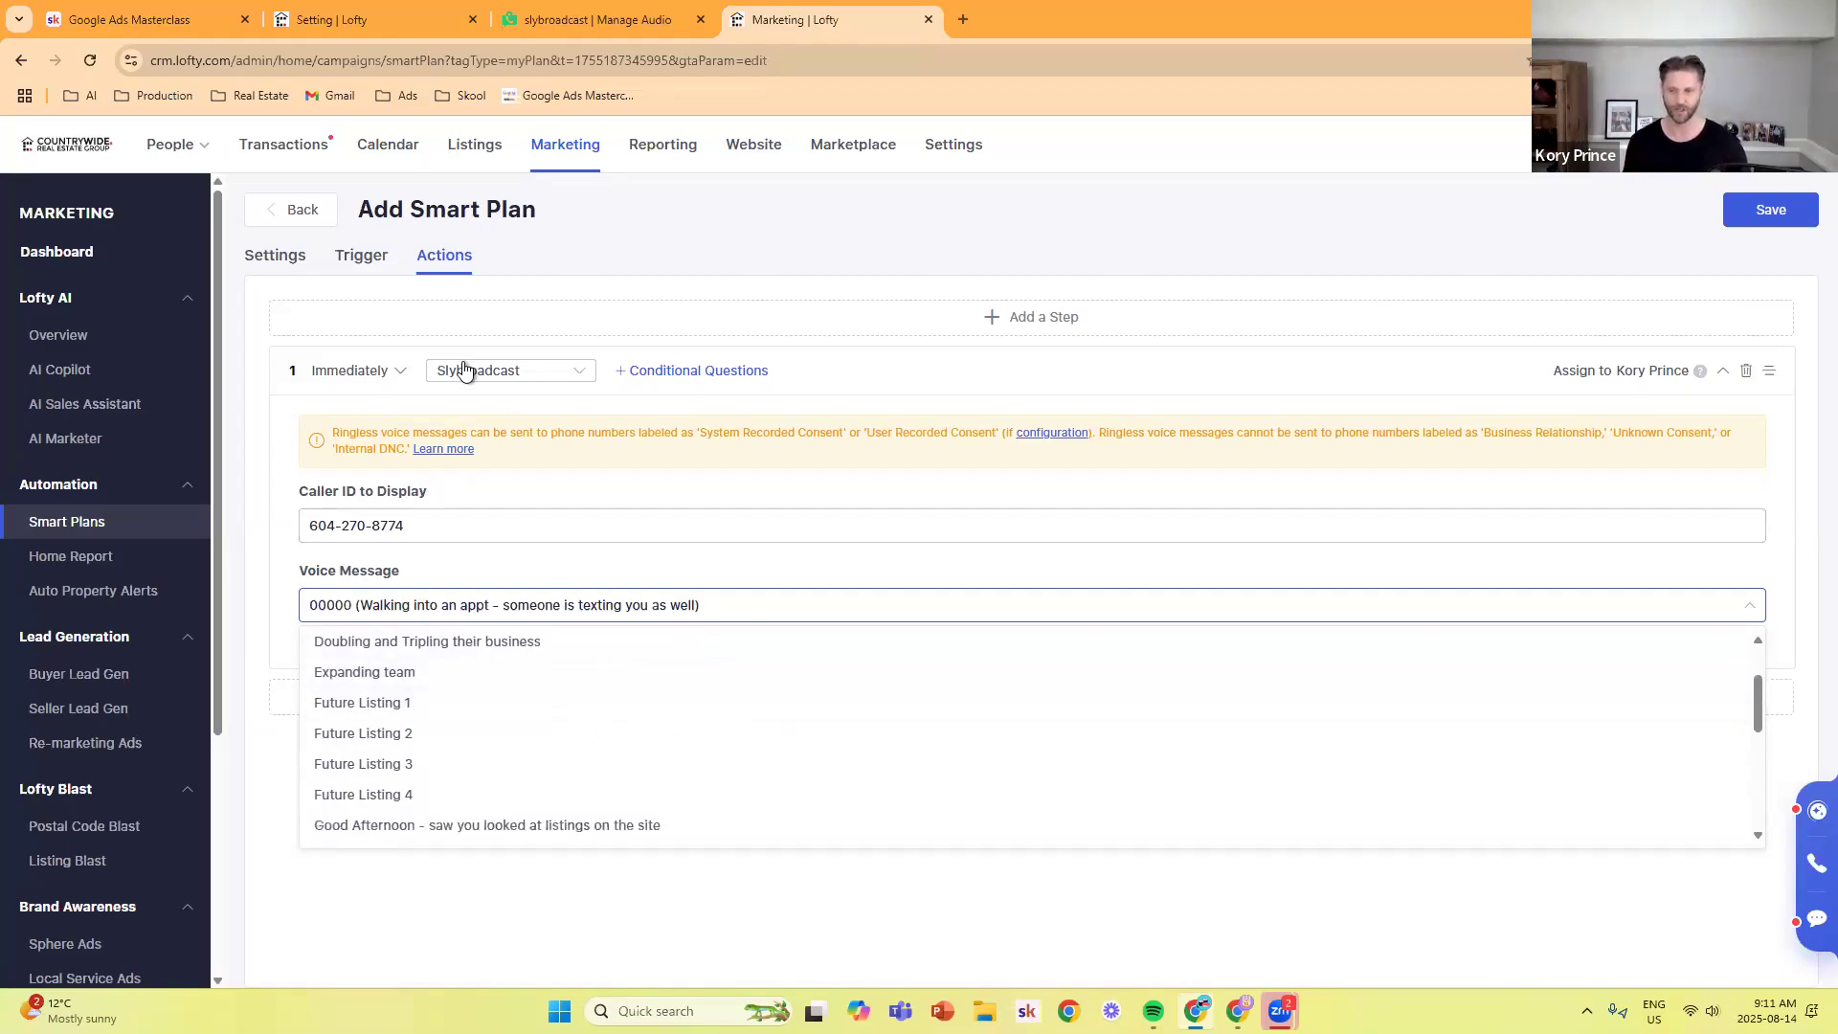
- Delay the Slybroadcast step 10 minutes within the 8:00 AM–9:00 PM window, then save the plan
click(386, 374)
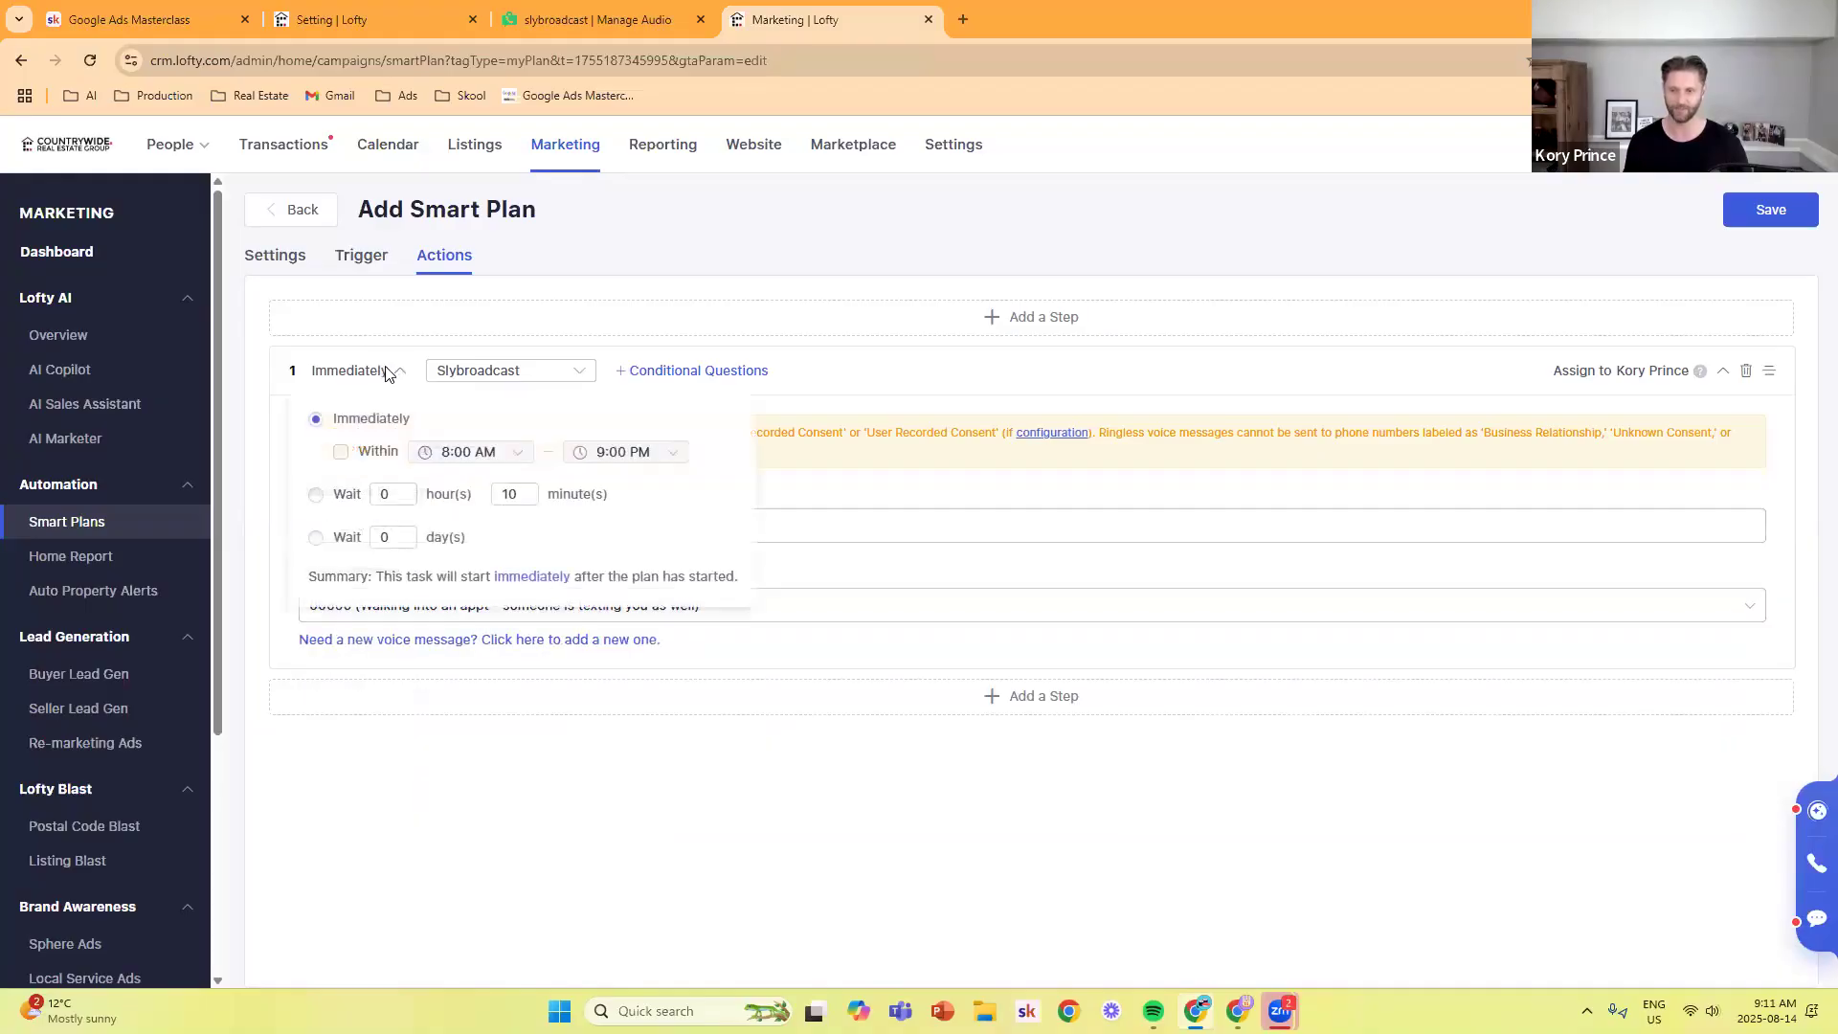
click(342, 452)
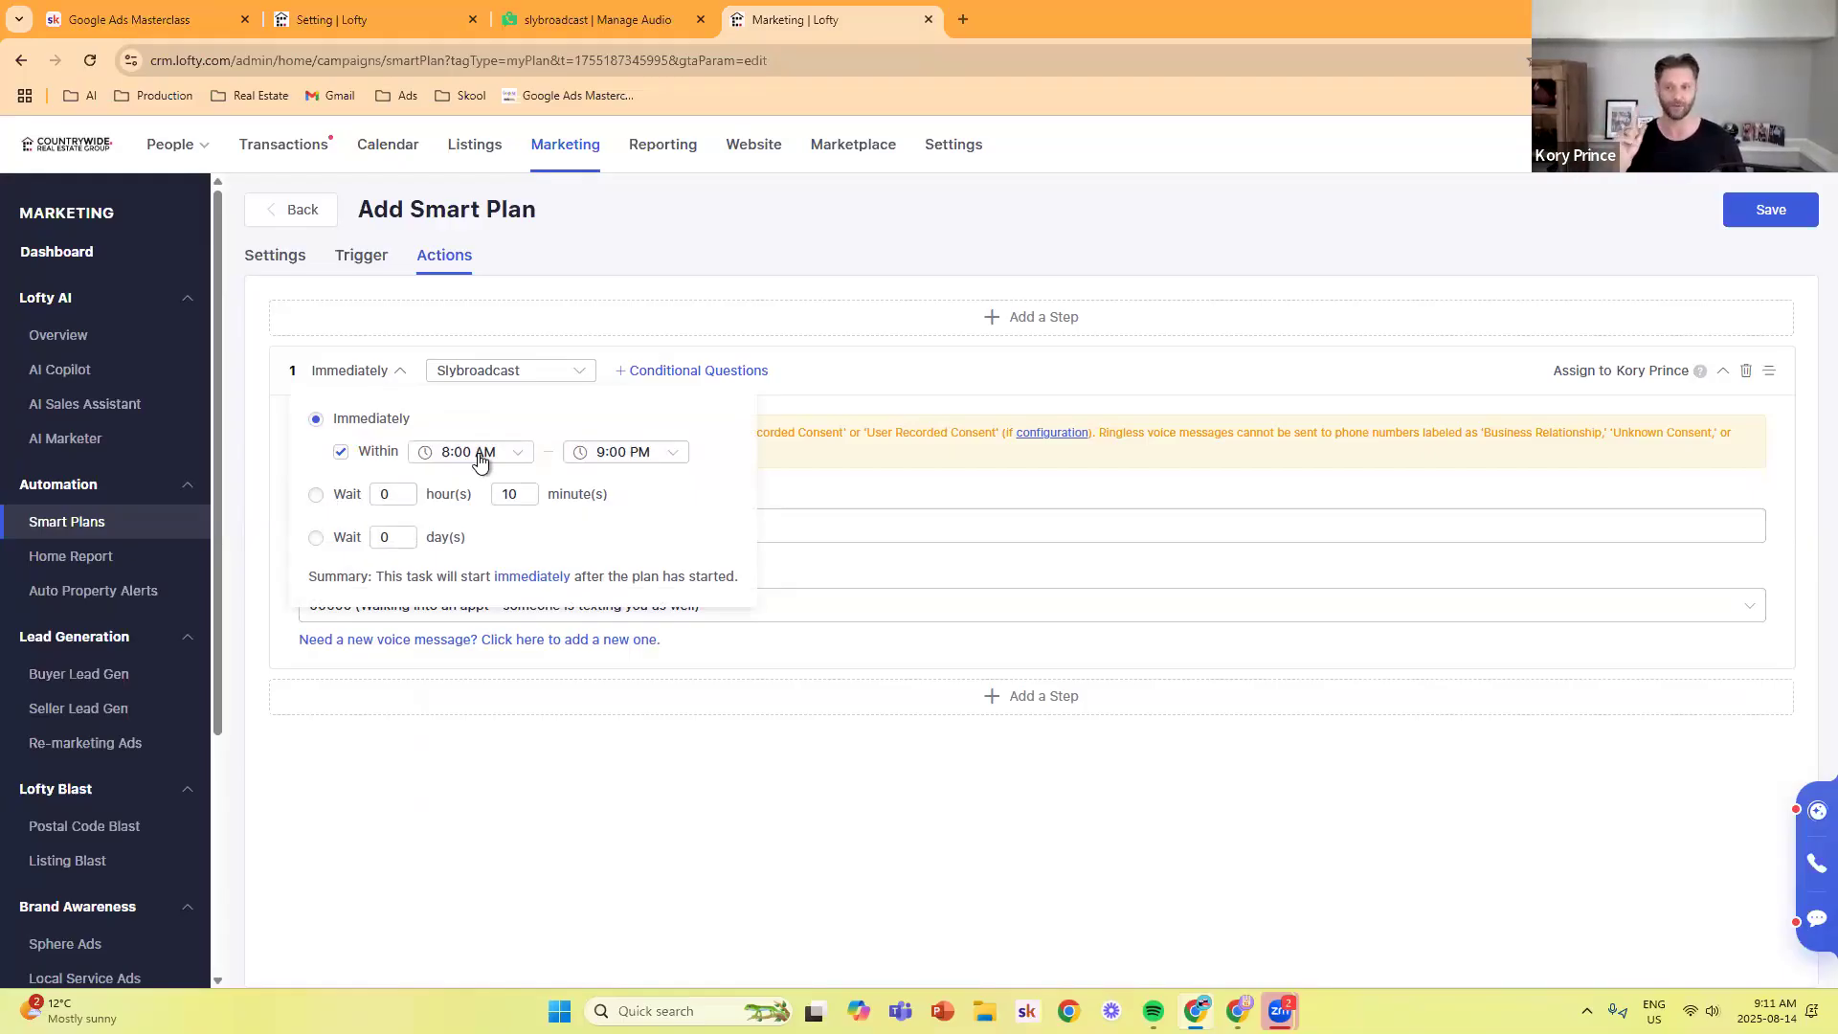
click(316, 494)
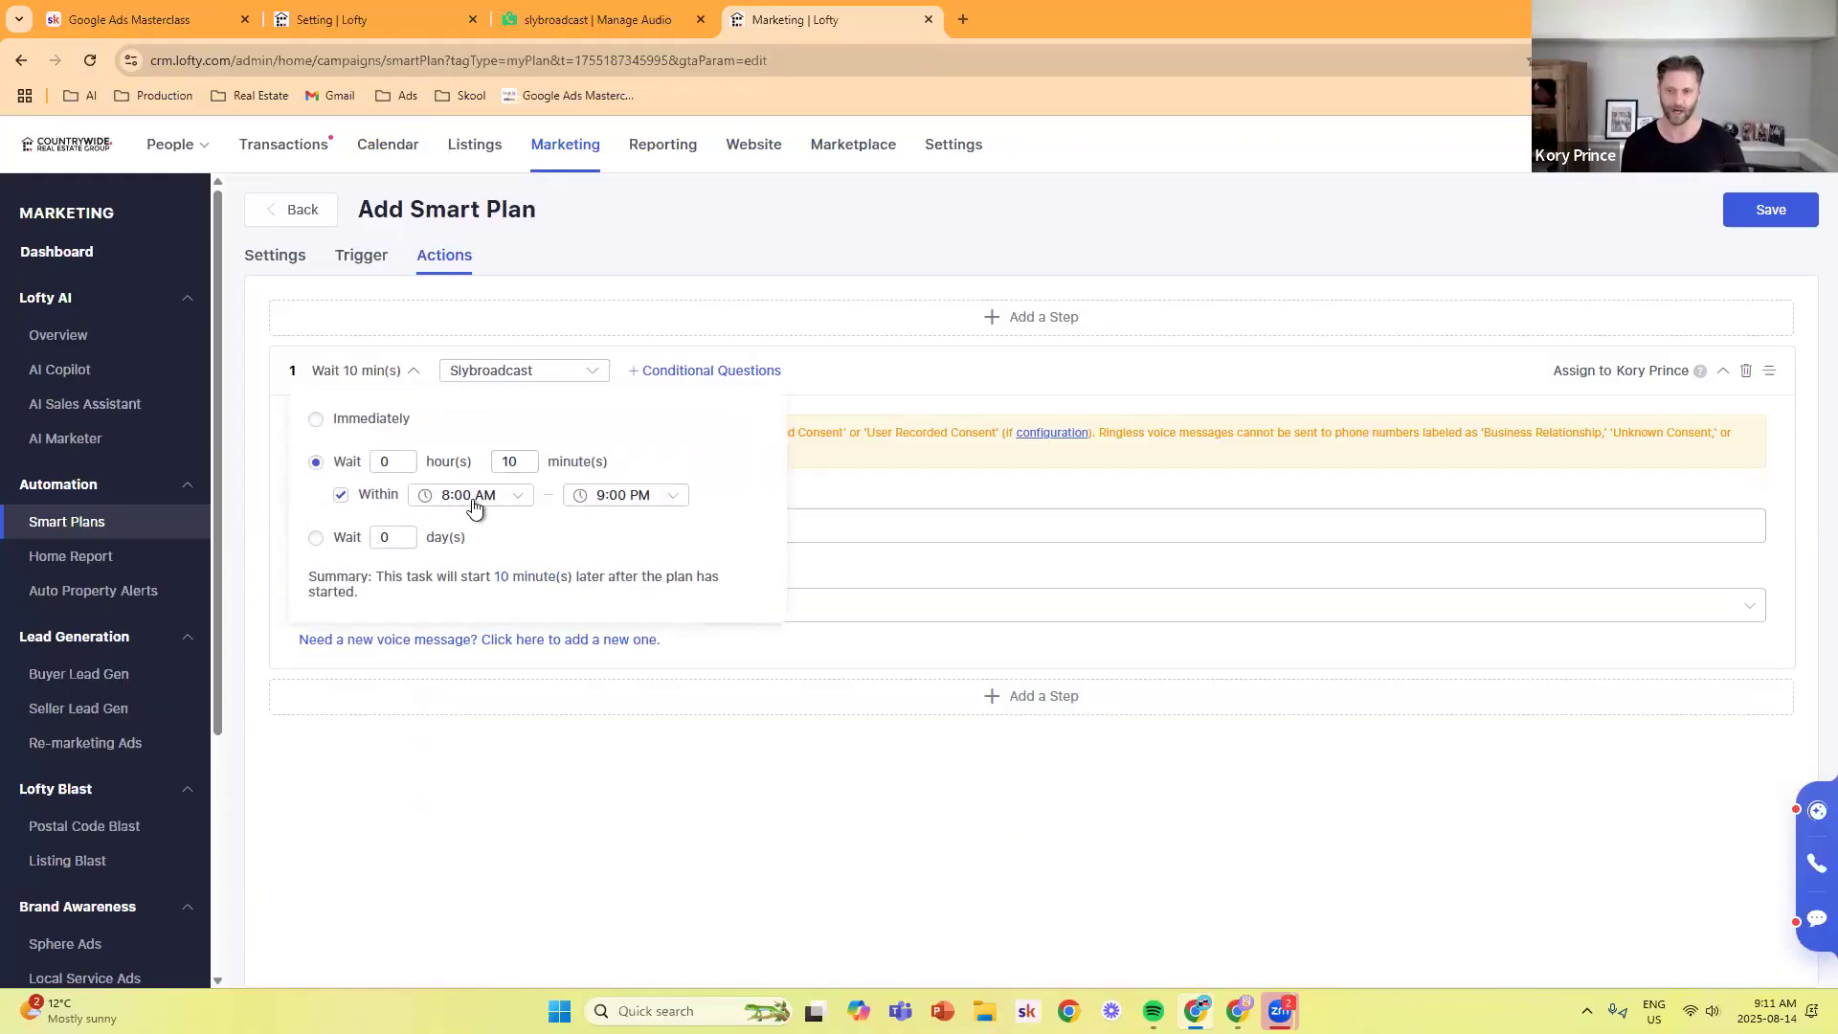
double_click(391, 462)
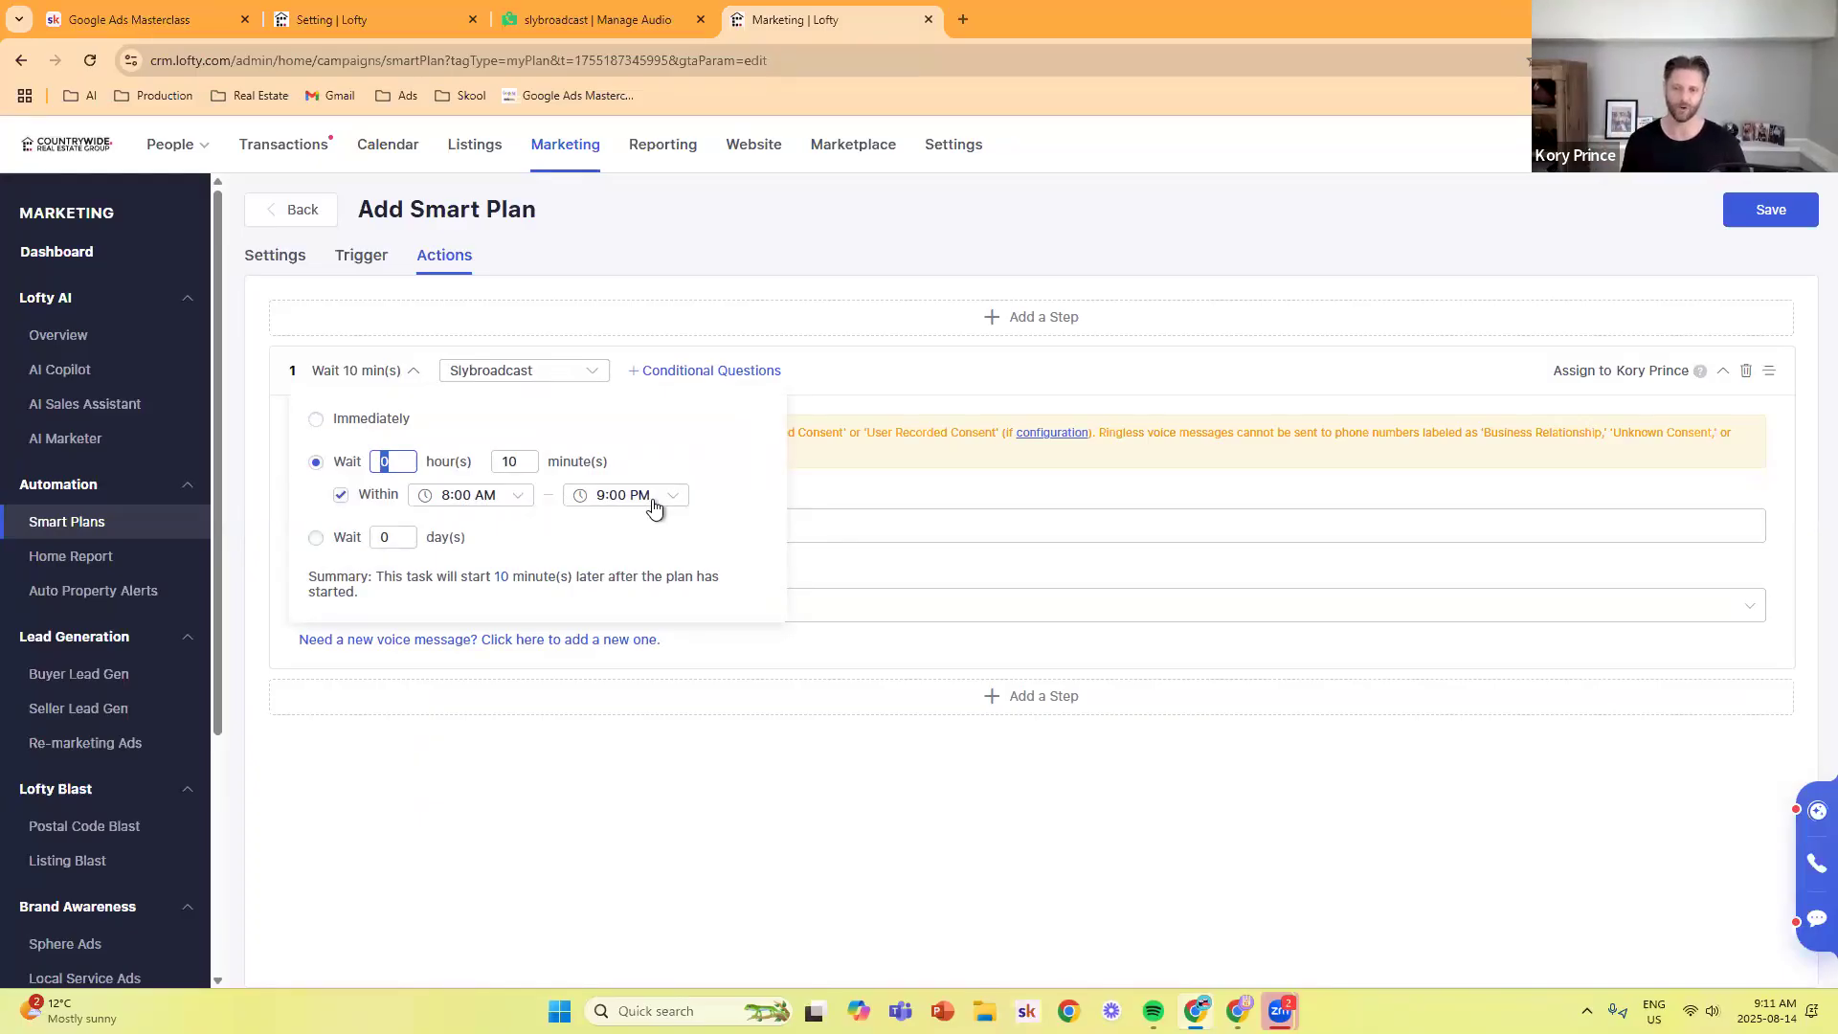
click(1769, 210)
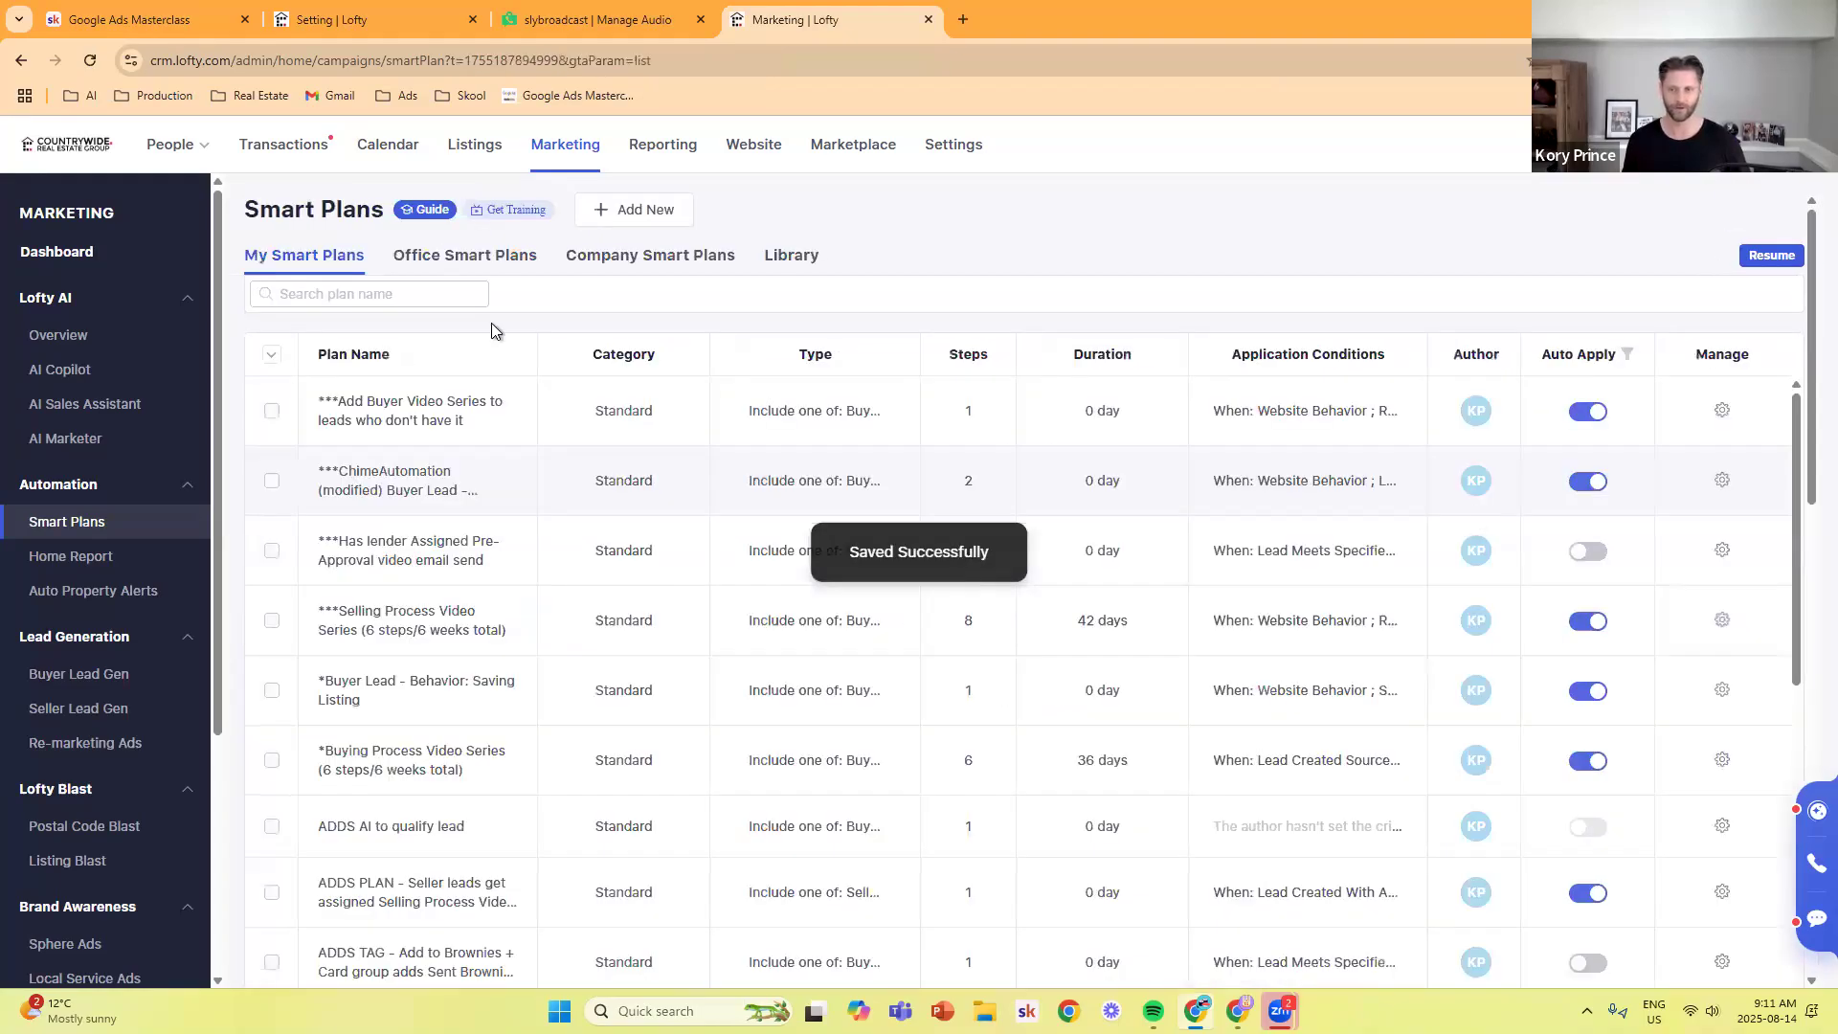
- Search smart plans for 'vm', then preview and close the new VM plan's steps
click(448, 294)
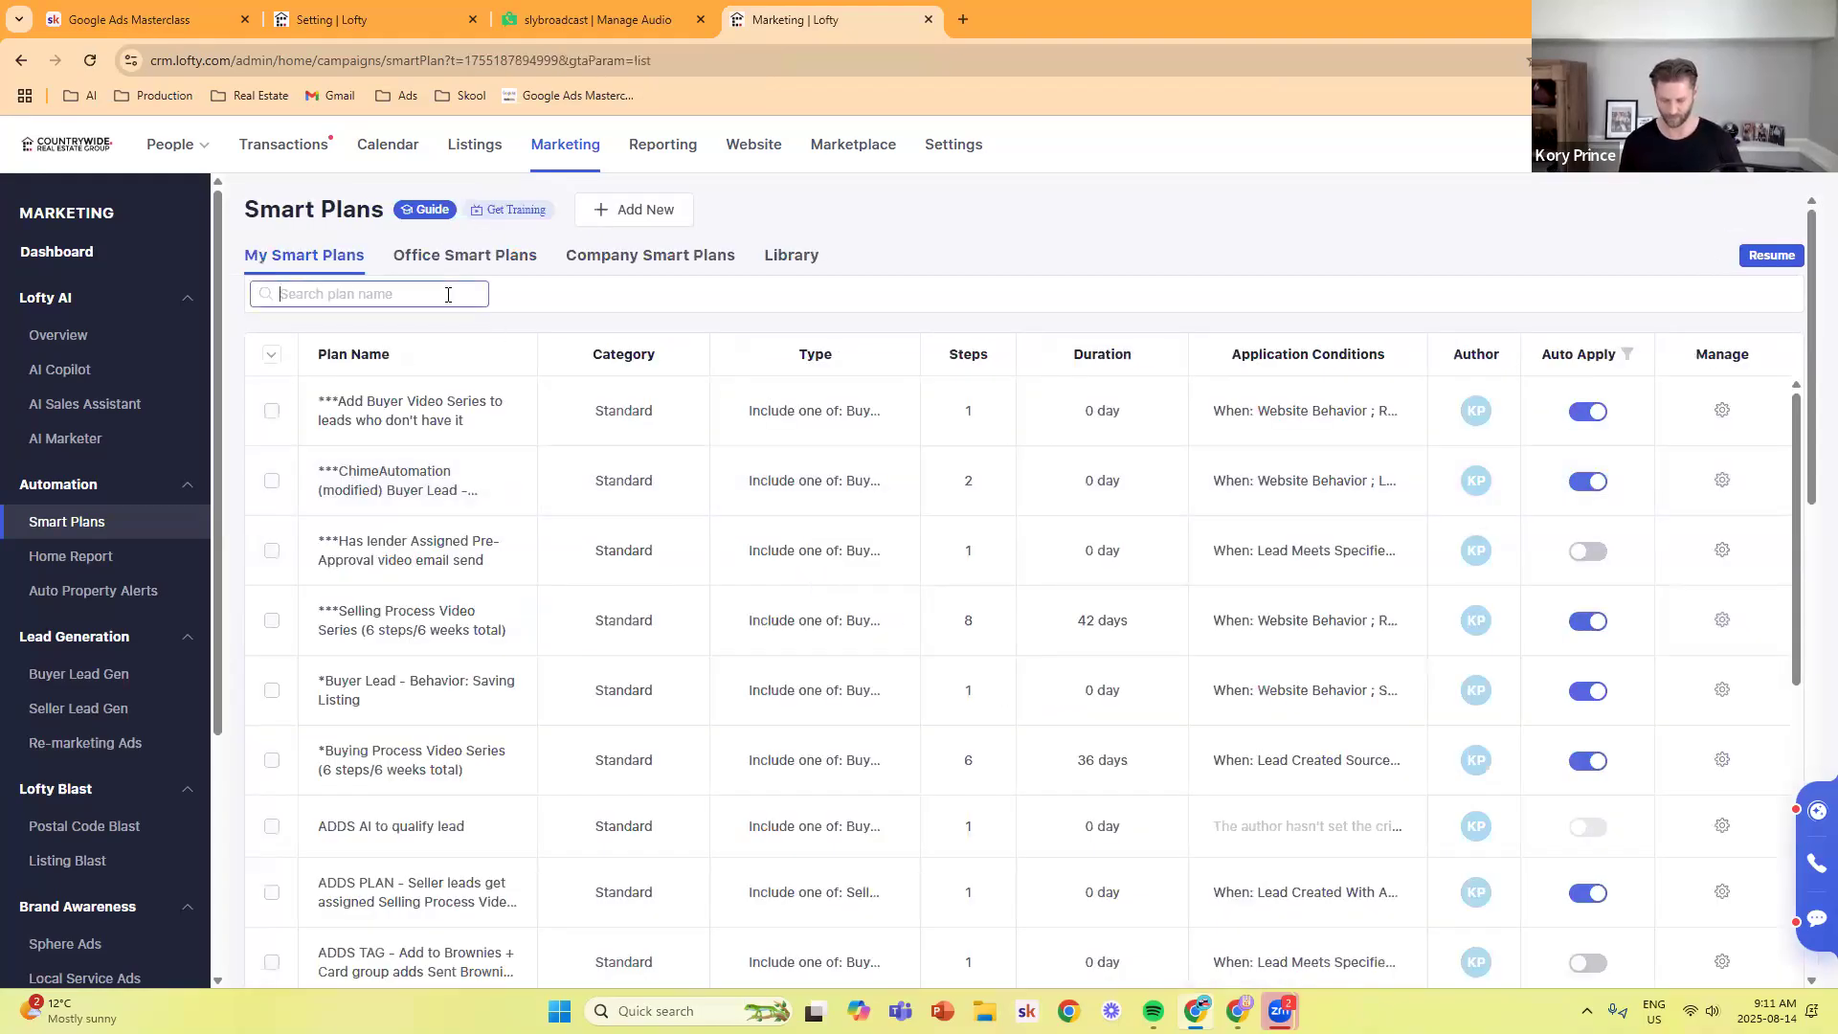
text(vm)
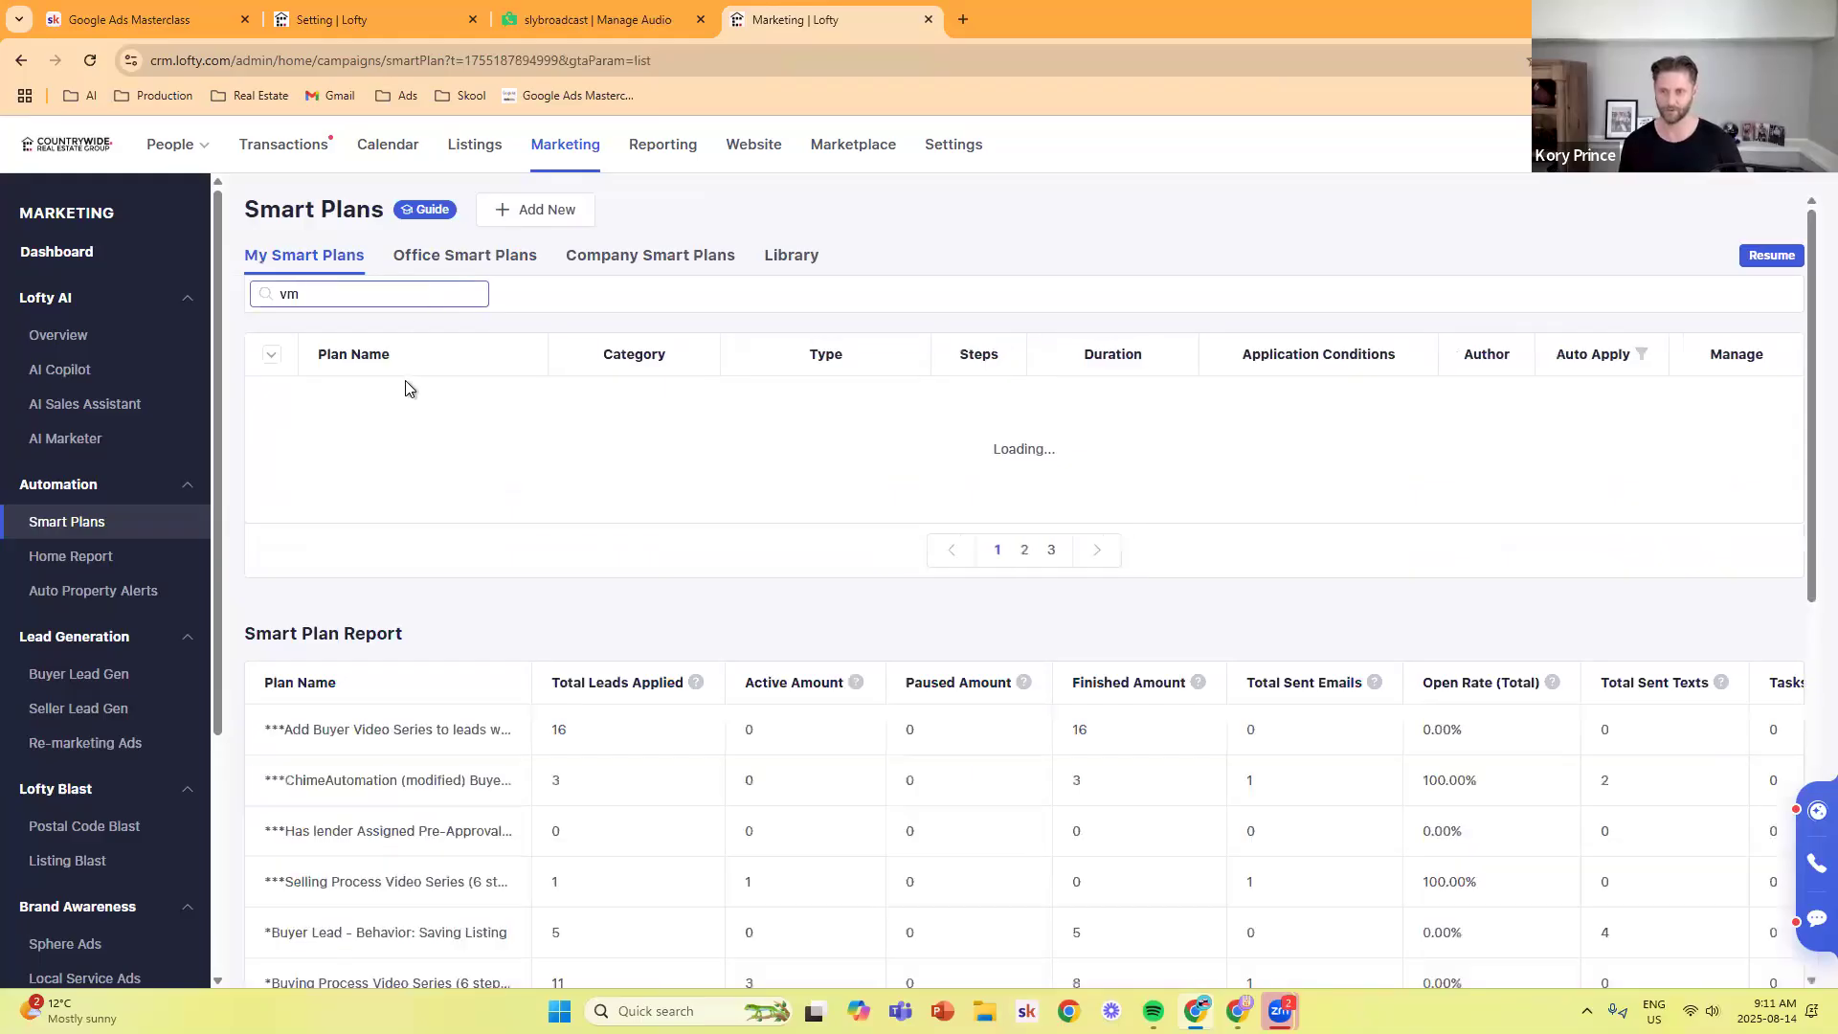
scroll(402, 670, down, 5)
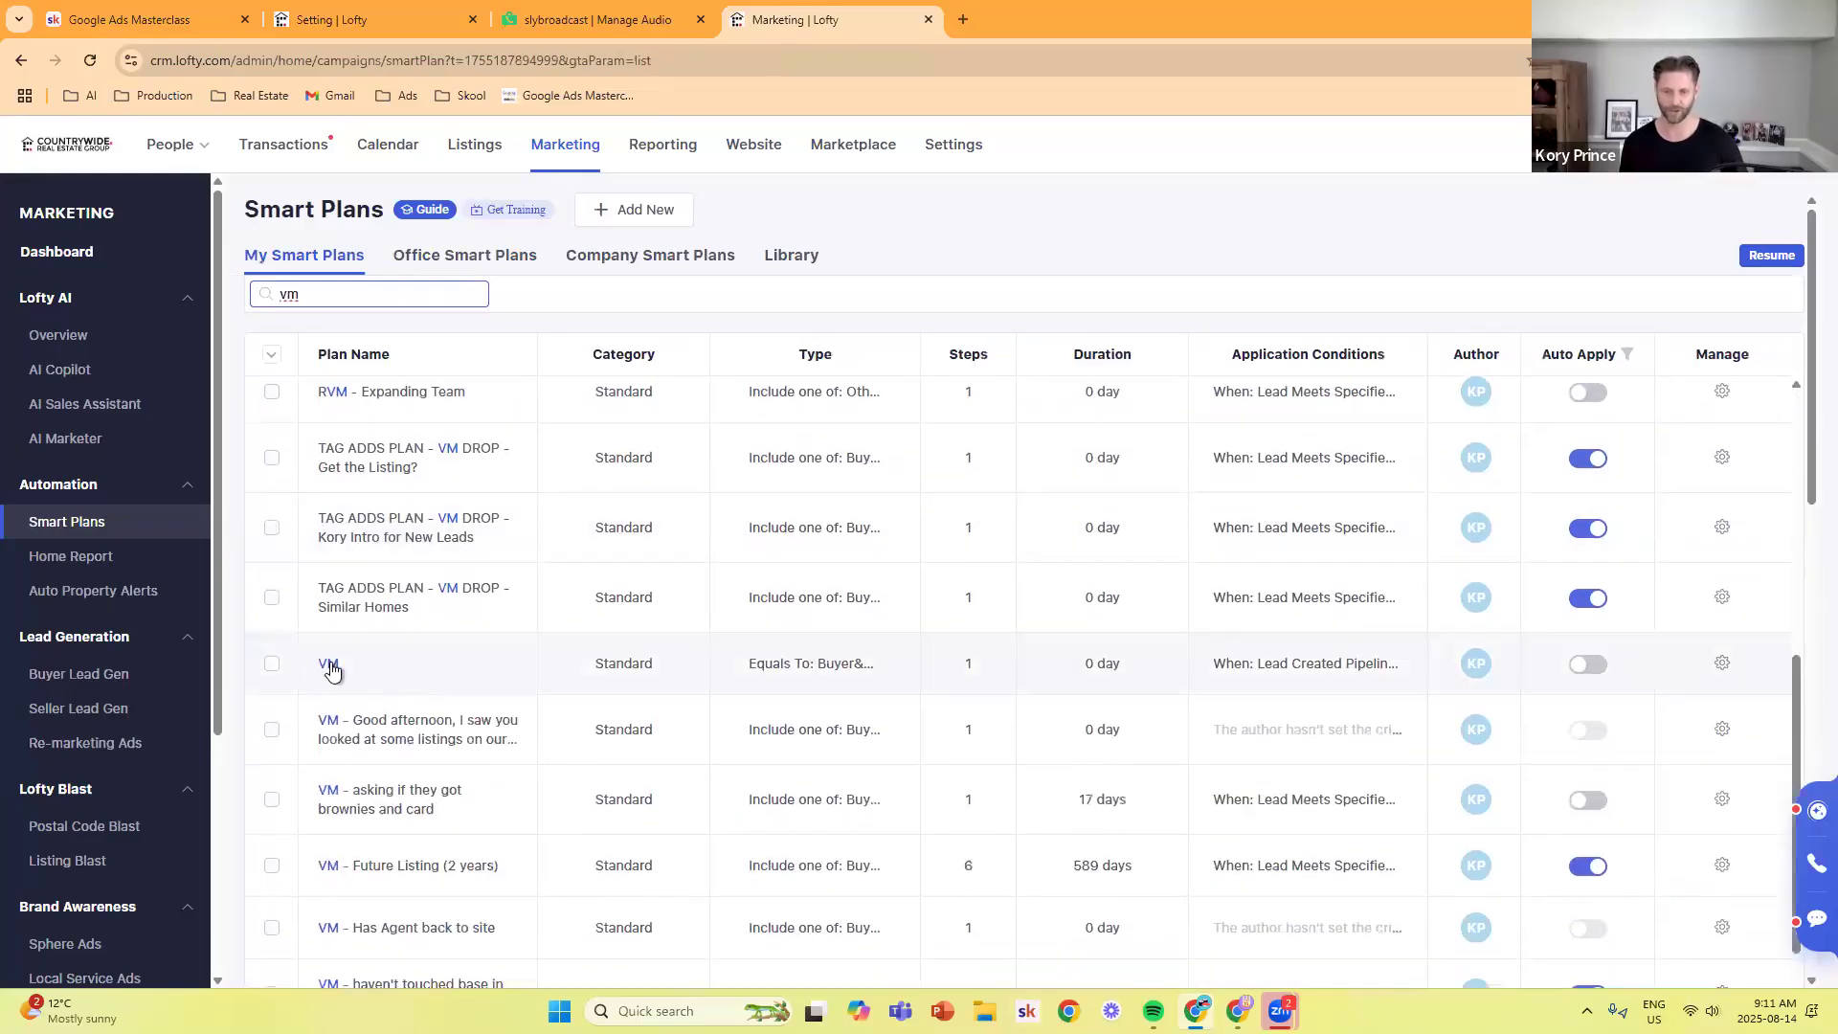
click(325, 664)
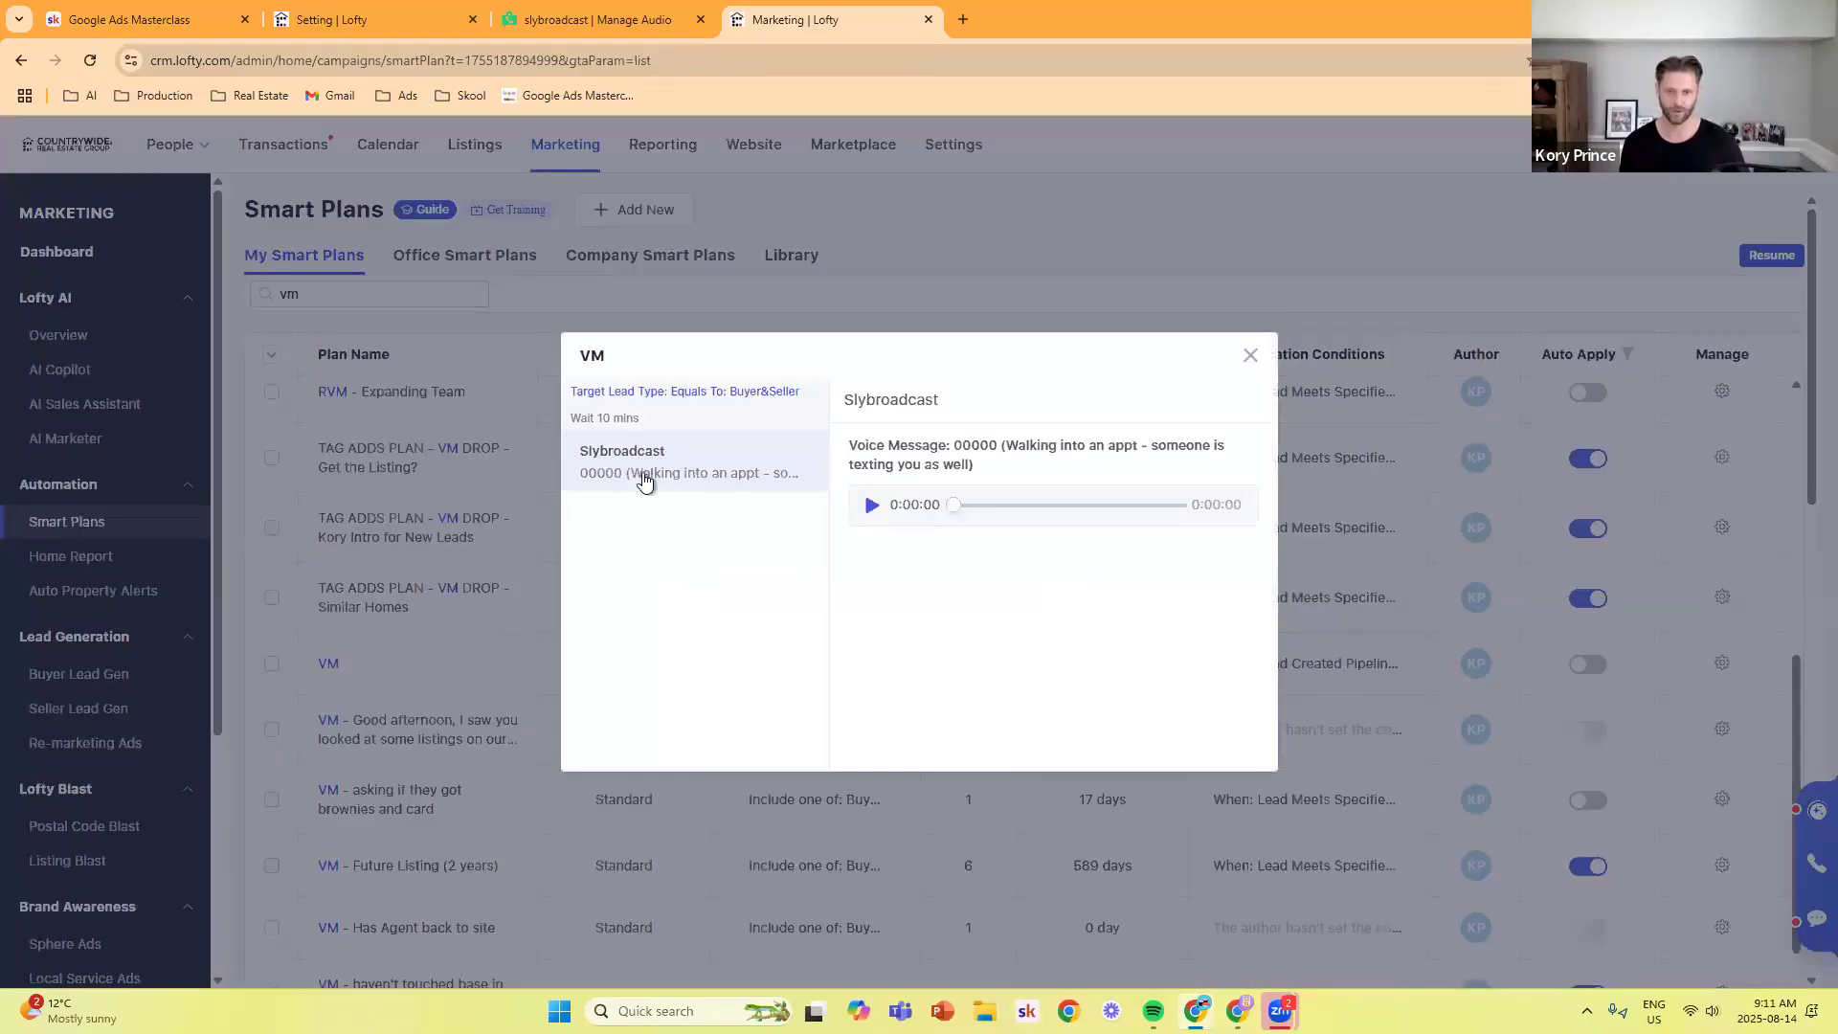
click(1250, 355)
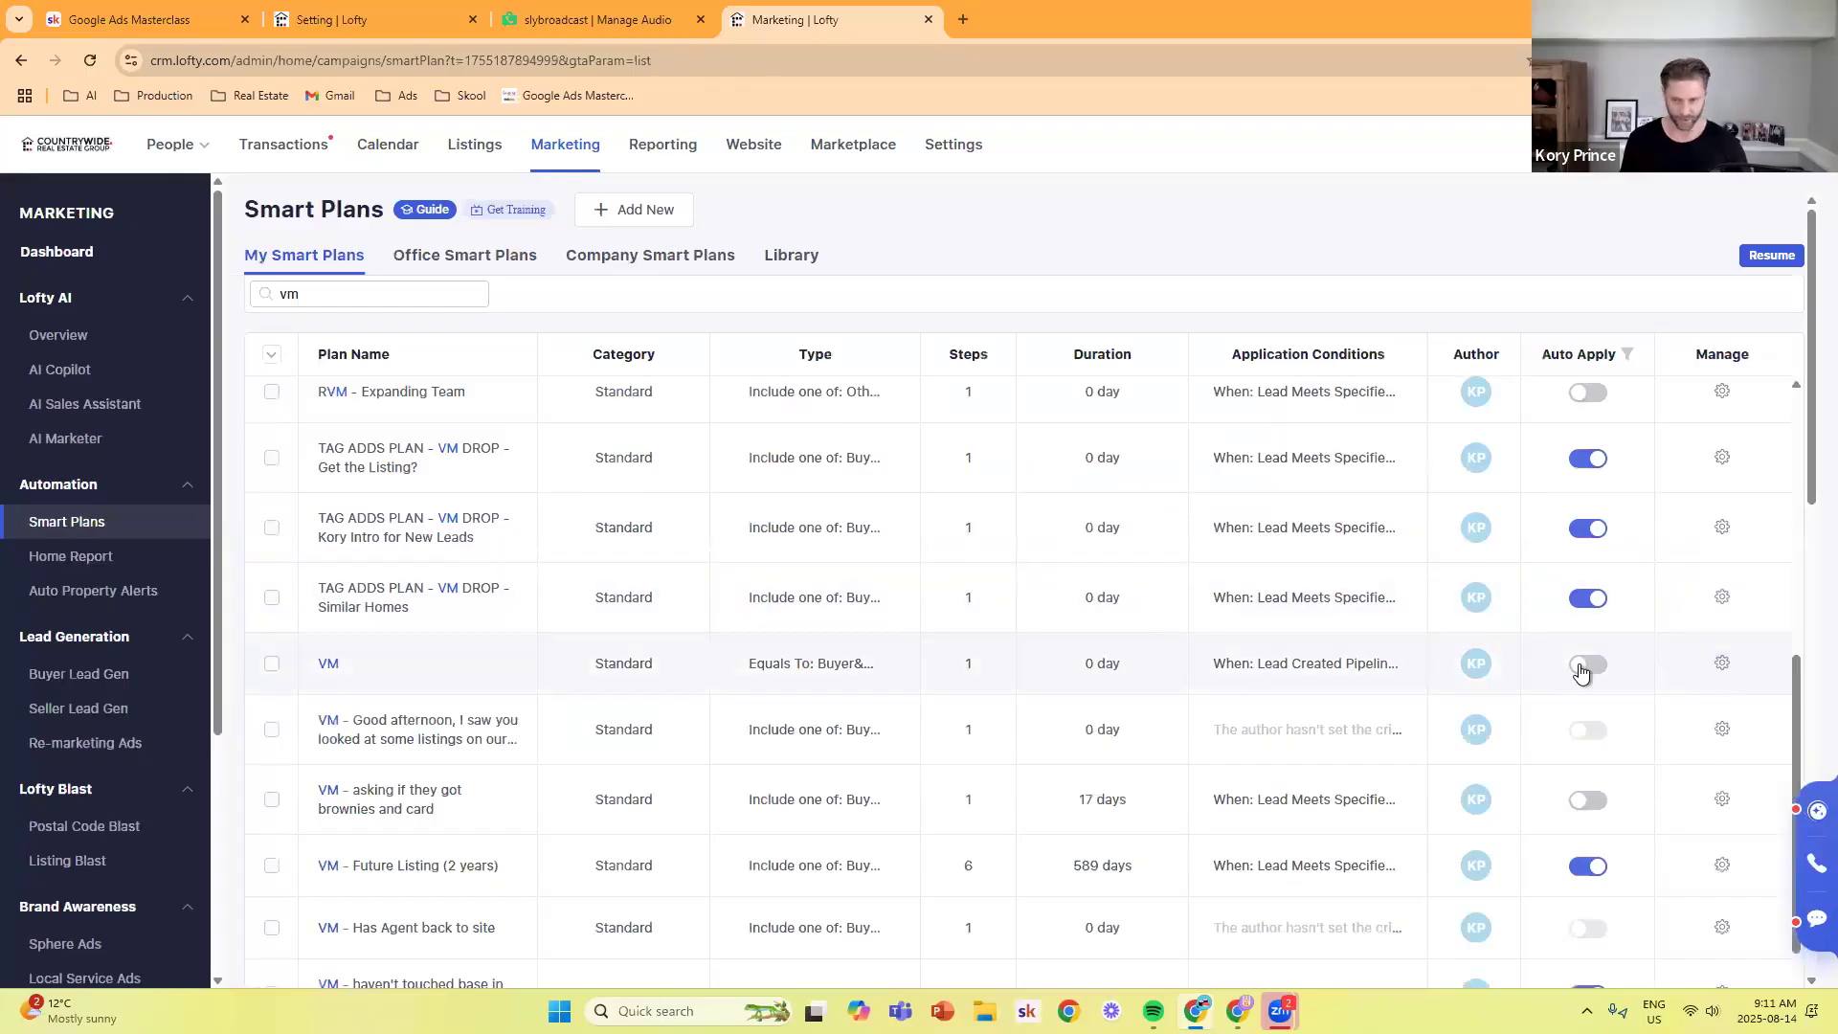
scroll(951, 668, up, 5)
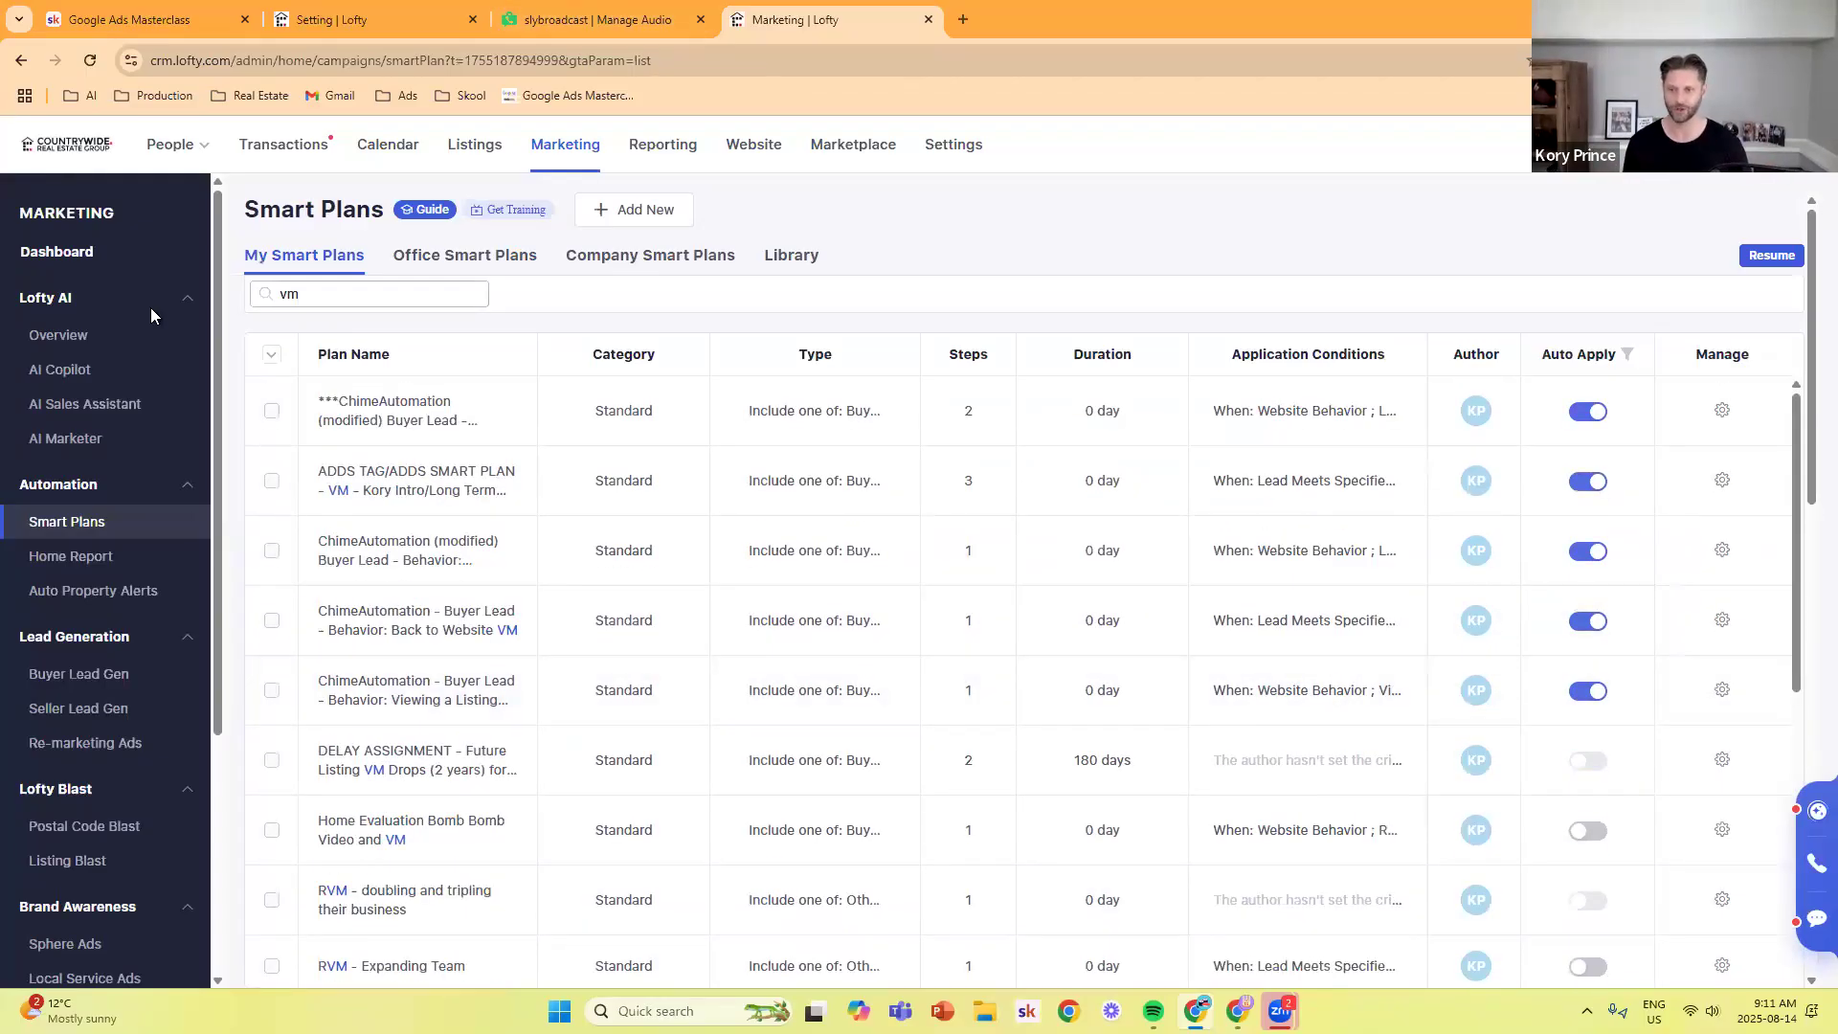
- Re-enter 'VM' as the plan-name search and scroll through the matching plans
key(ctrl+a)
text(VM)
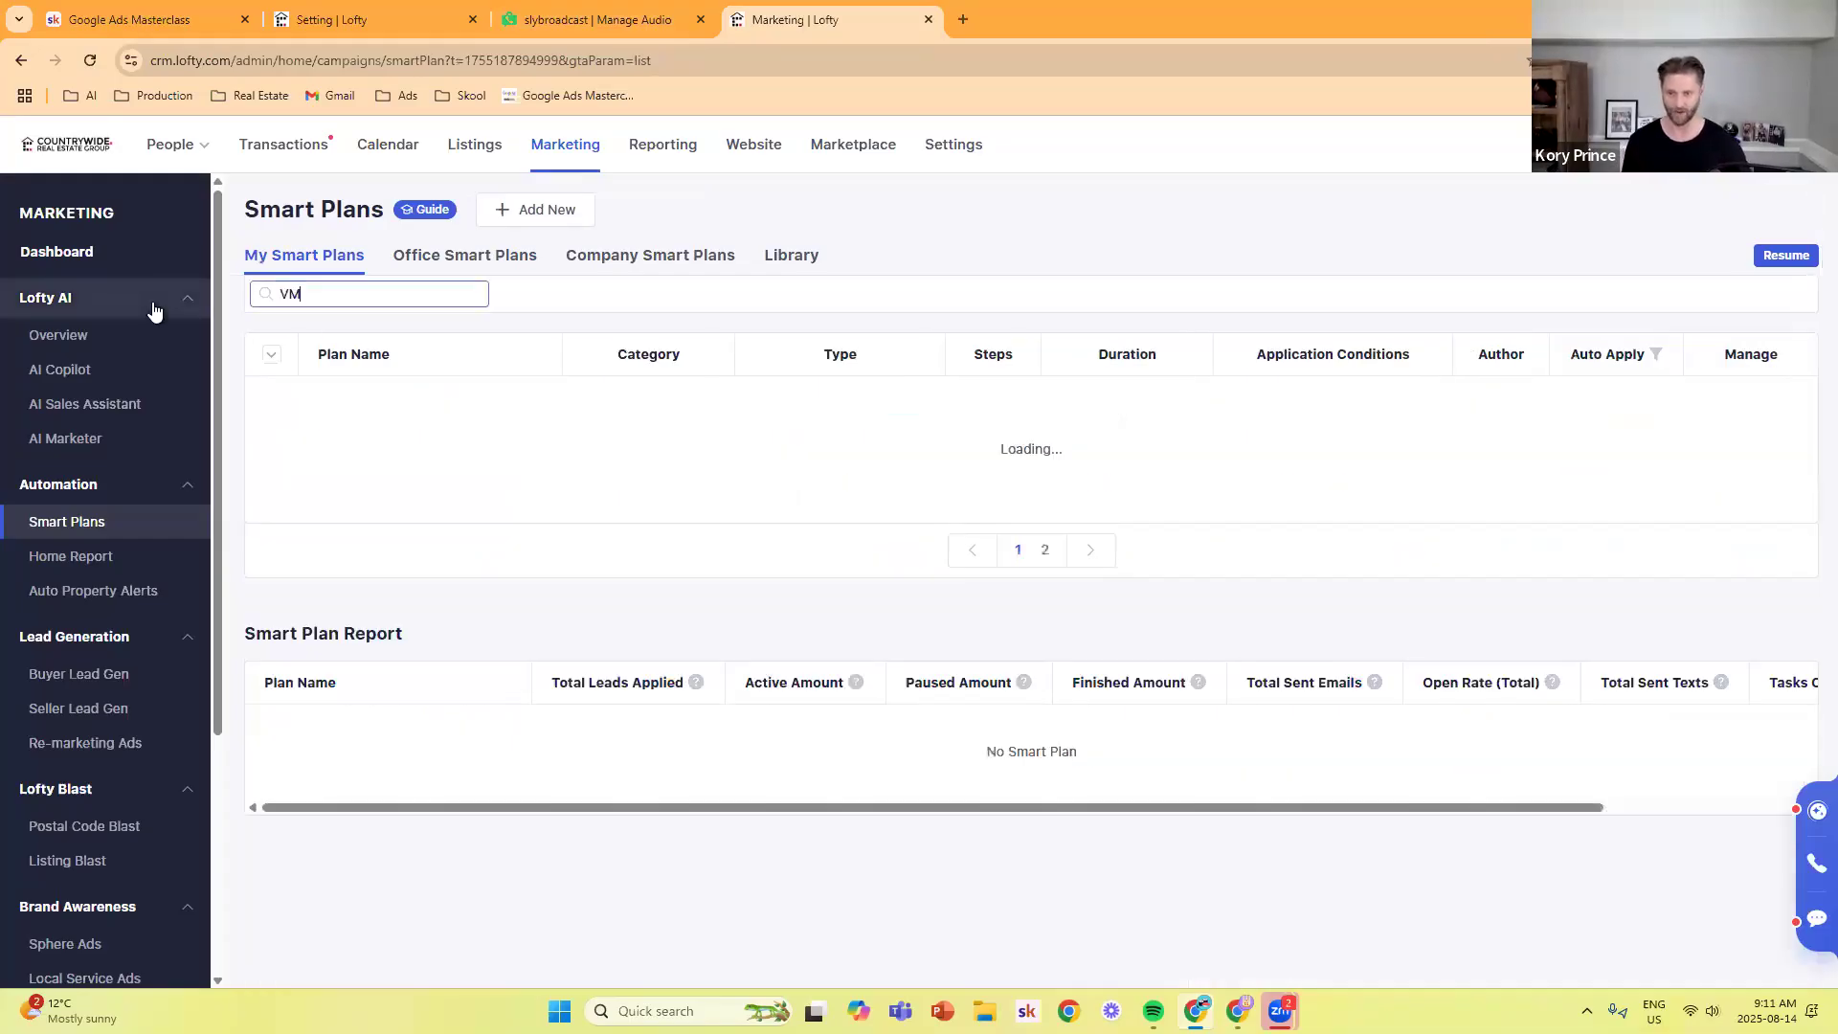
scroll(1008, 561, down, 2)
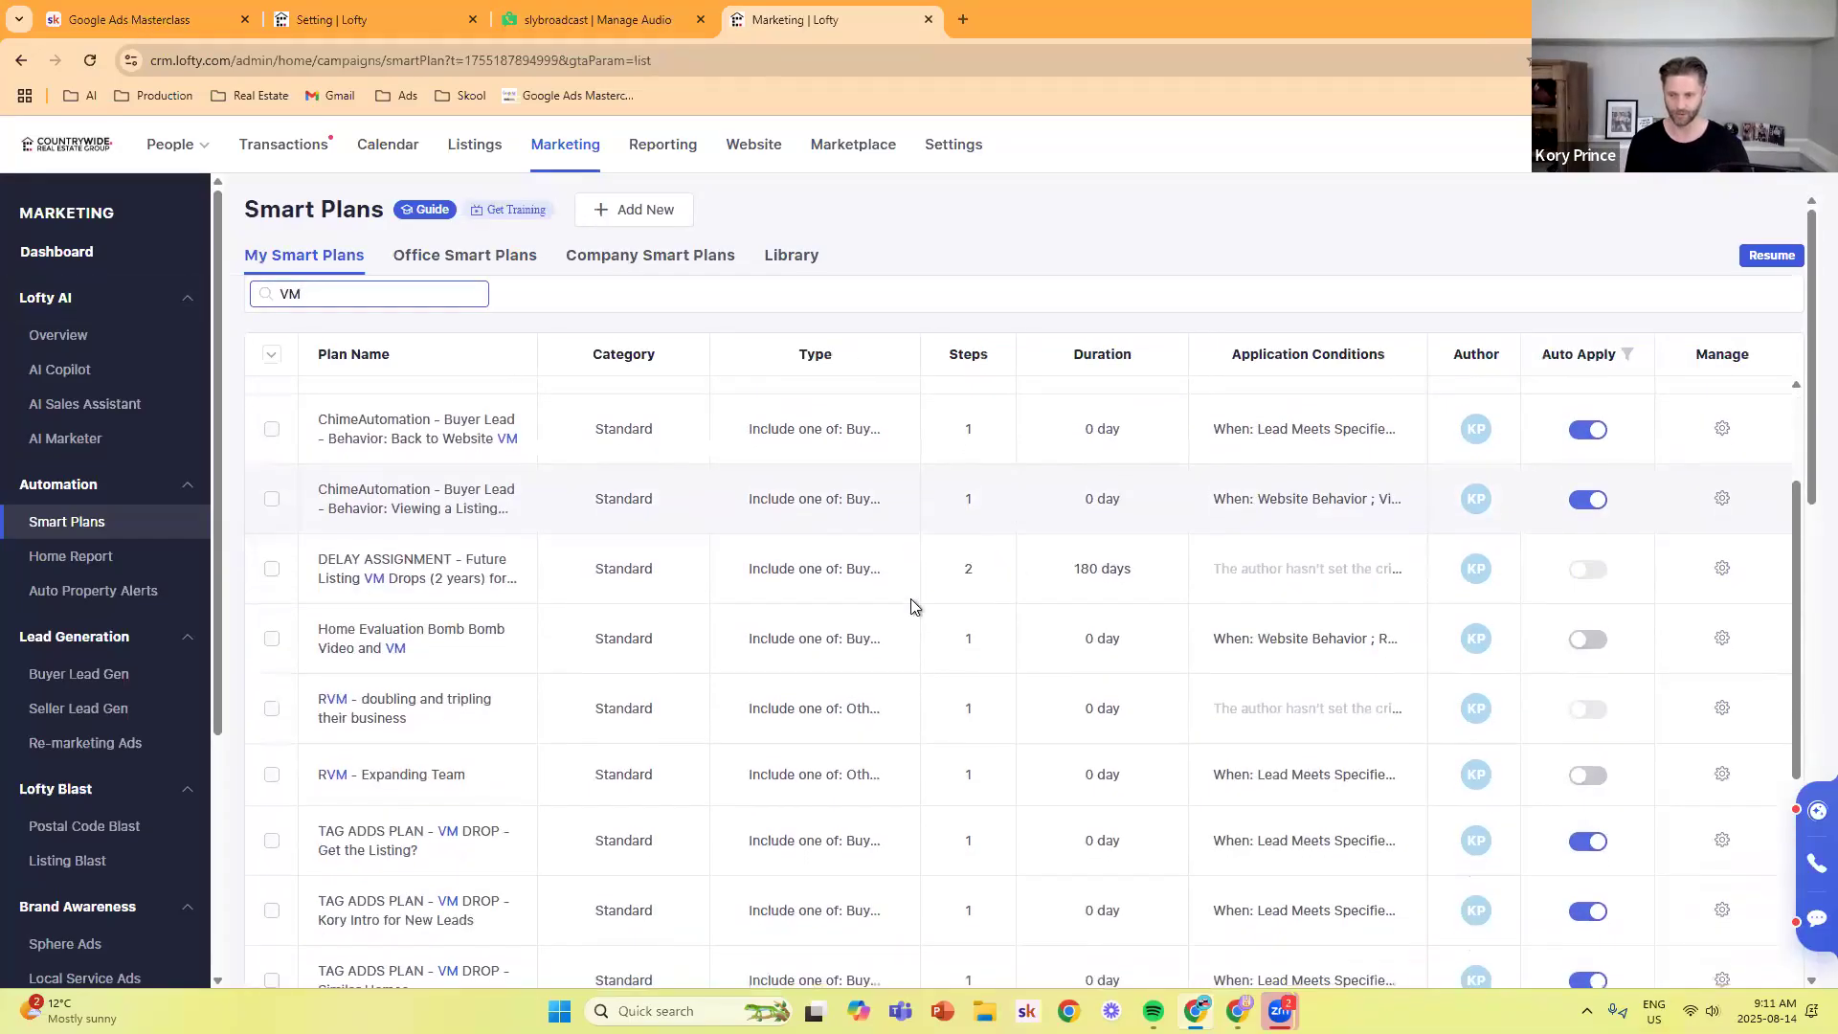
scroll(852, 657, down, 5)
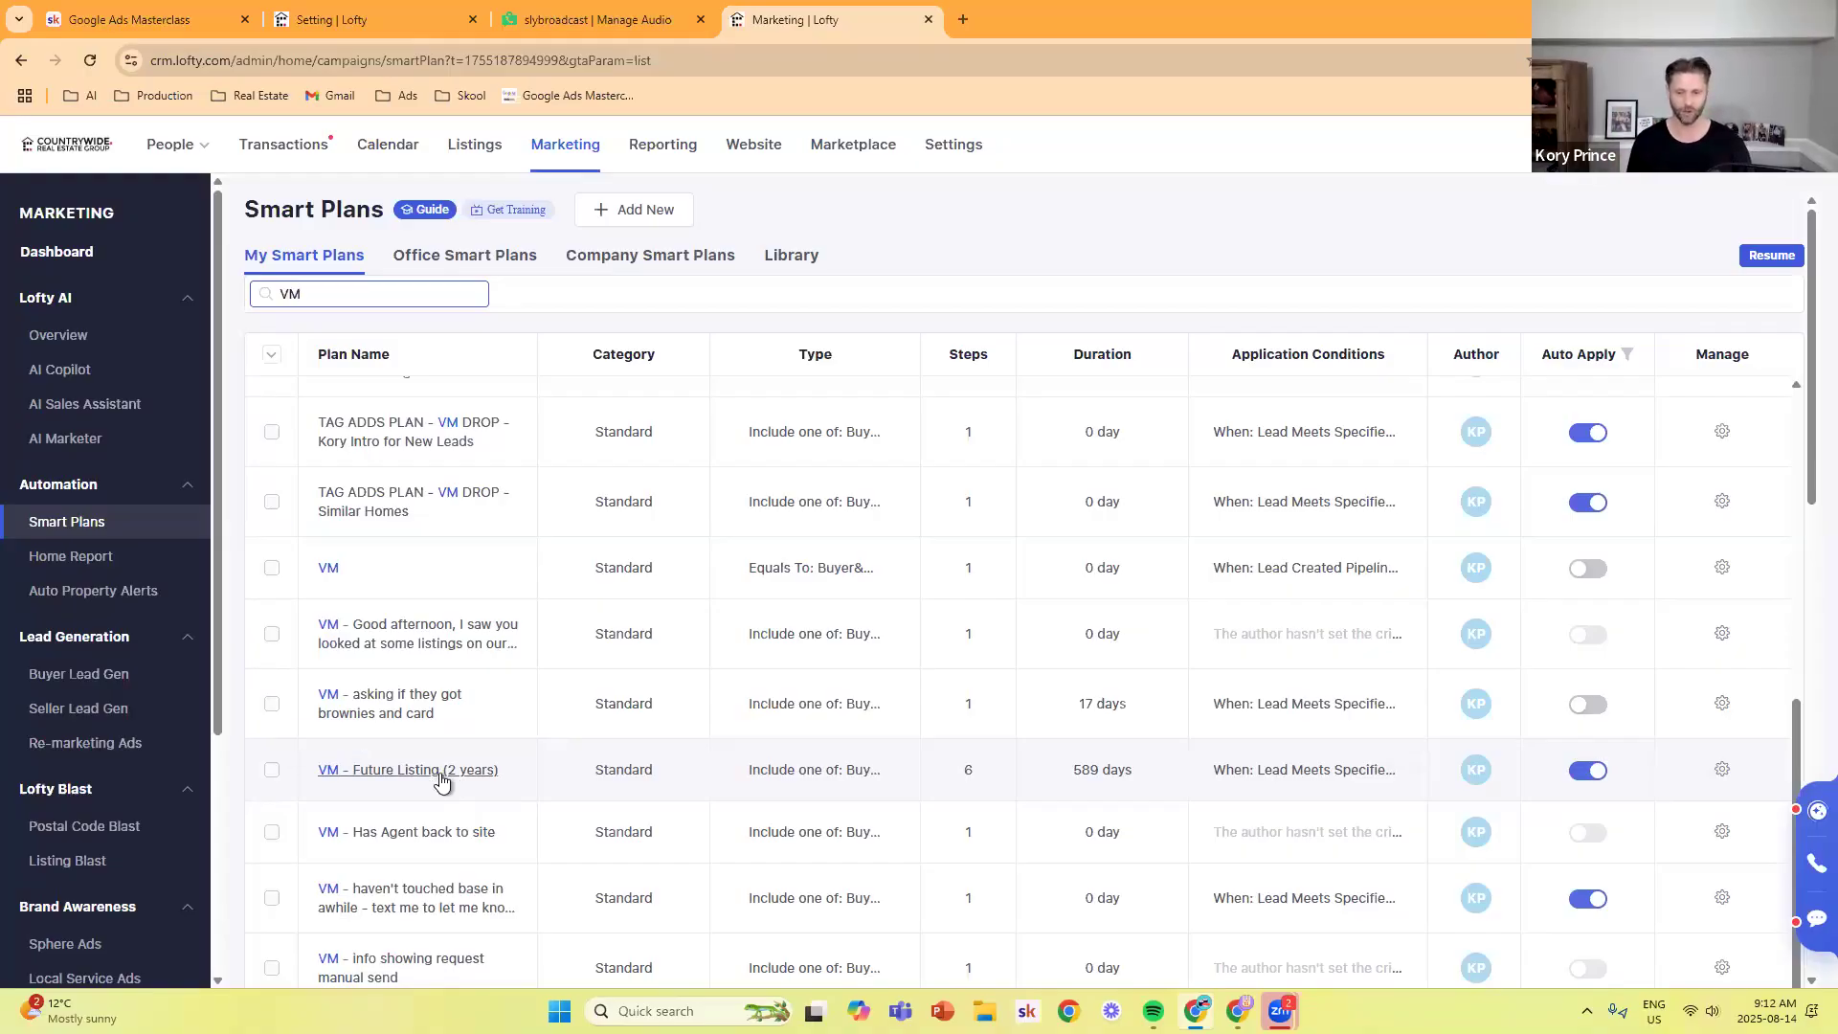
- Preview VM - Future Listing (2 years), scroll its steps, play Future Listing 1, then close it
click(441, 777)
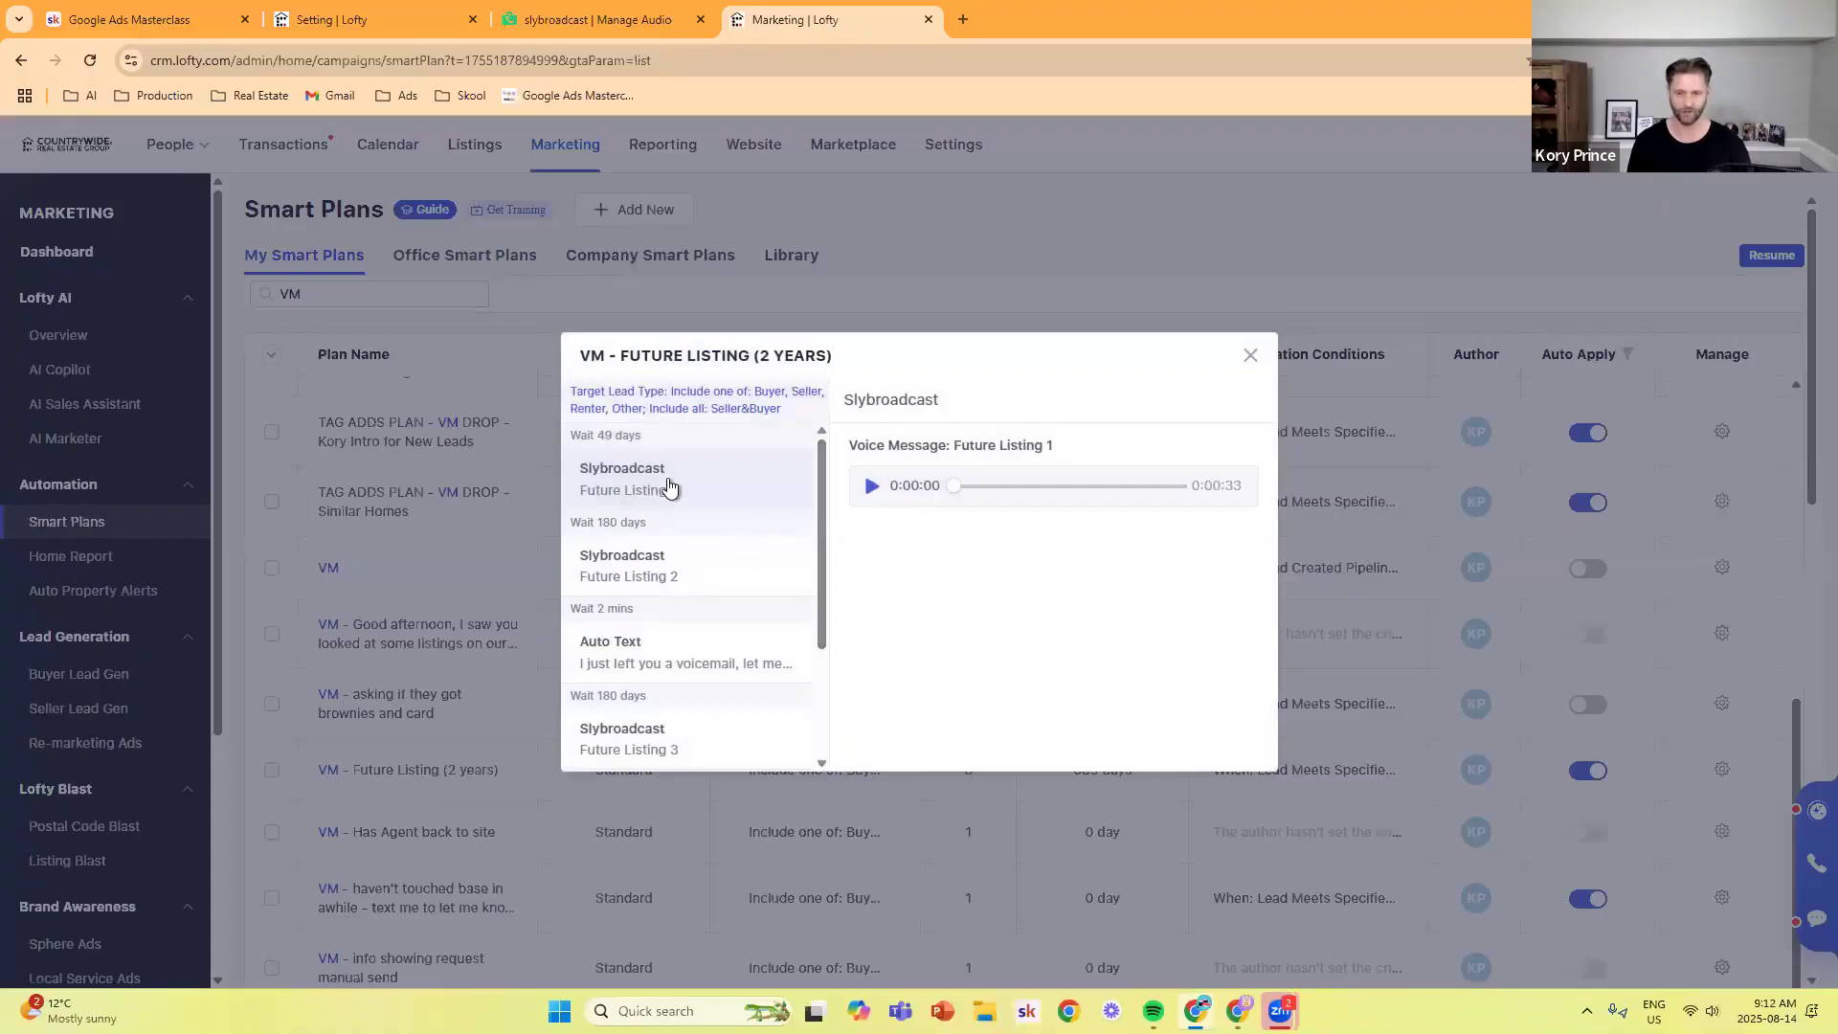
click(1250, 356)
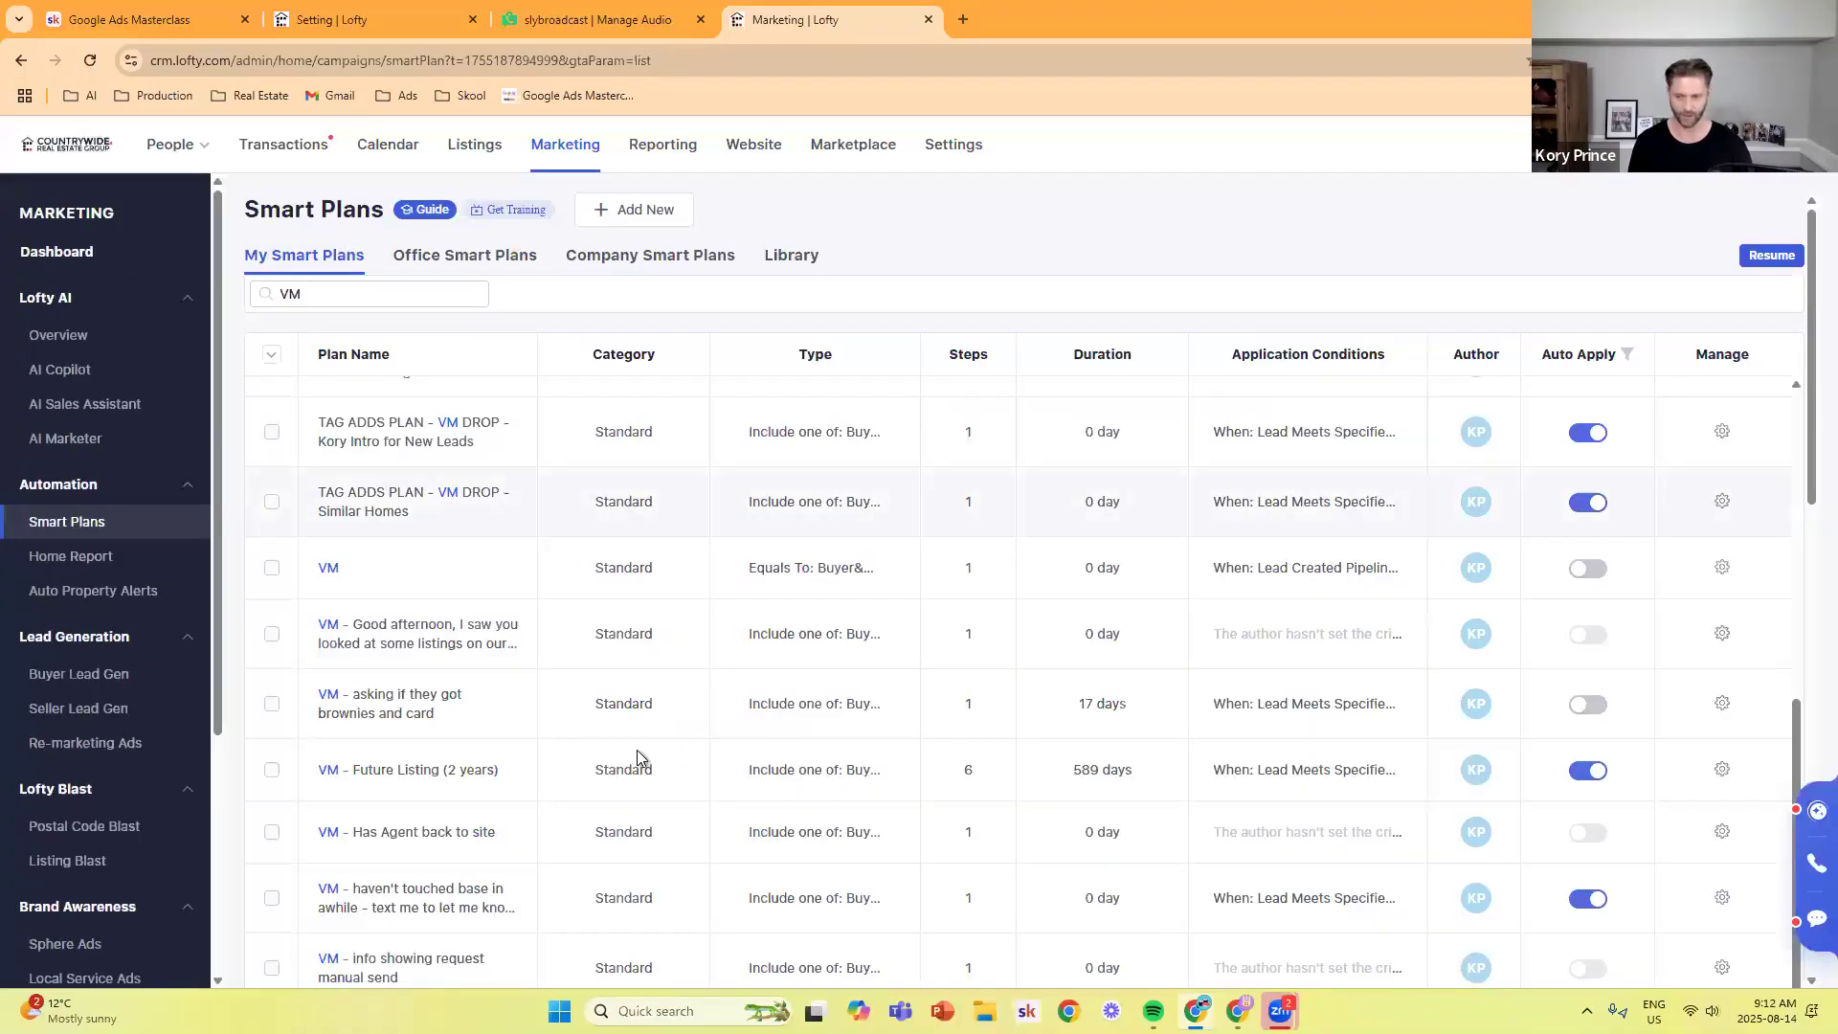
click(465, 771)
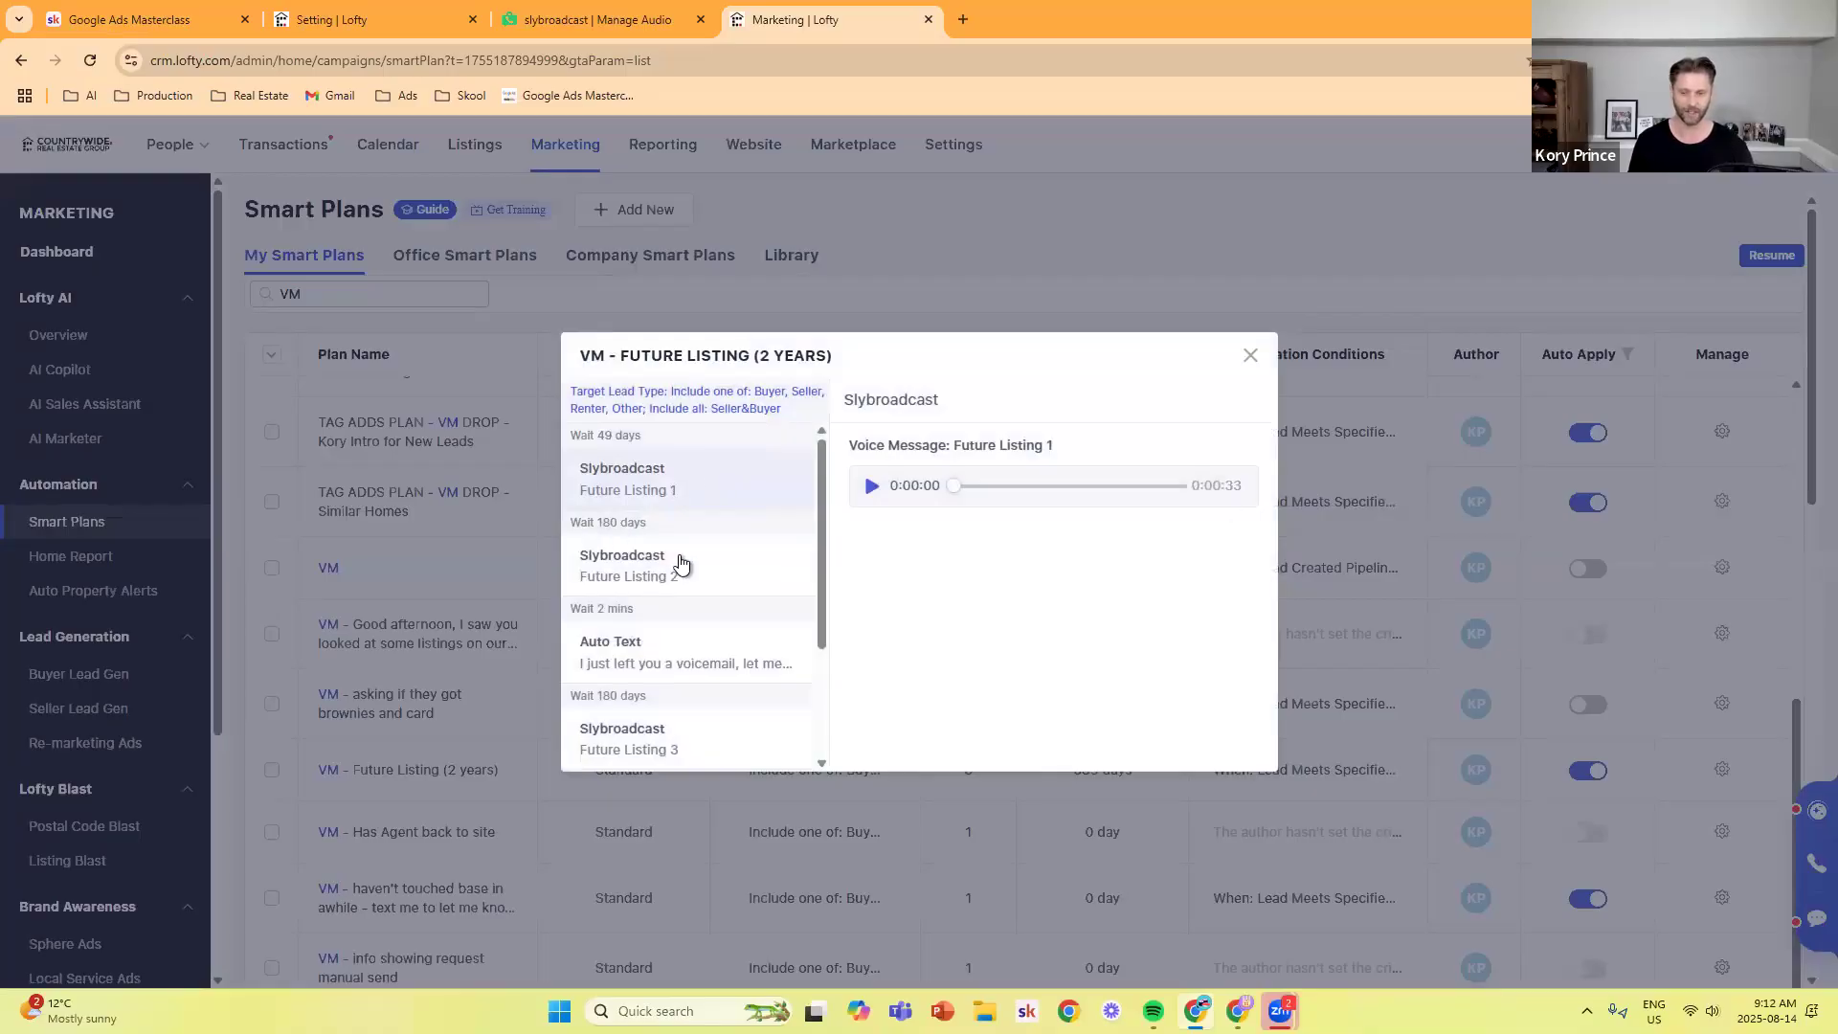
scroll(679, 565, down, 4)
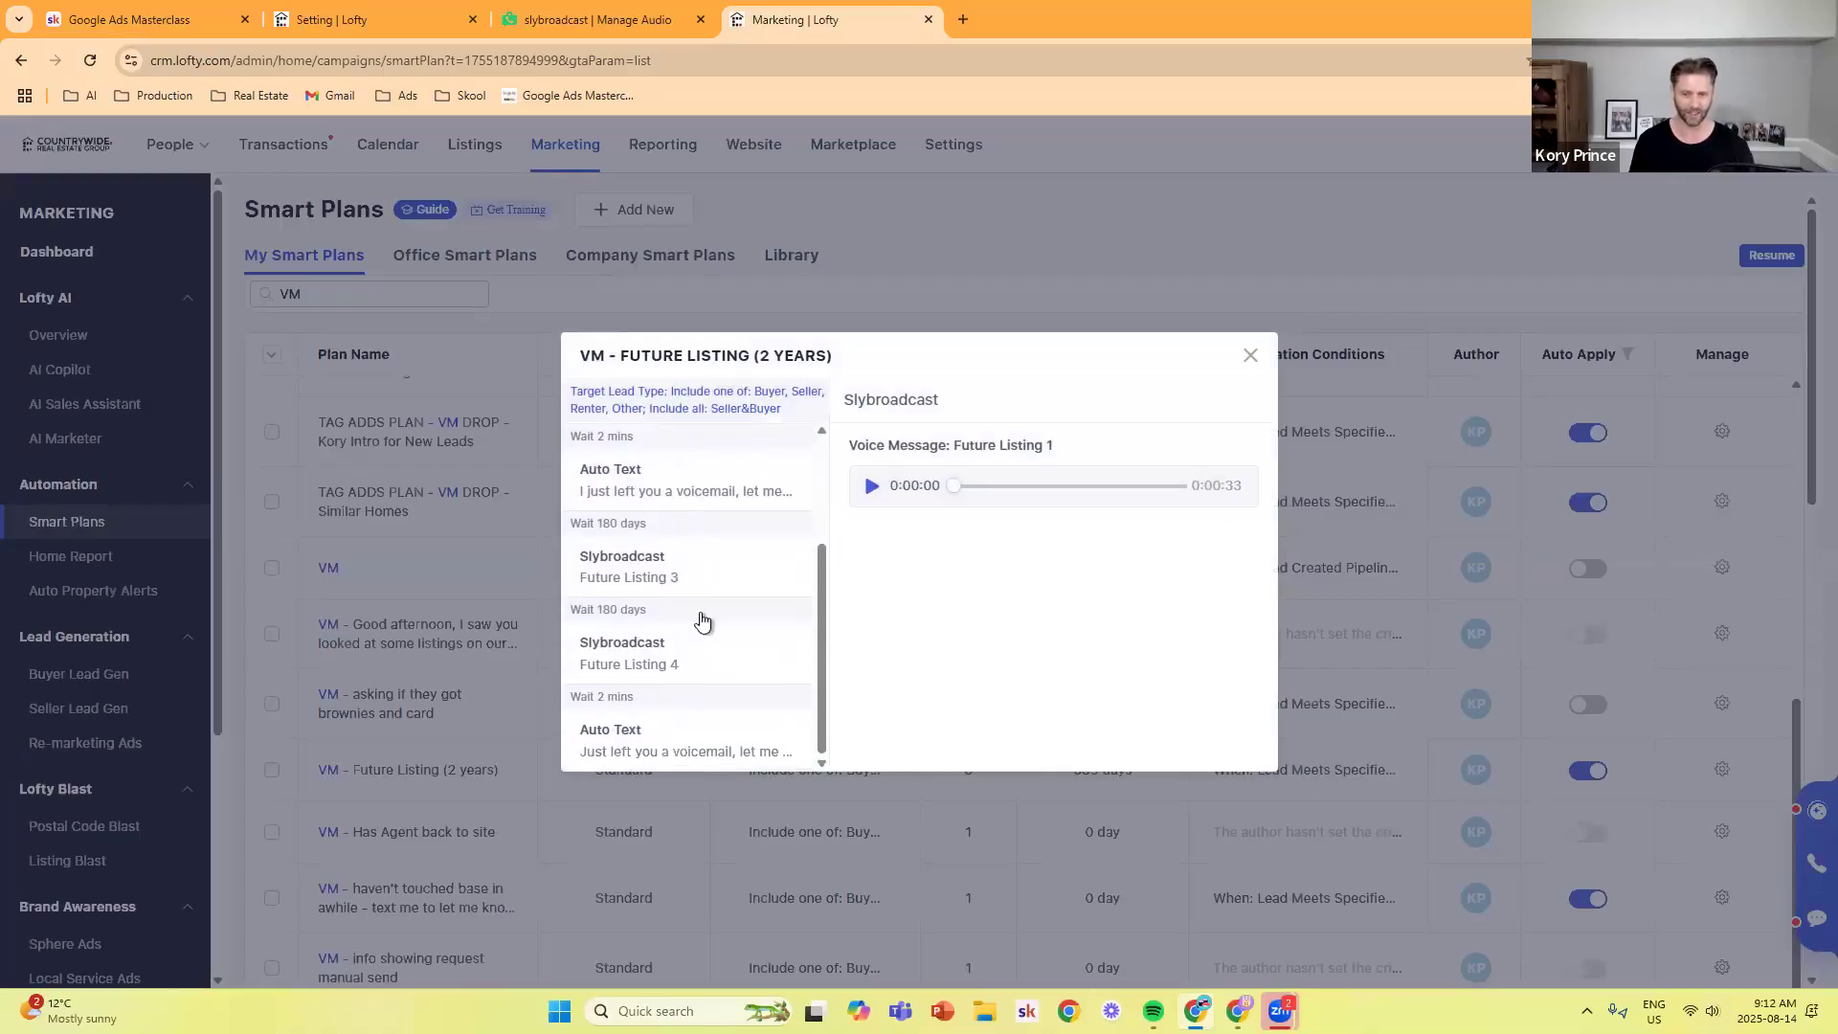
scroll(694, 622, up, 4)
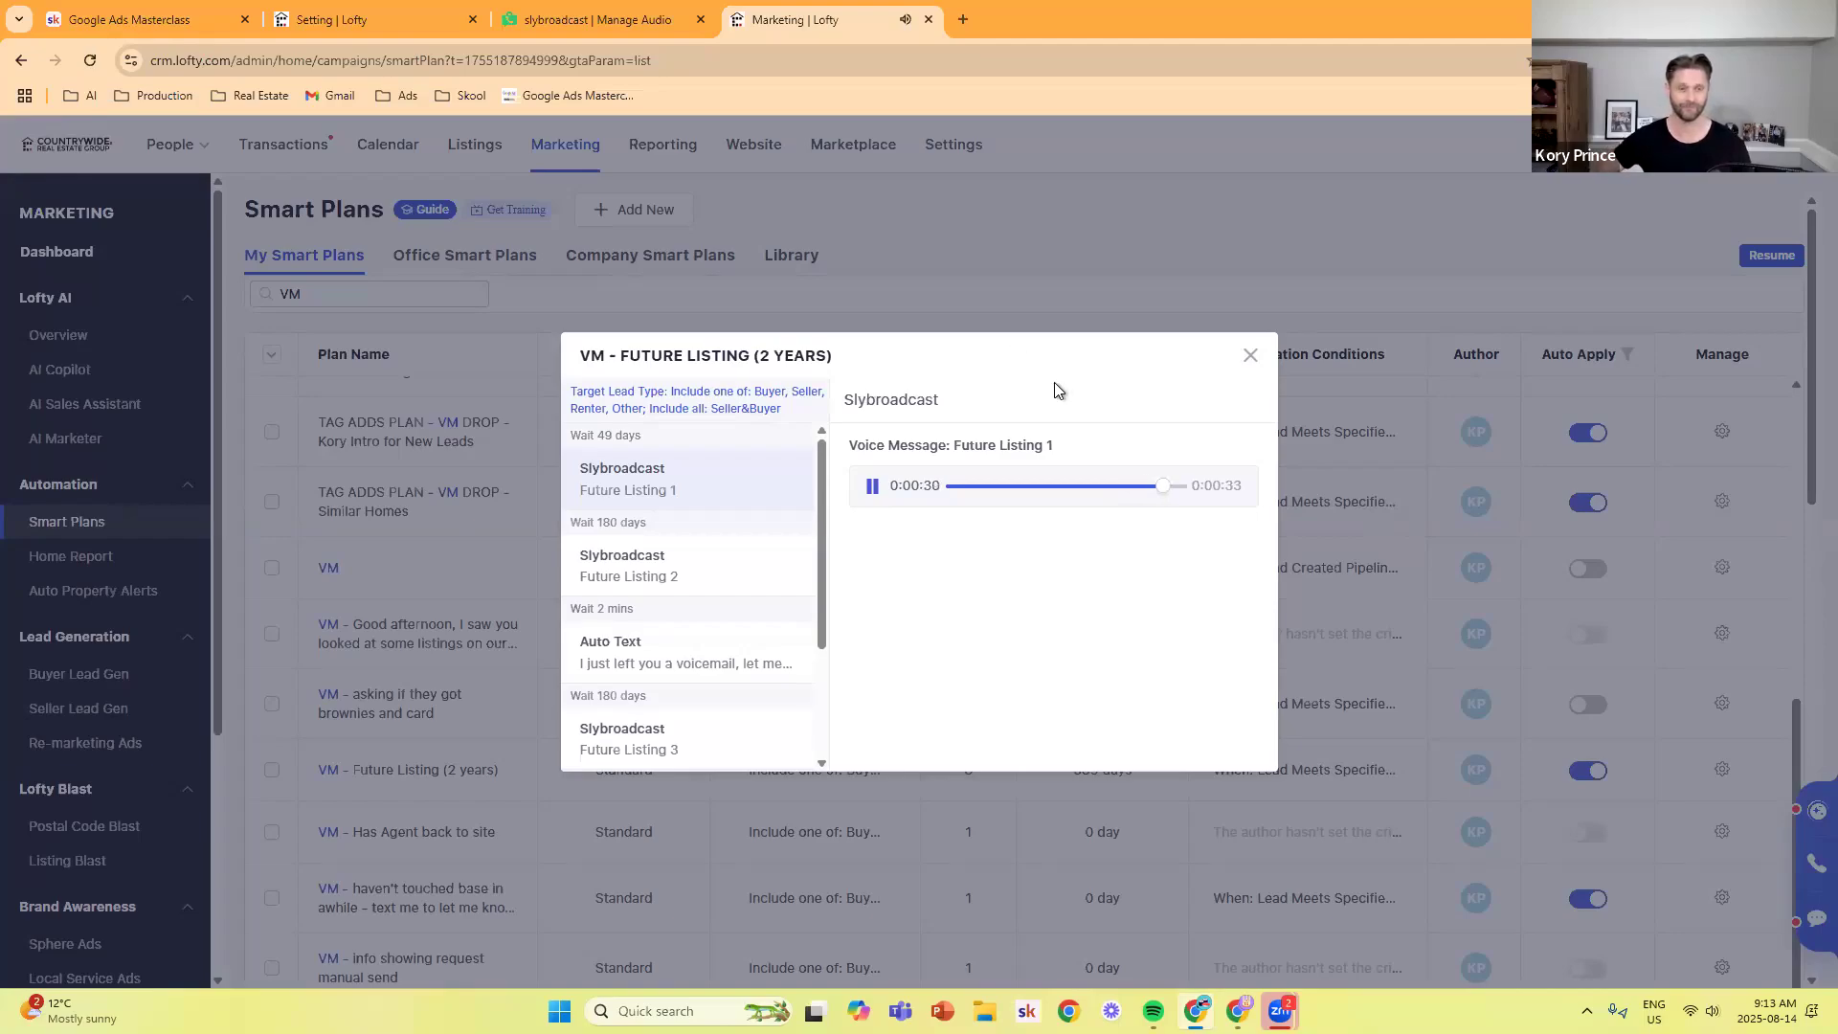
click(1250, 357)
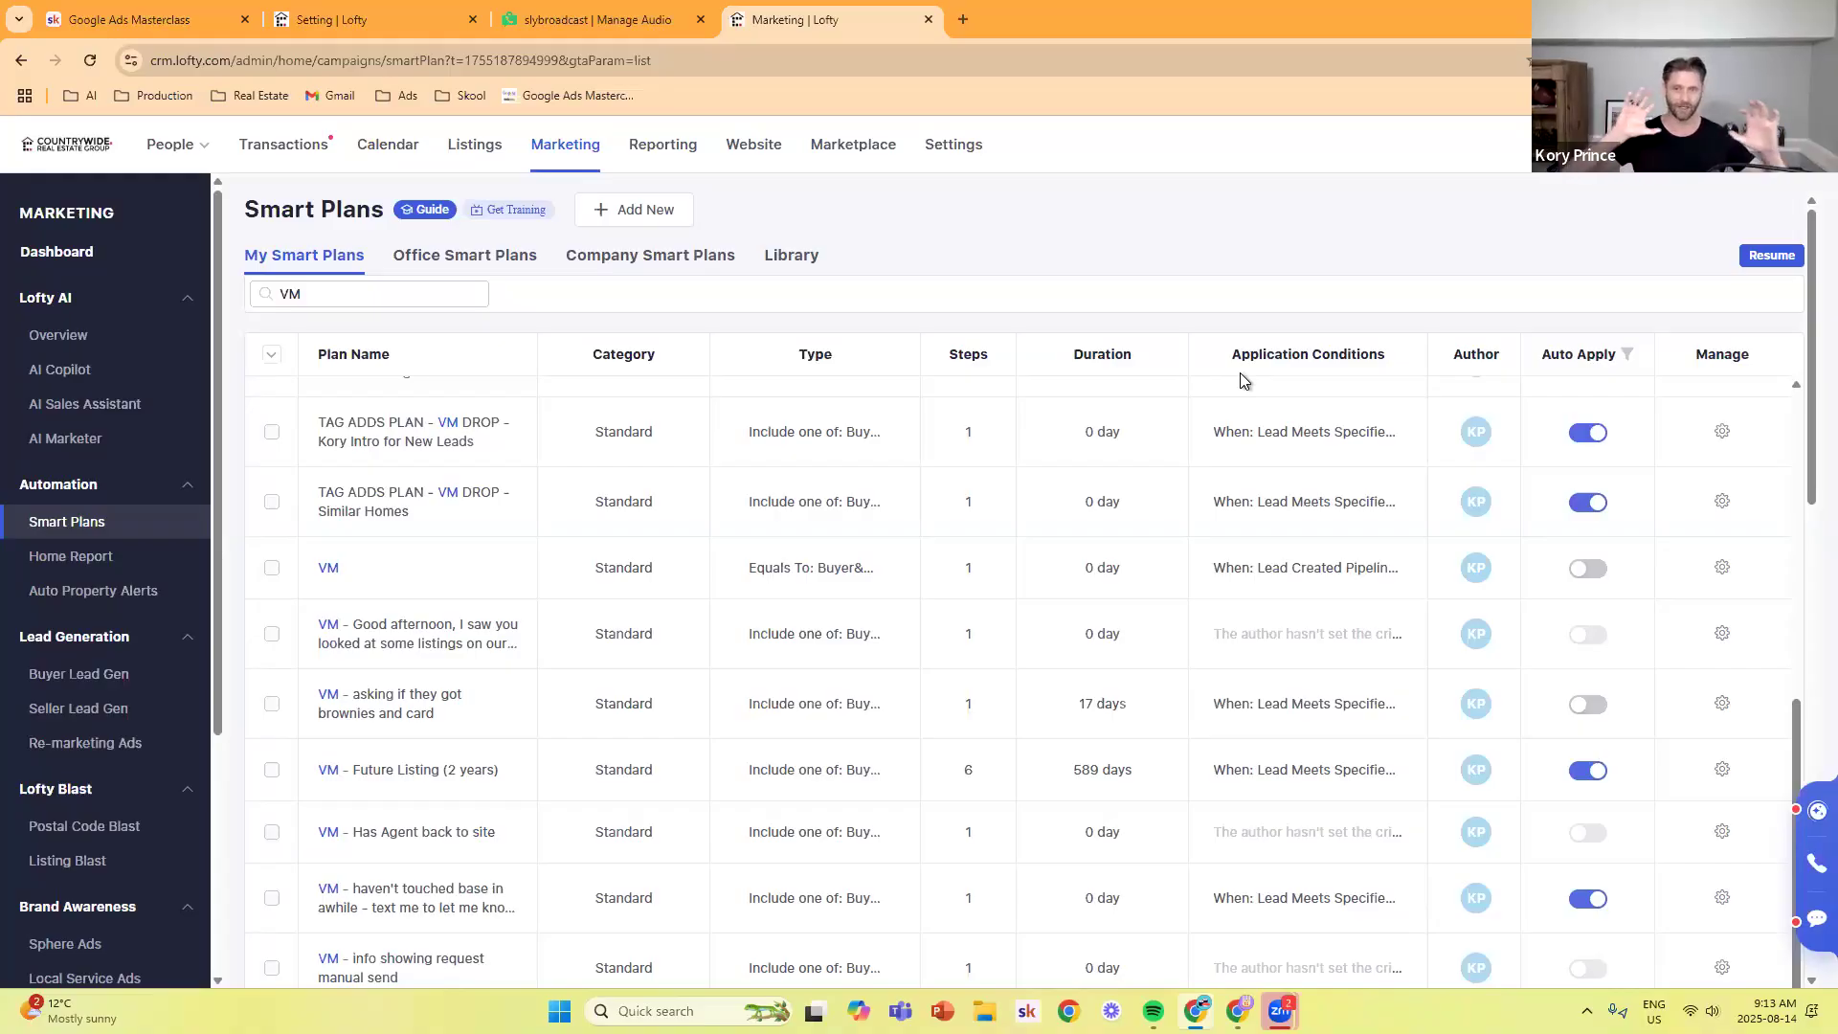
- Switch to the Lofty integrations settings browser tab
click(405, 6)
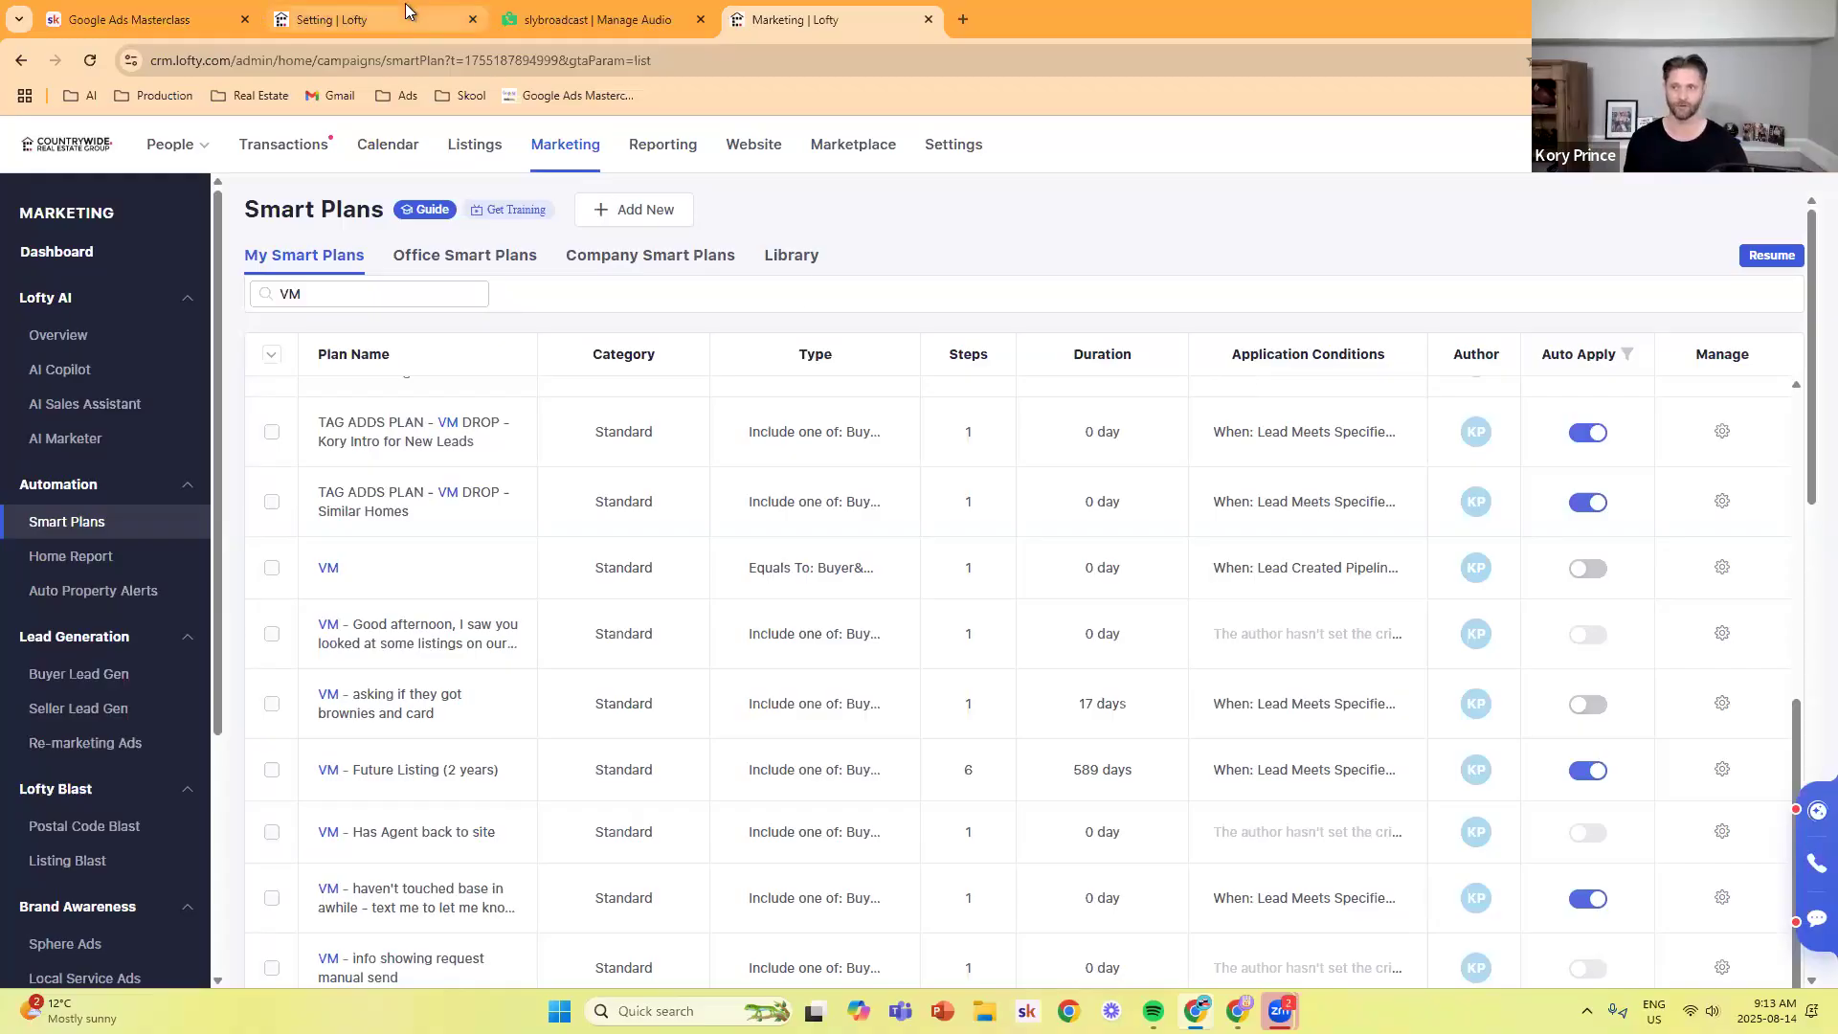
- Review the Integrations page, then switch to the Slybroadcast Manage Audio recordings tab
scroll(731, 469, up, 1)
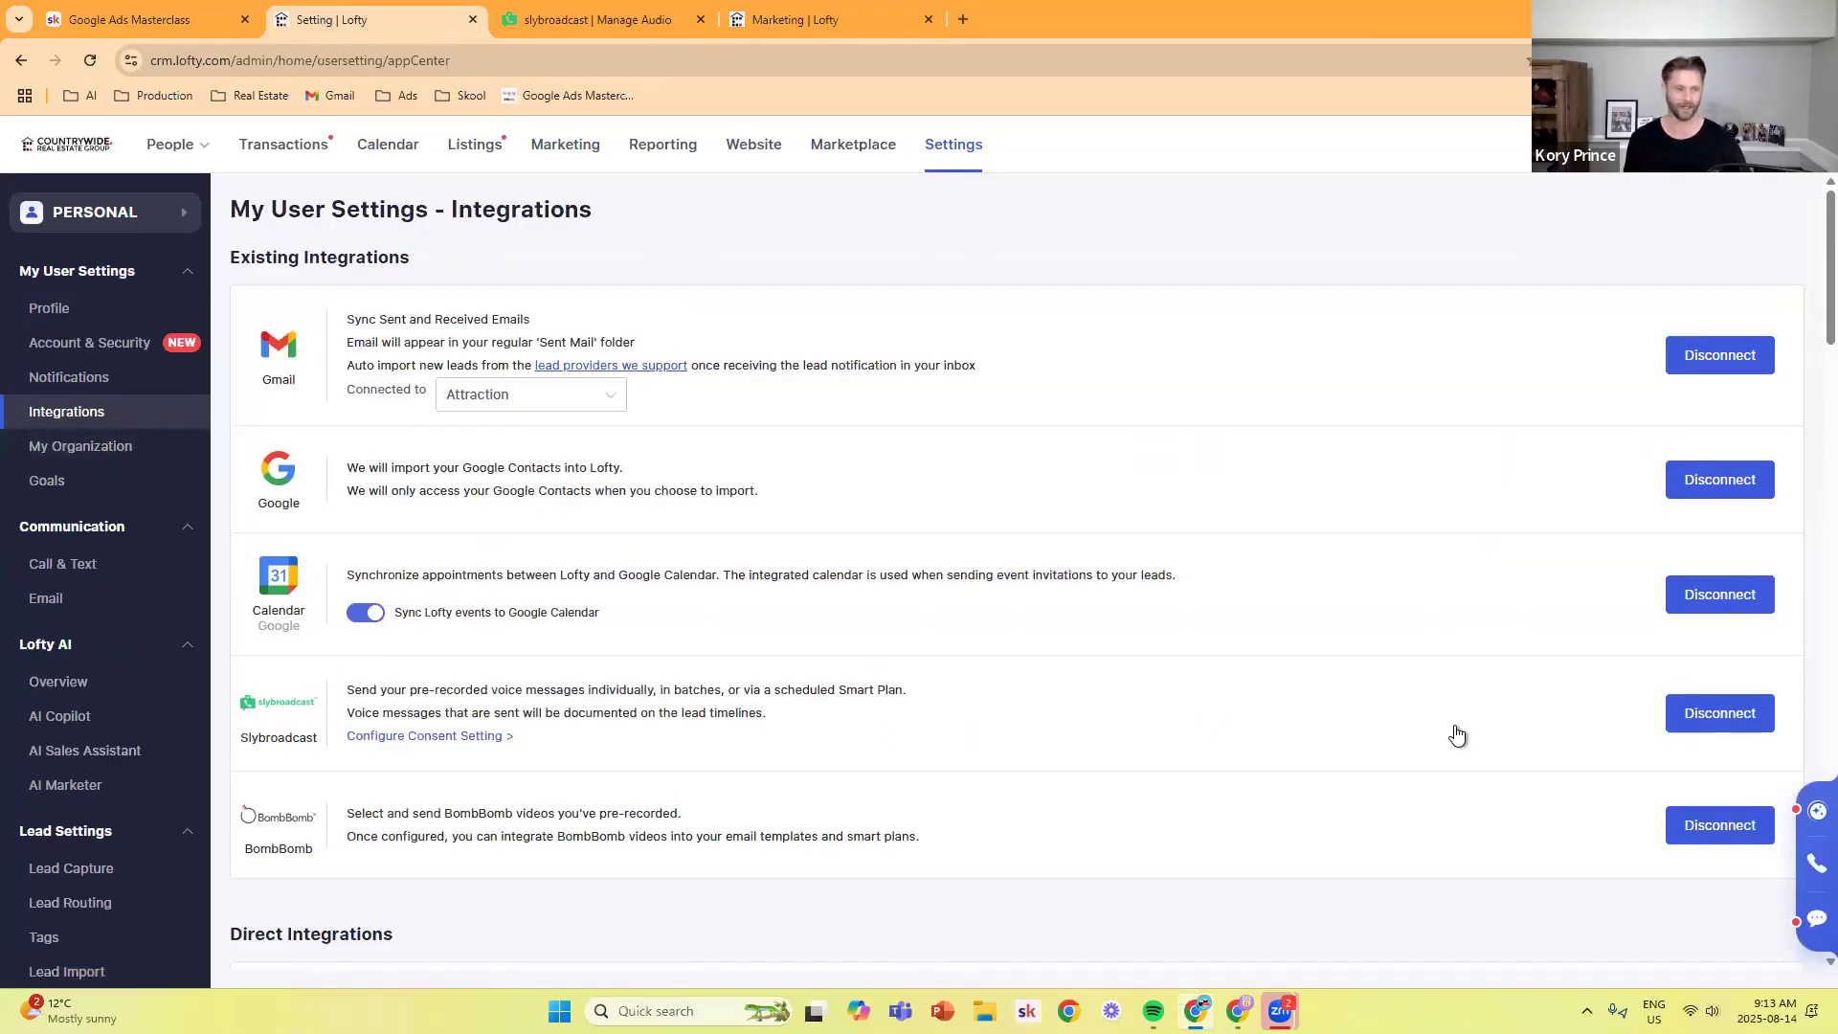
click(611, 17)
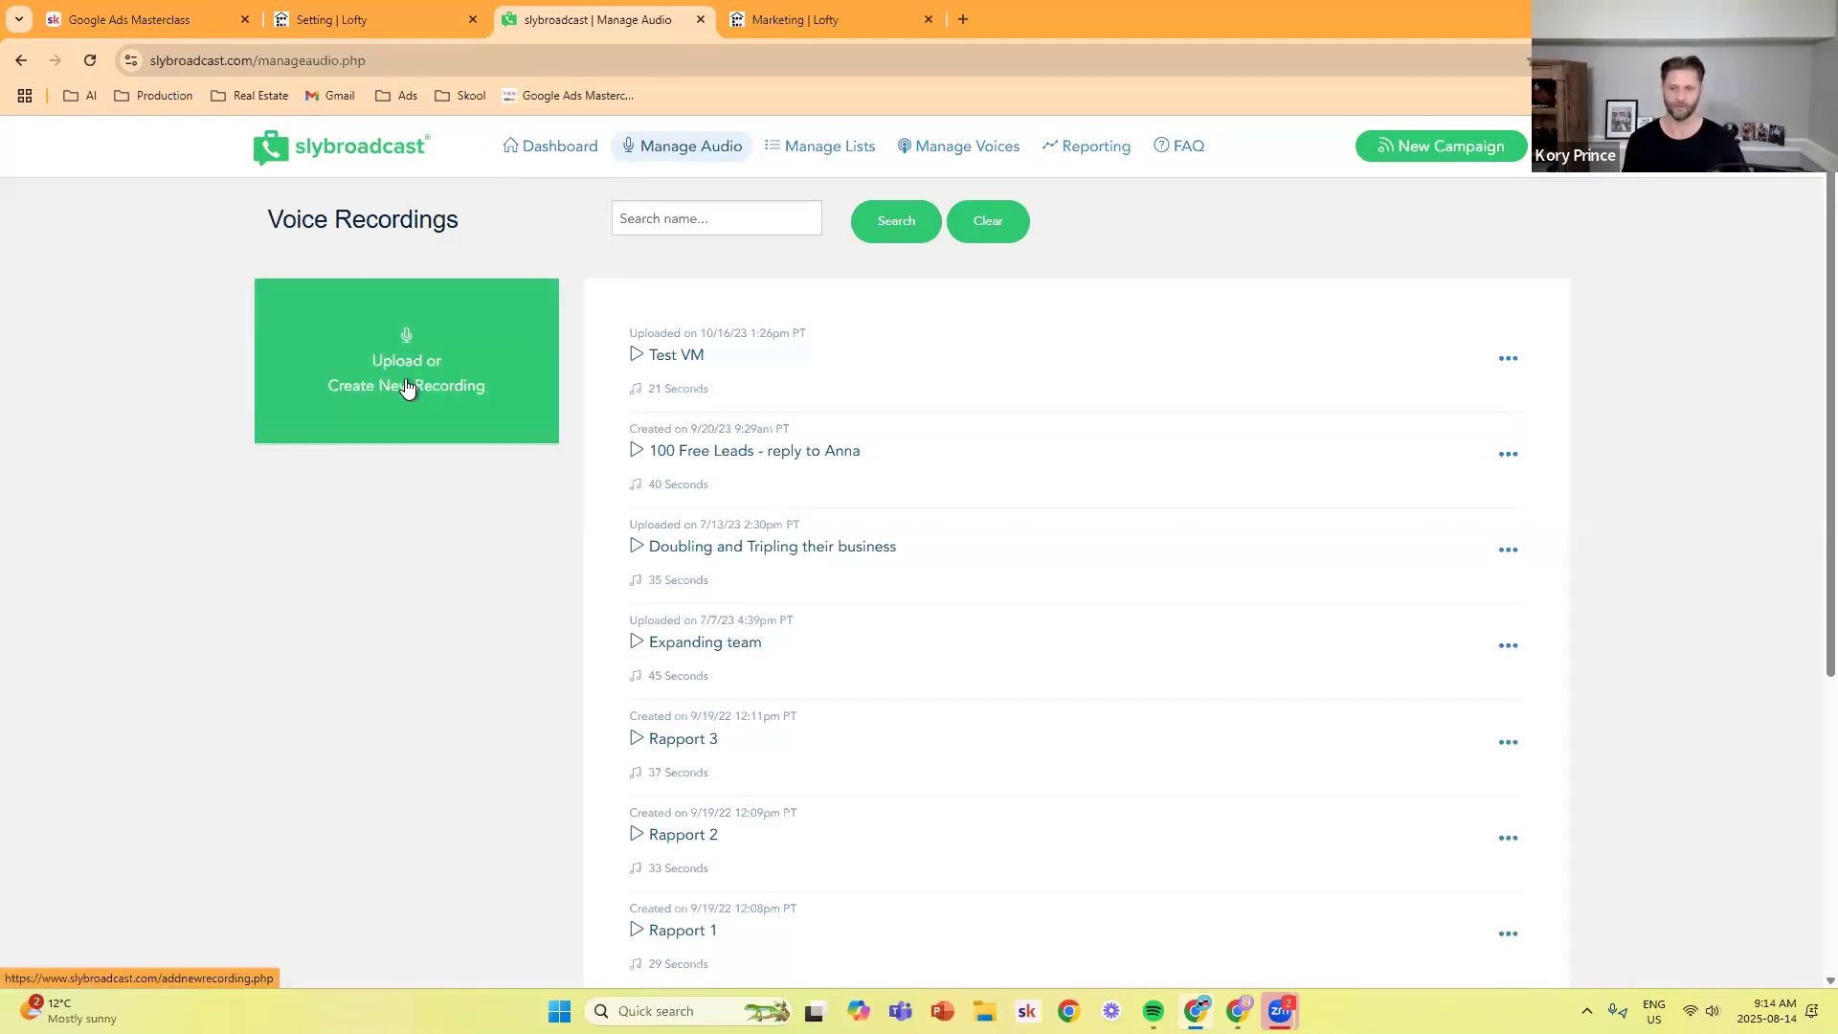
click(409, 386)
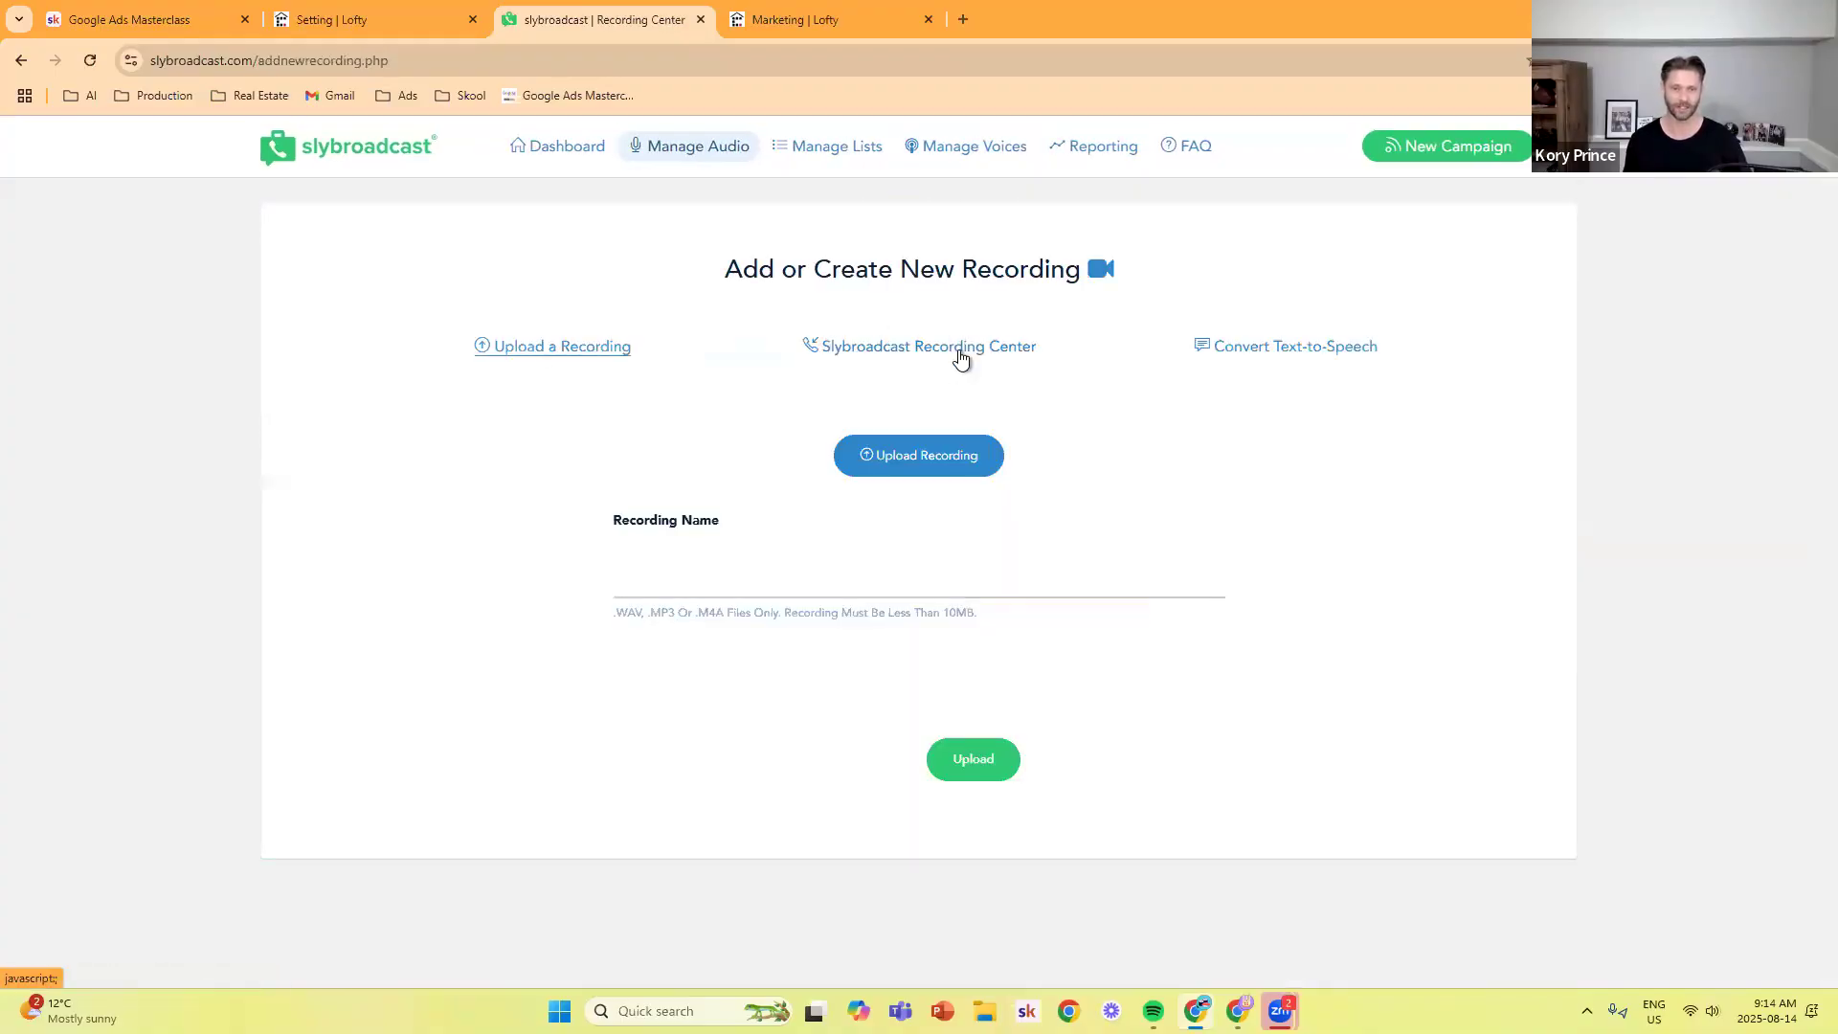
click(960, 359)
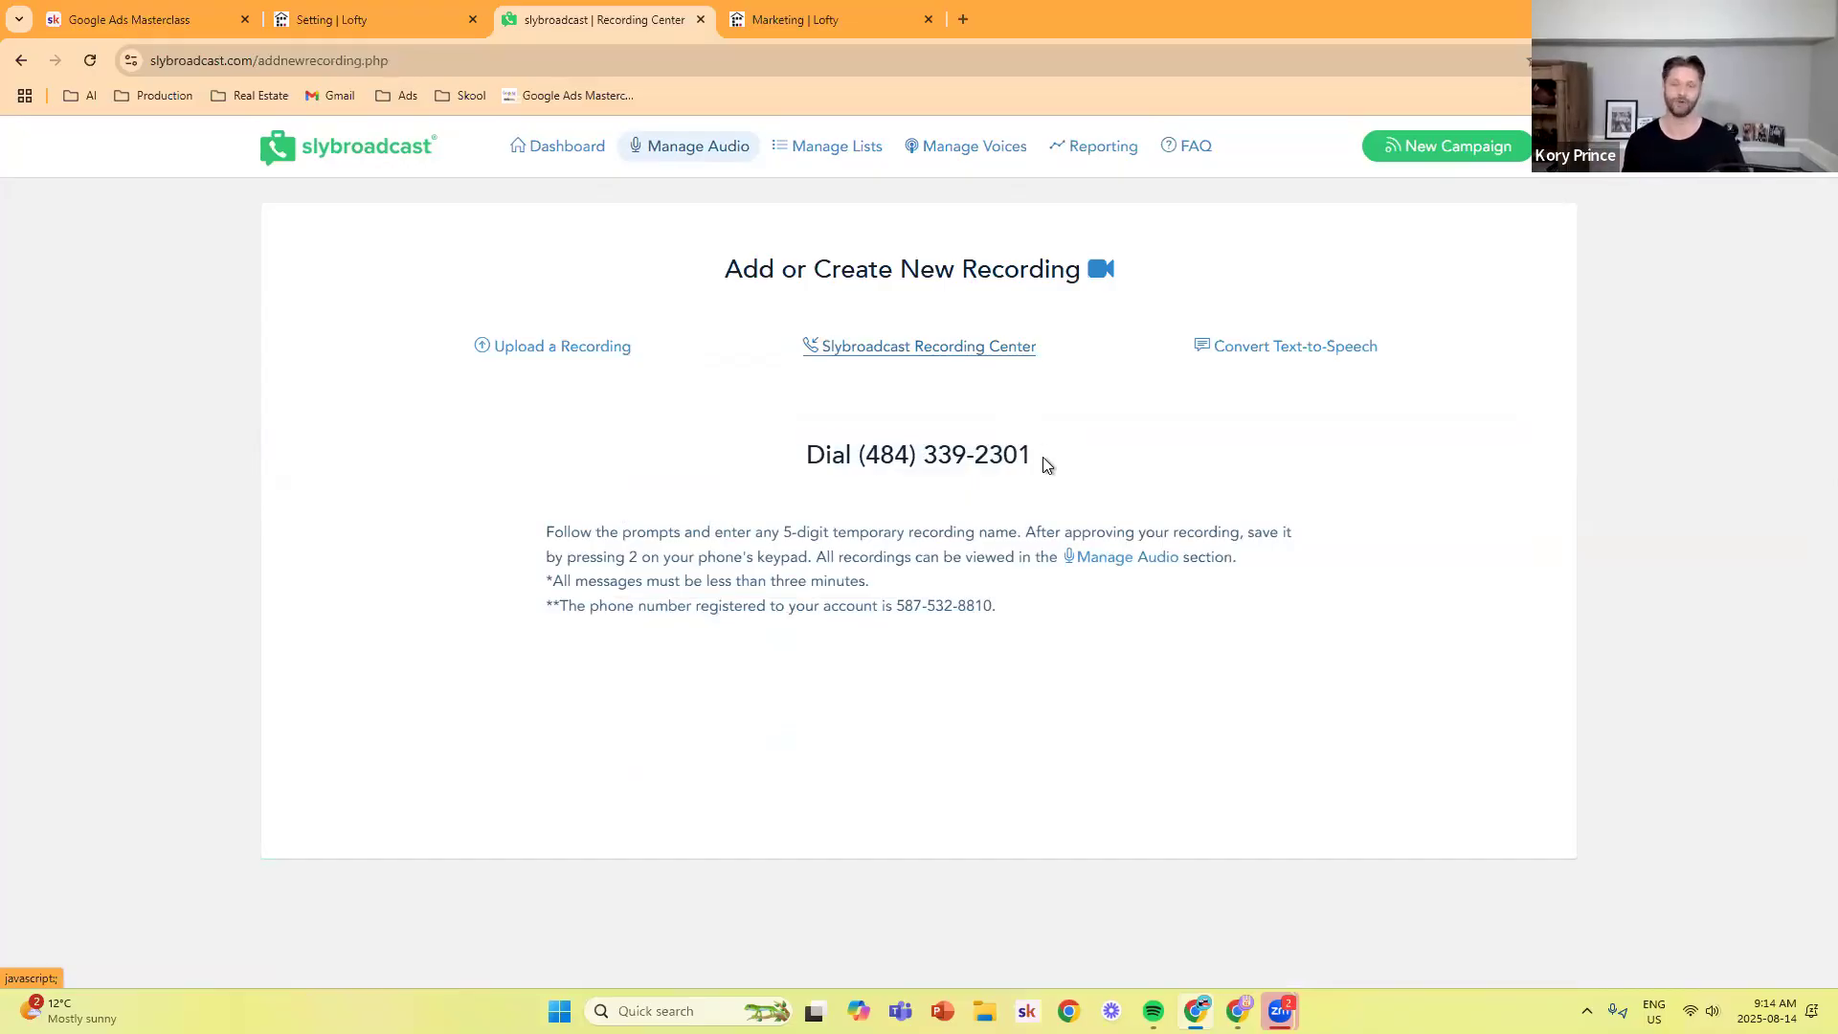
click(687, 144)
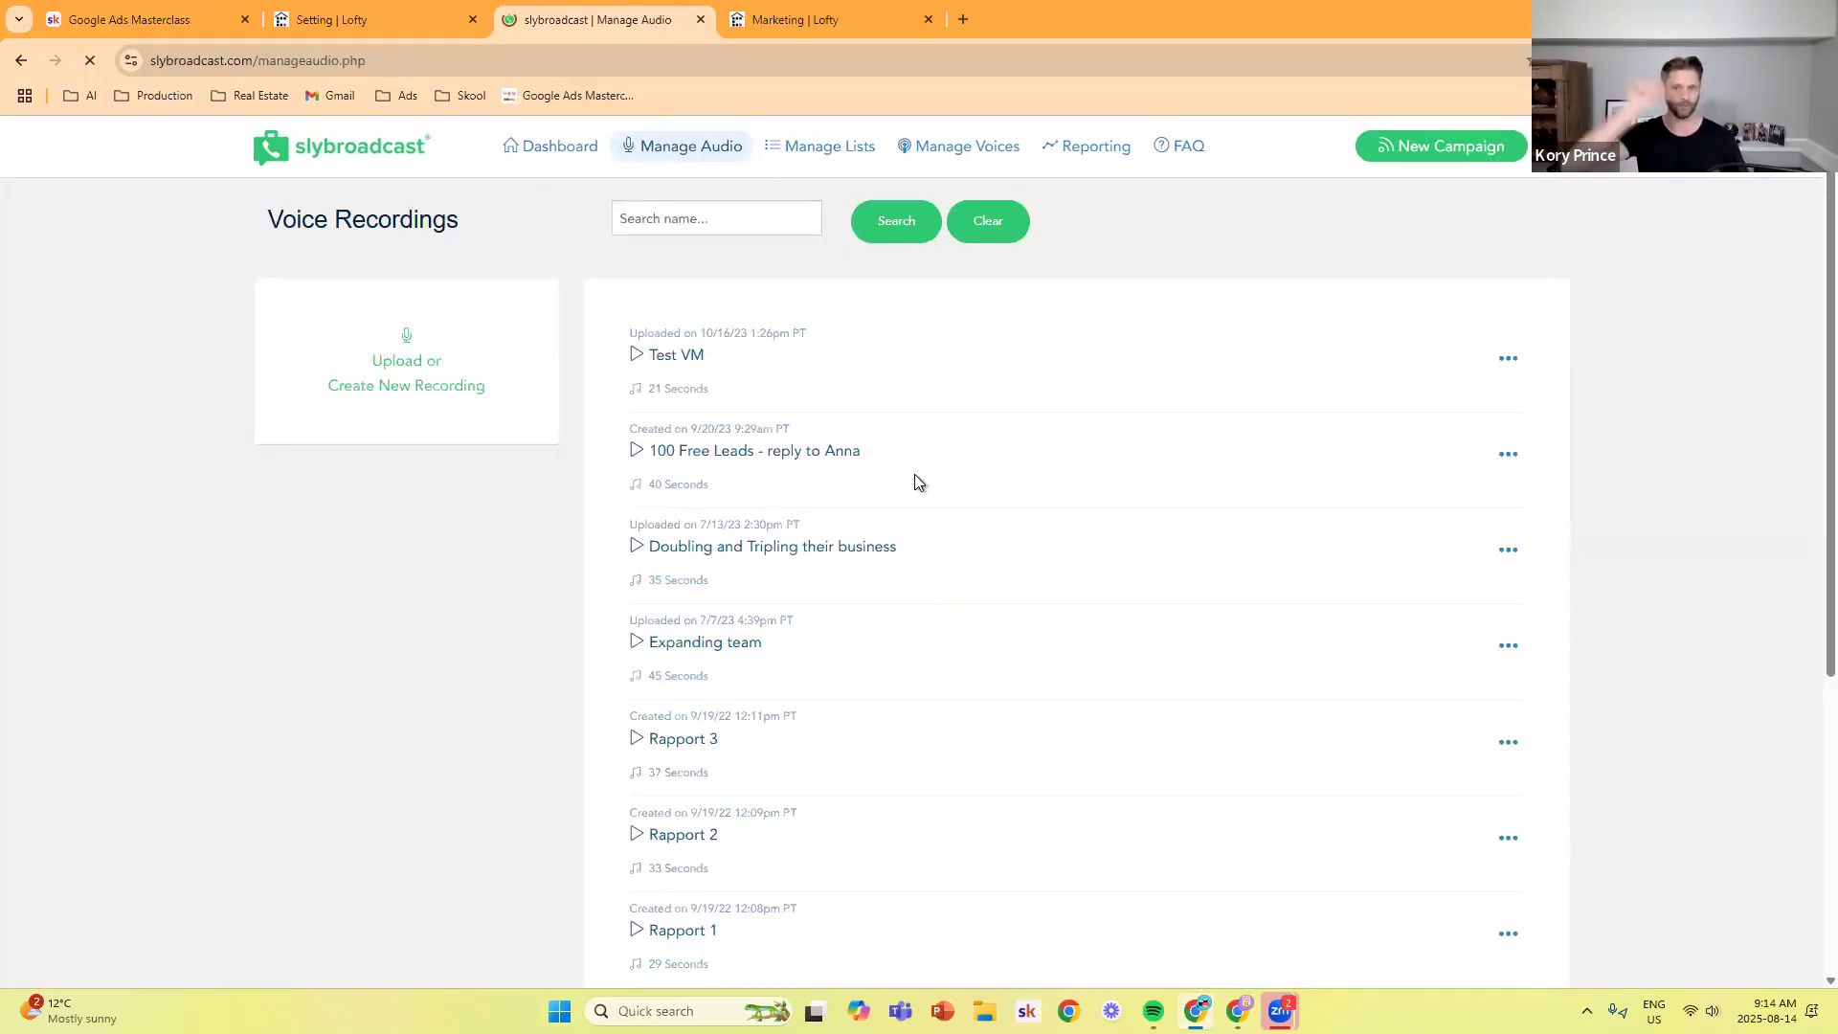
- Switch back to the Marketing | Lofty tab showing the VM-filtered Smart Plans
click(784, 18)
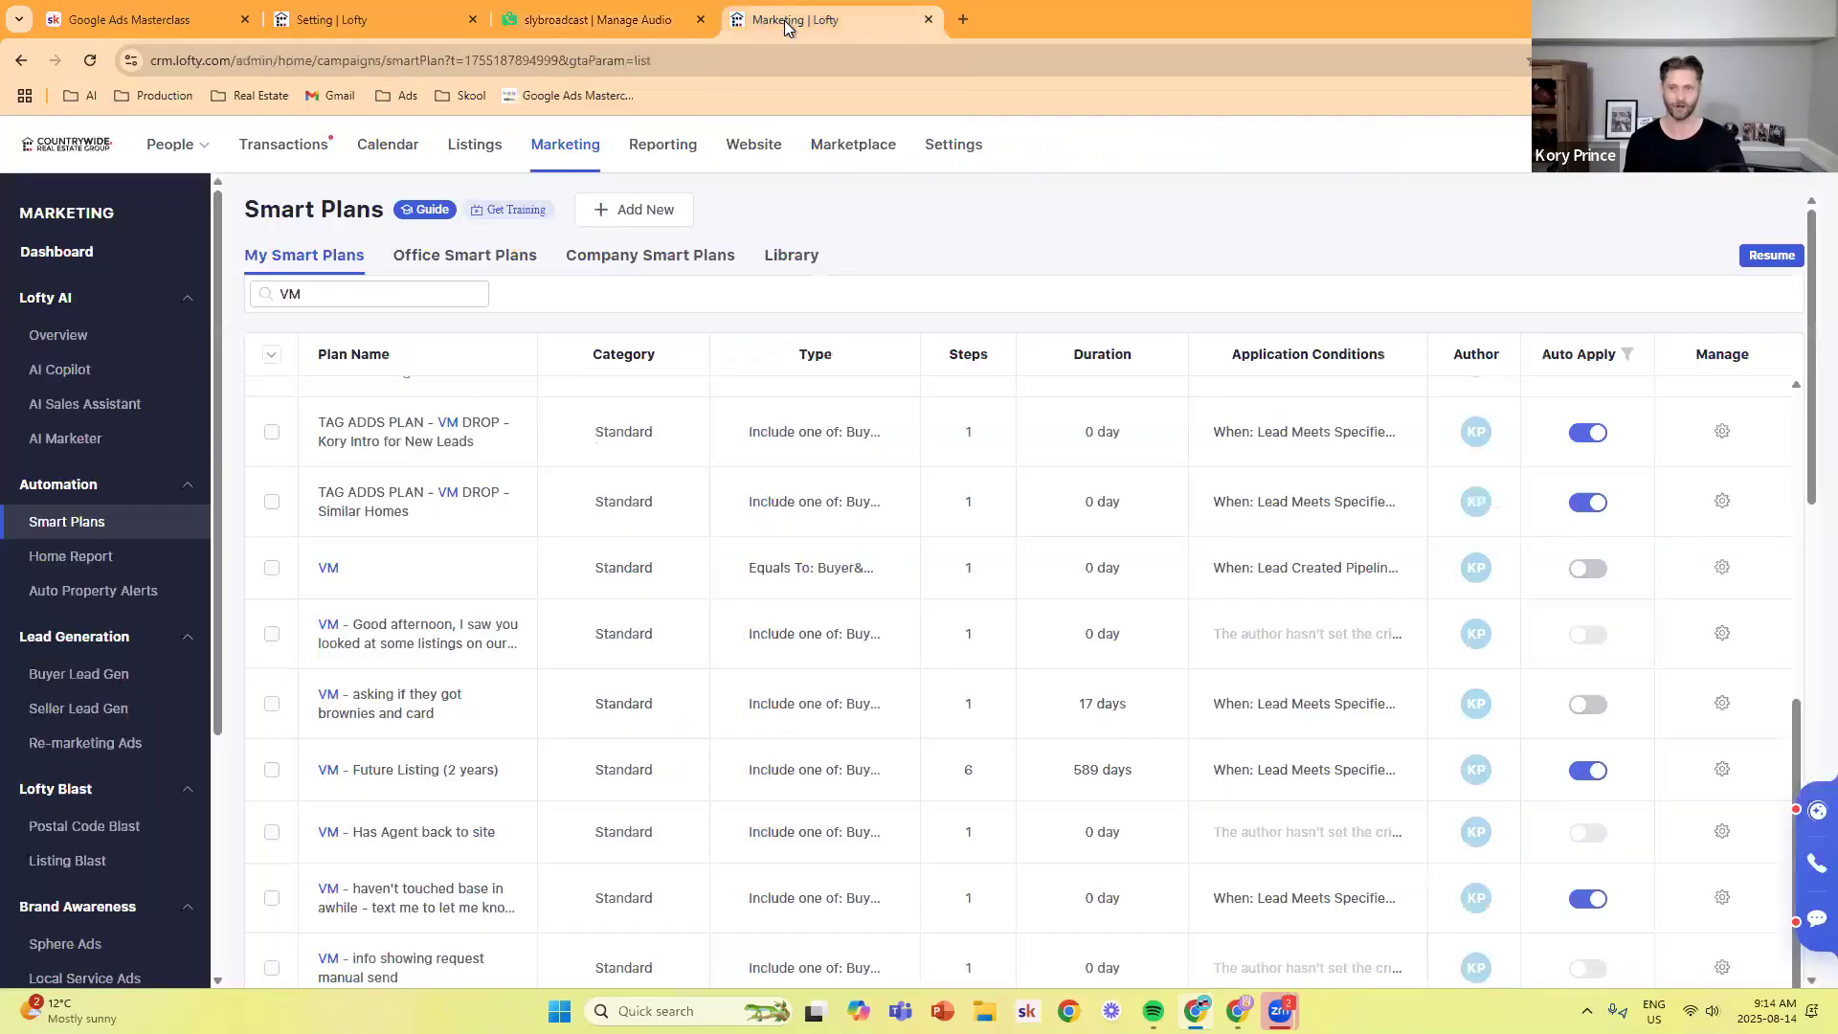